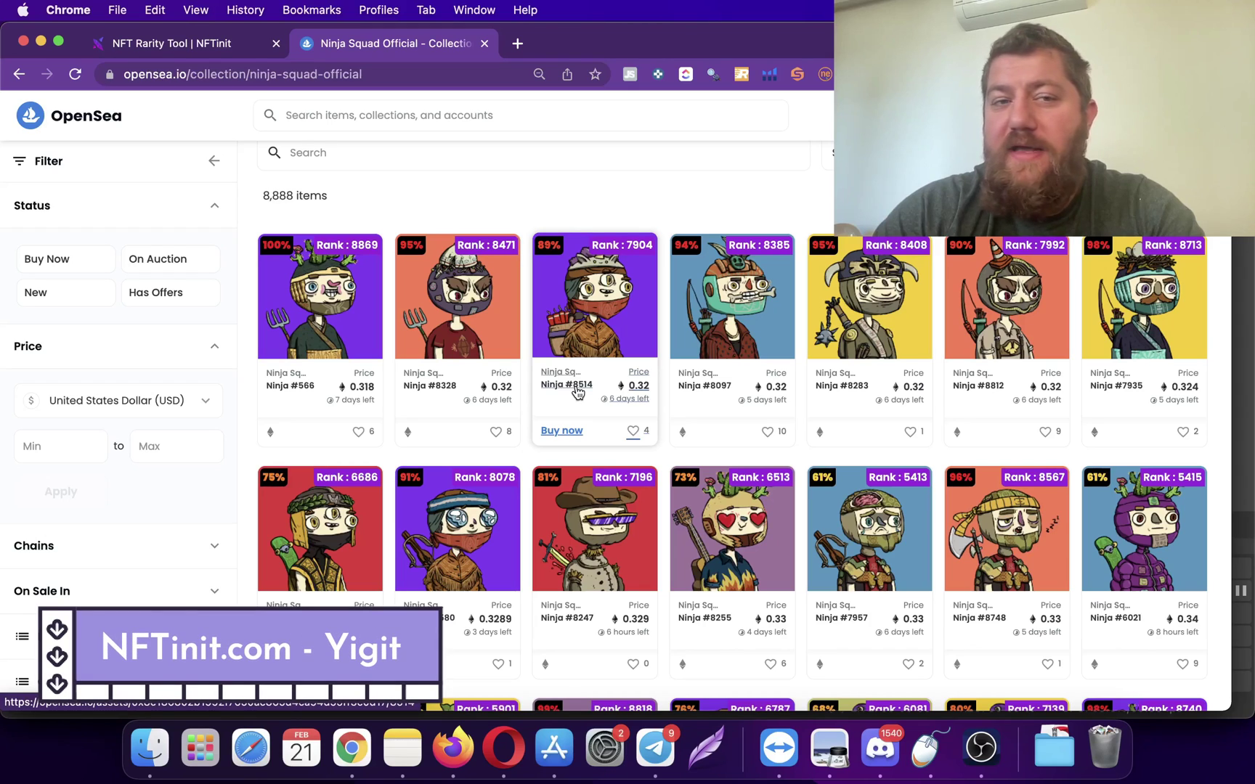
# - Expand the Background trait filter and narrow the Ninja Squad listing to Deep Alpha (100 items)
pyautogui.scroll(5, 433, 229)
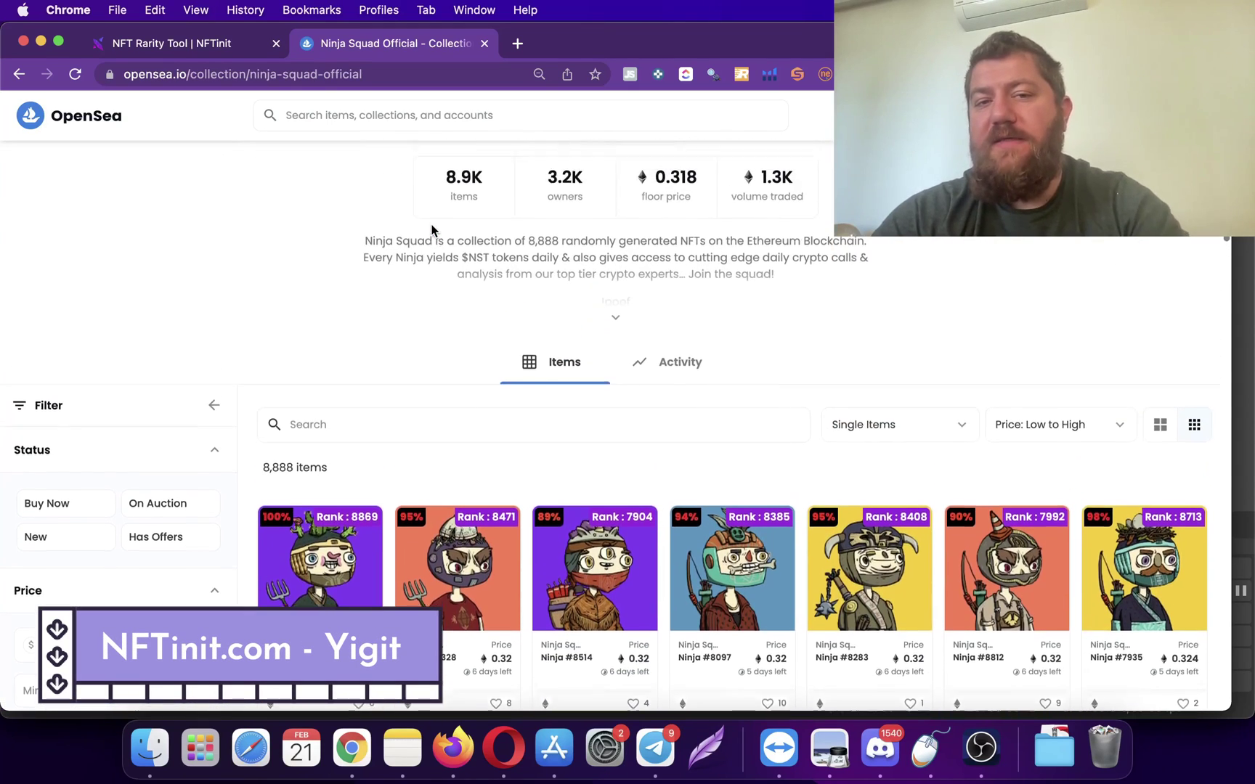
pyautogui.scroll(2, 433, 230)
pyautogui.scroll(-5, 204, 440)
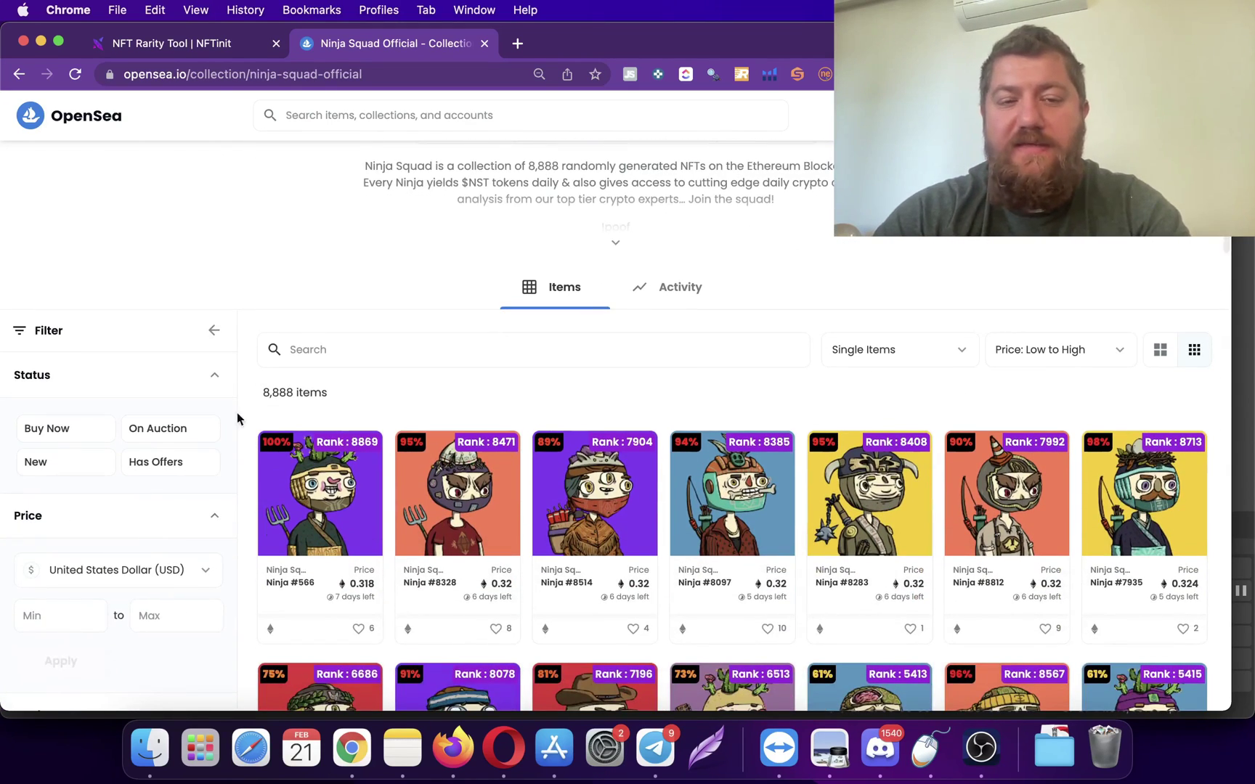
pyautogui.scroll(3, 479, 278)
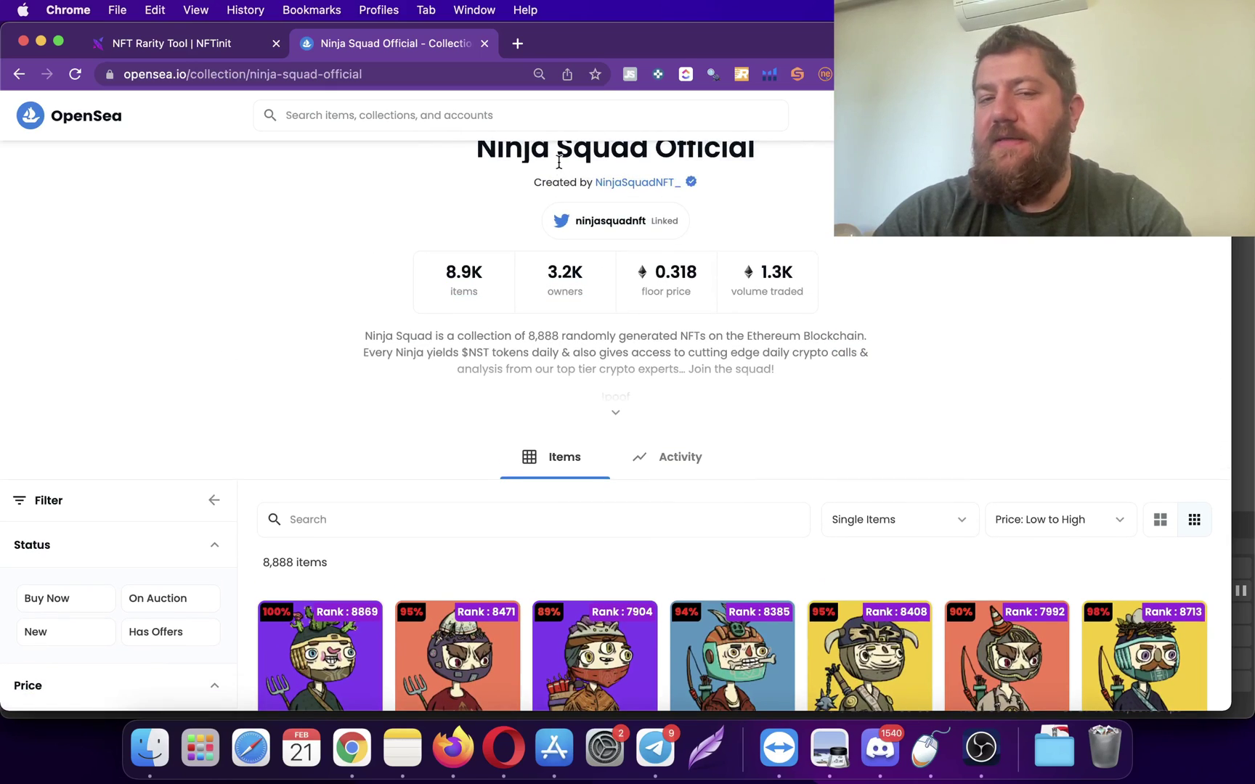
pyautogui.scroll(1, 653, 290)
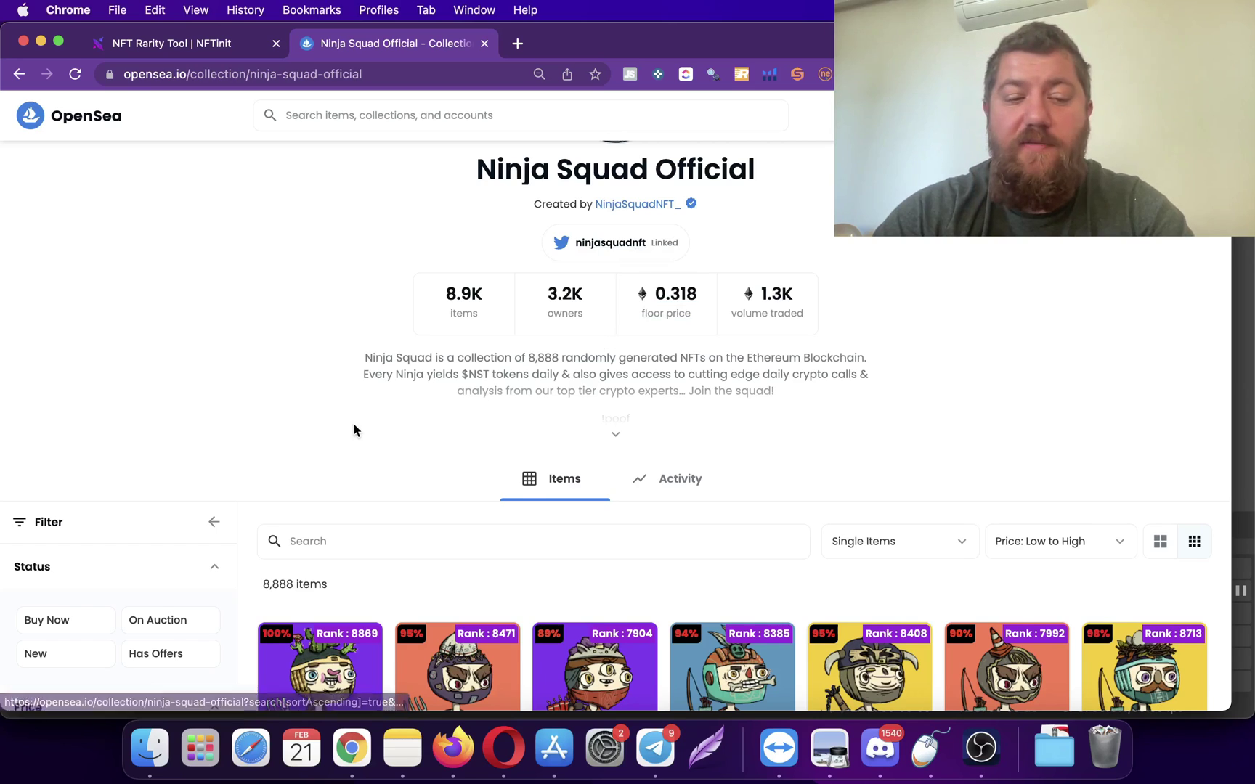
pyautogui.scroll(-5, 354, 430)
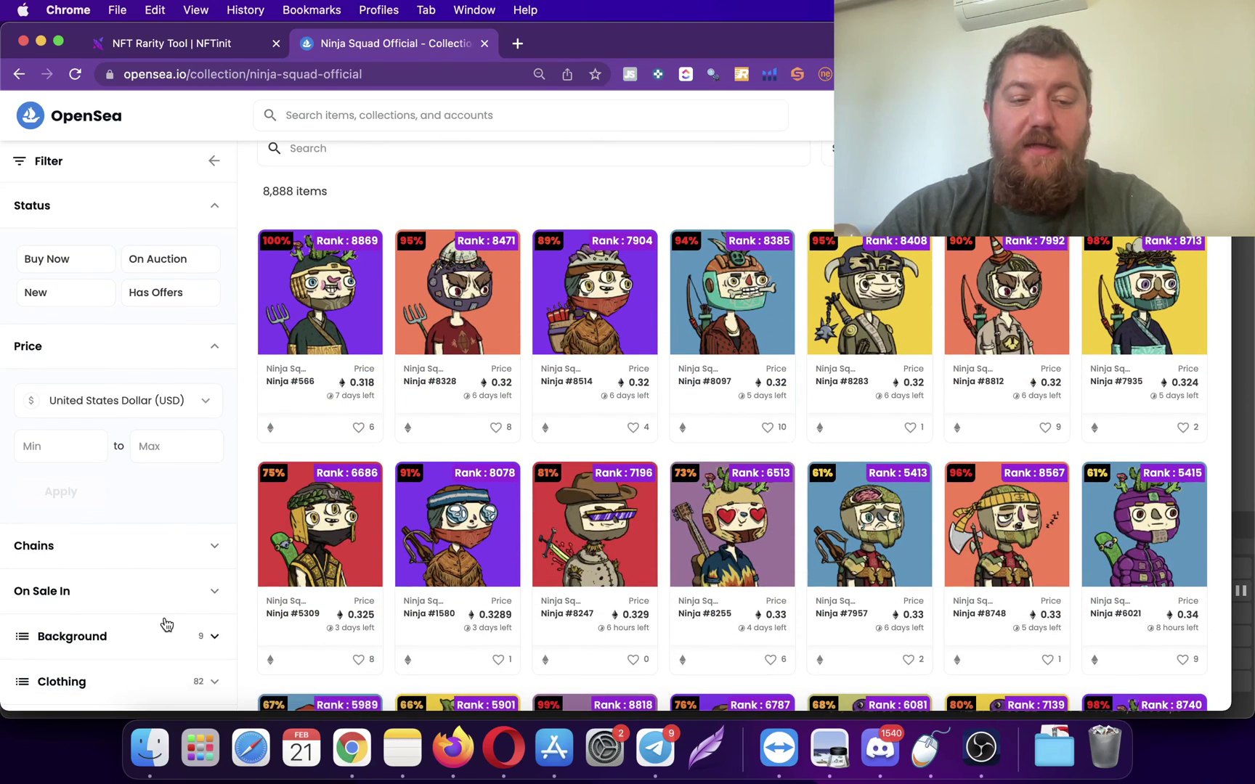
pyautogui.click(167, 626)
pyautogui.scroll(-5, 164, 629)
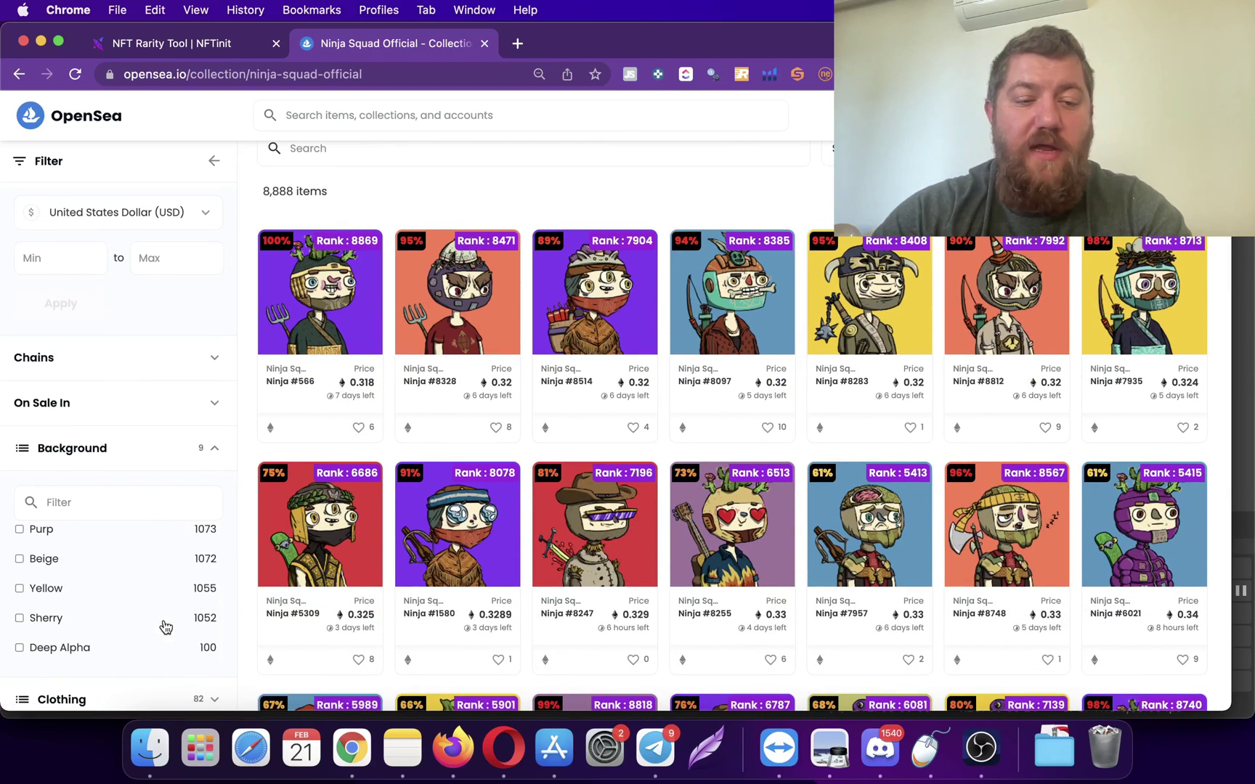
pyautogui.click(20, 647)
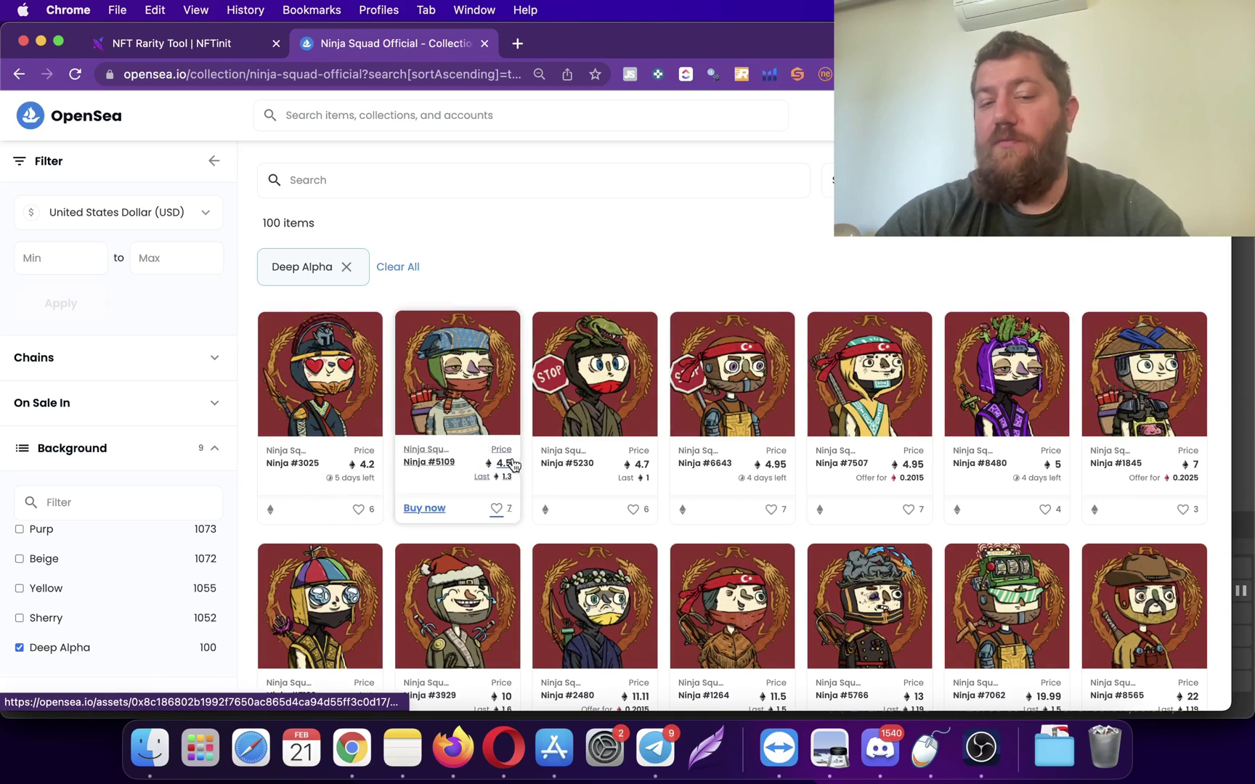
pyautogui.scroll(-4, 156, 556)
# - Replace the Deep Alpha filter with Gender: Female, leaving 887 items
pyautogui.click(86, 494)
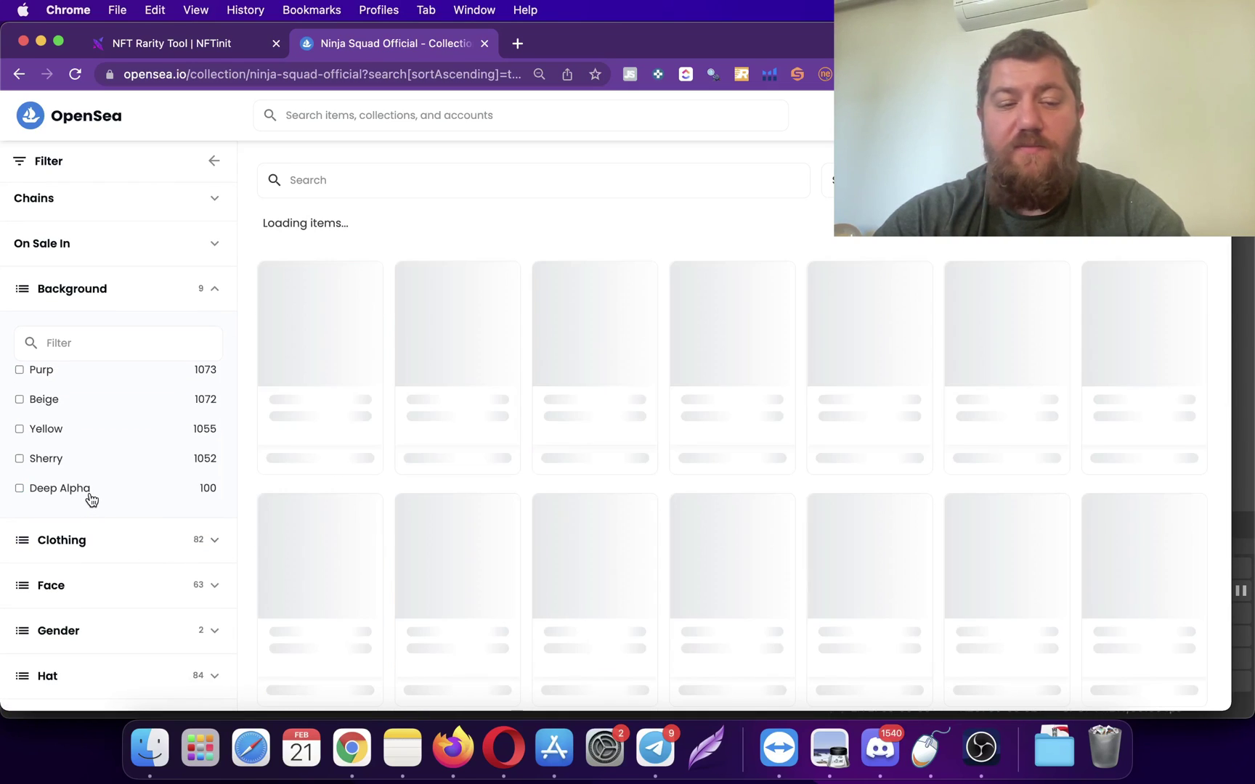
pyautogui.scroll(-3, 163, 639)
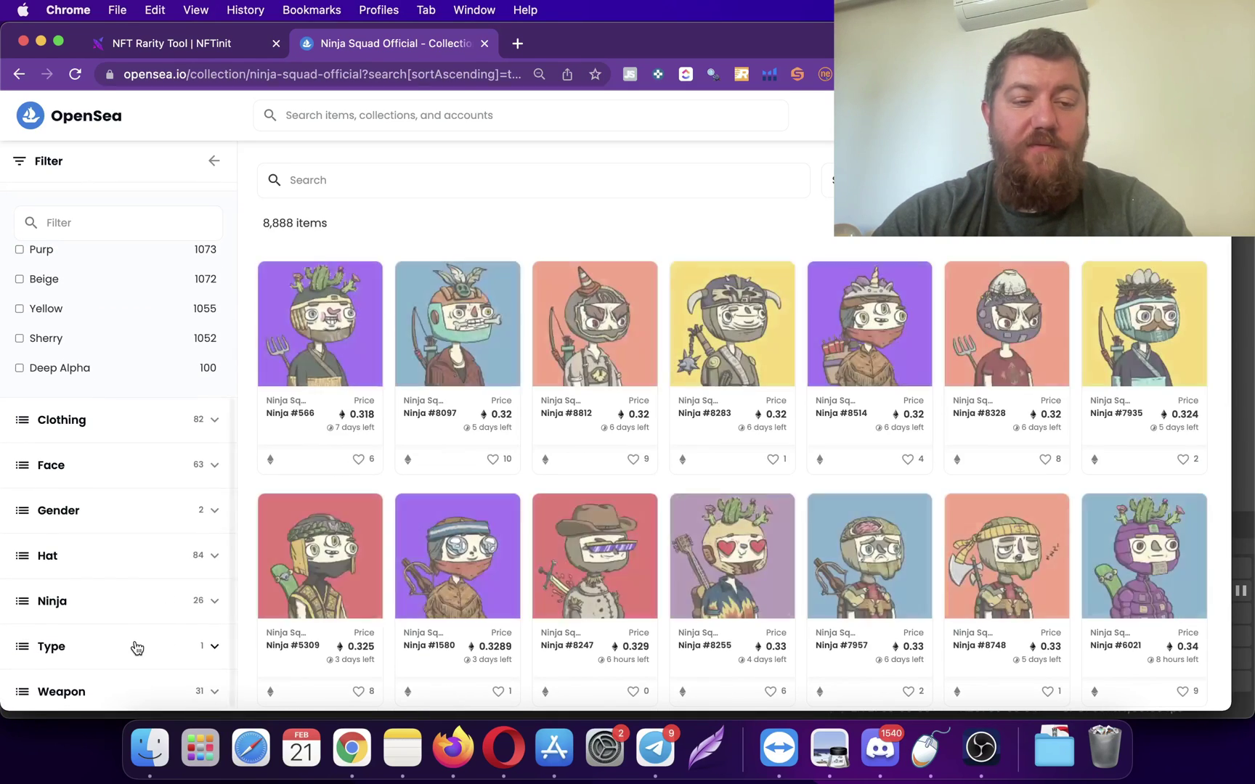
pyautogui.click(146, 507)
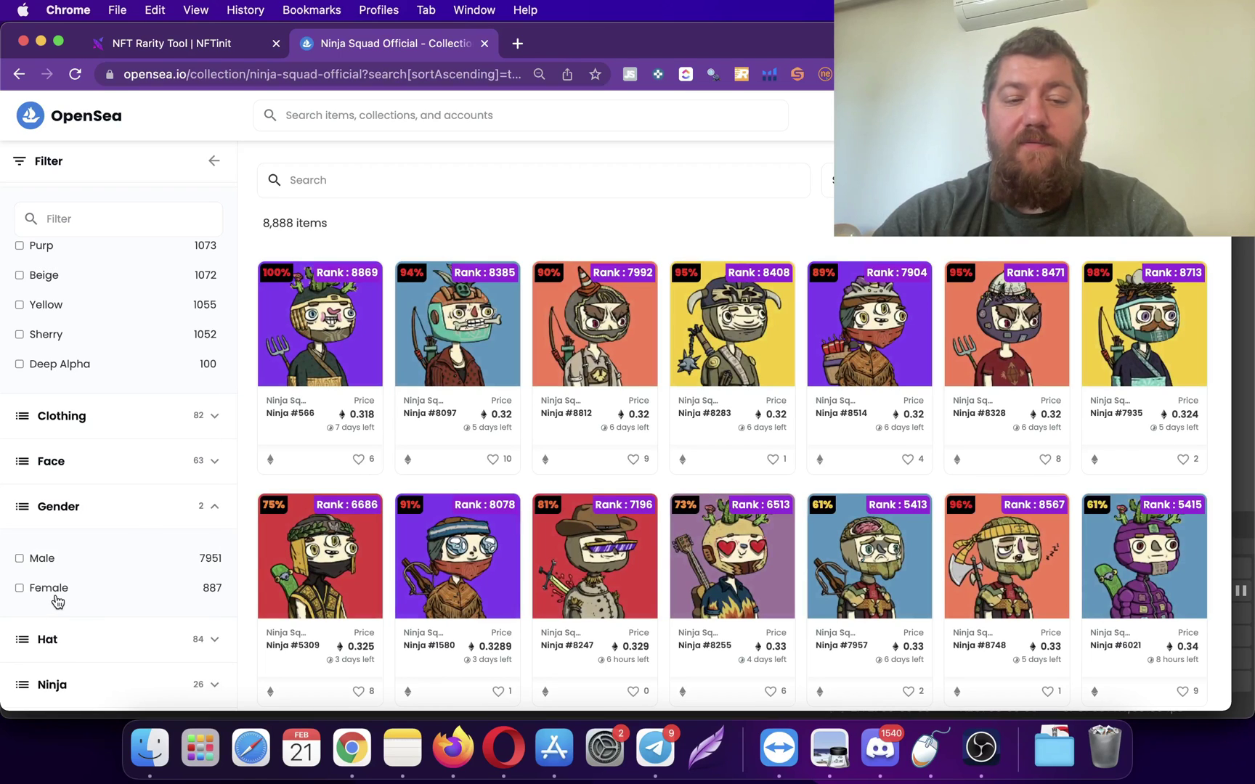
pyautogui.click(20, 587)
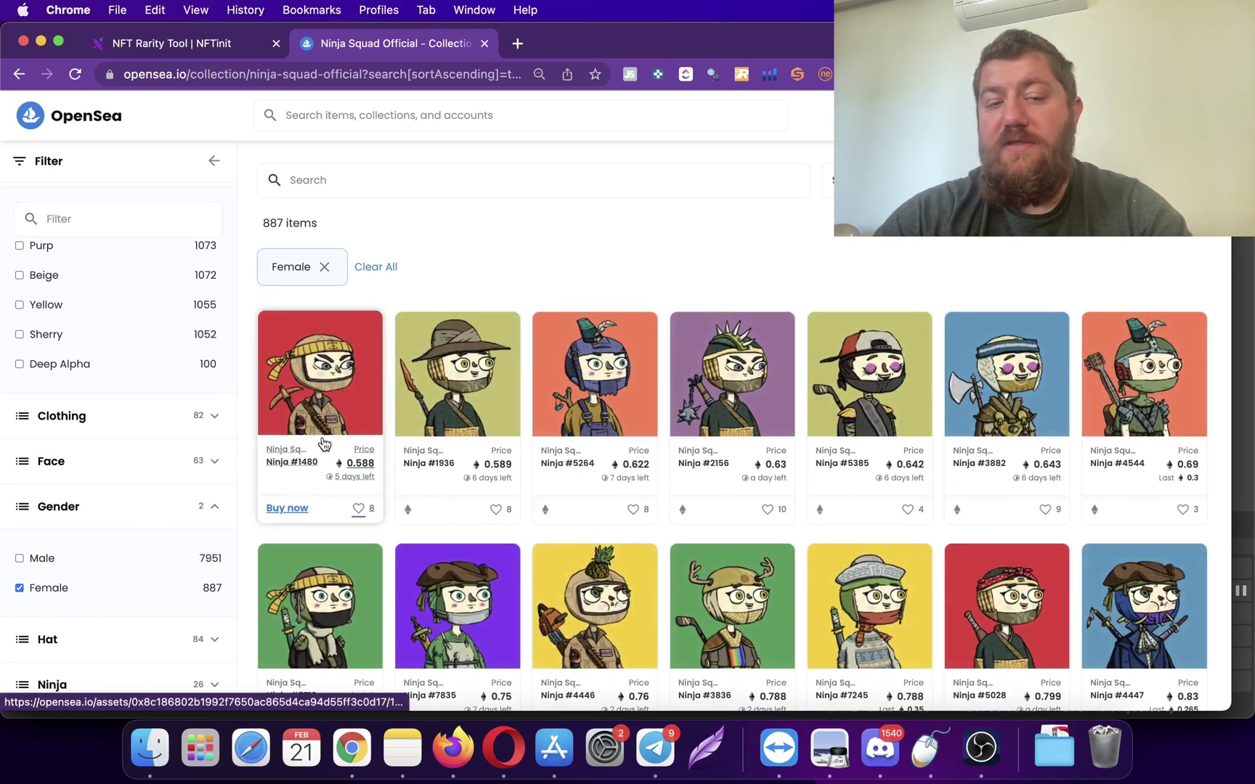
pyautogui.scroll(6, 515, 304)
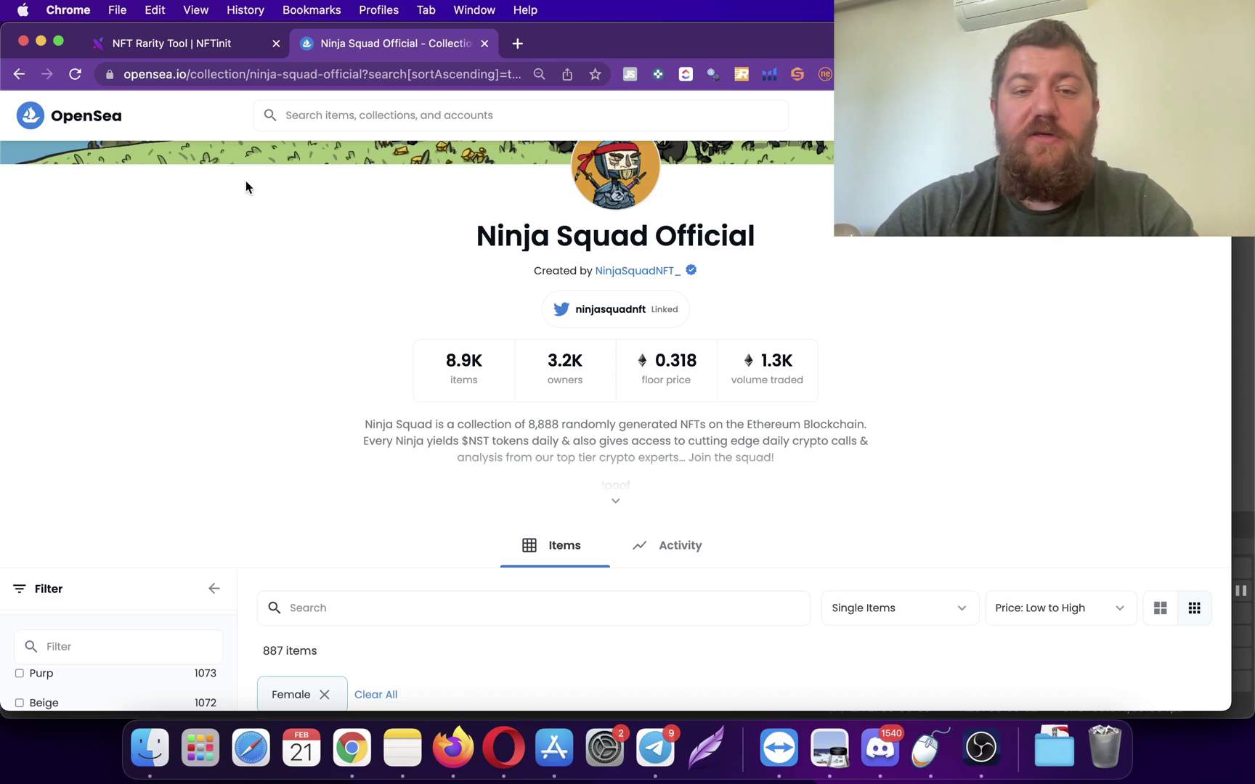
# - In NFTinit's Bidding Mode, search 'nin' and add Ninja Squad Official to the bid list
pyautogui.click(232, 45)
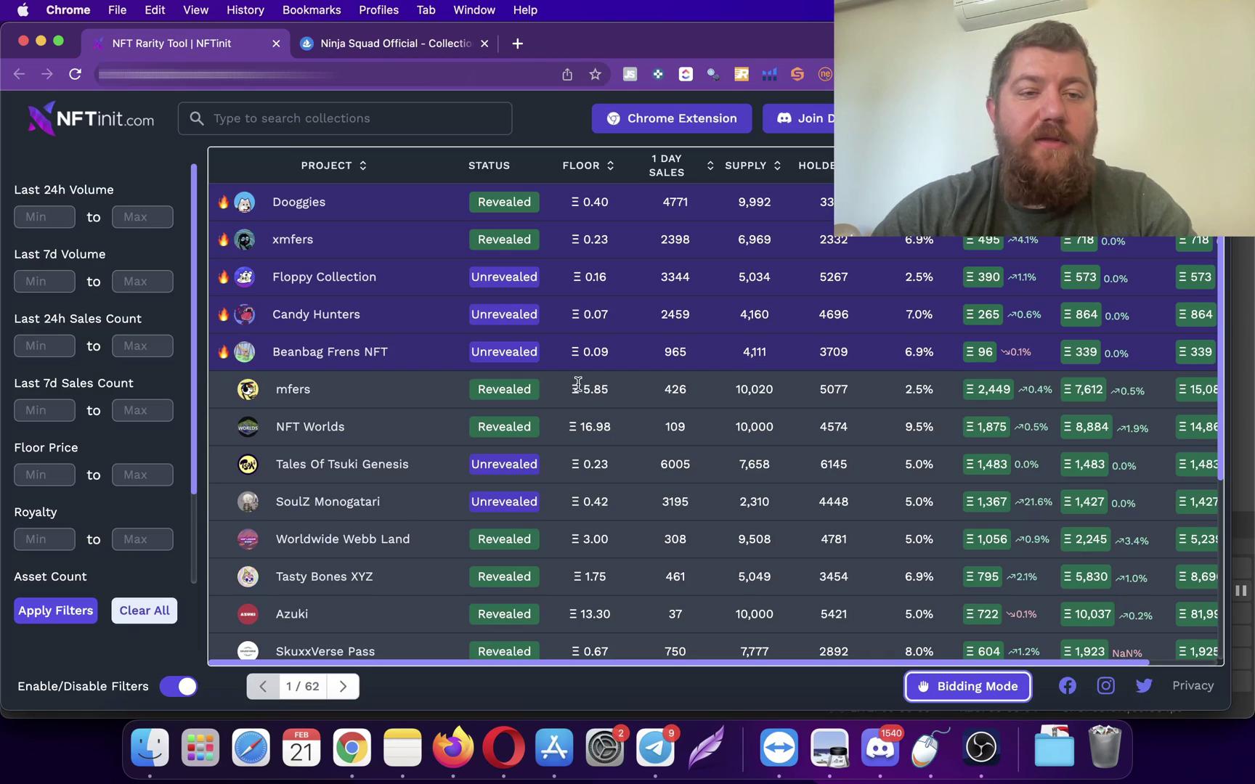
pyautogui.click(978, 686)
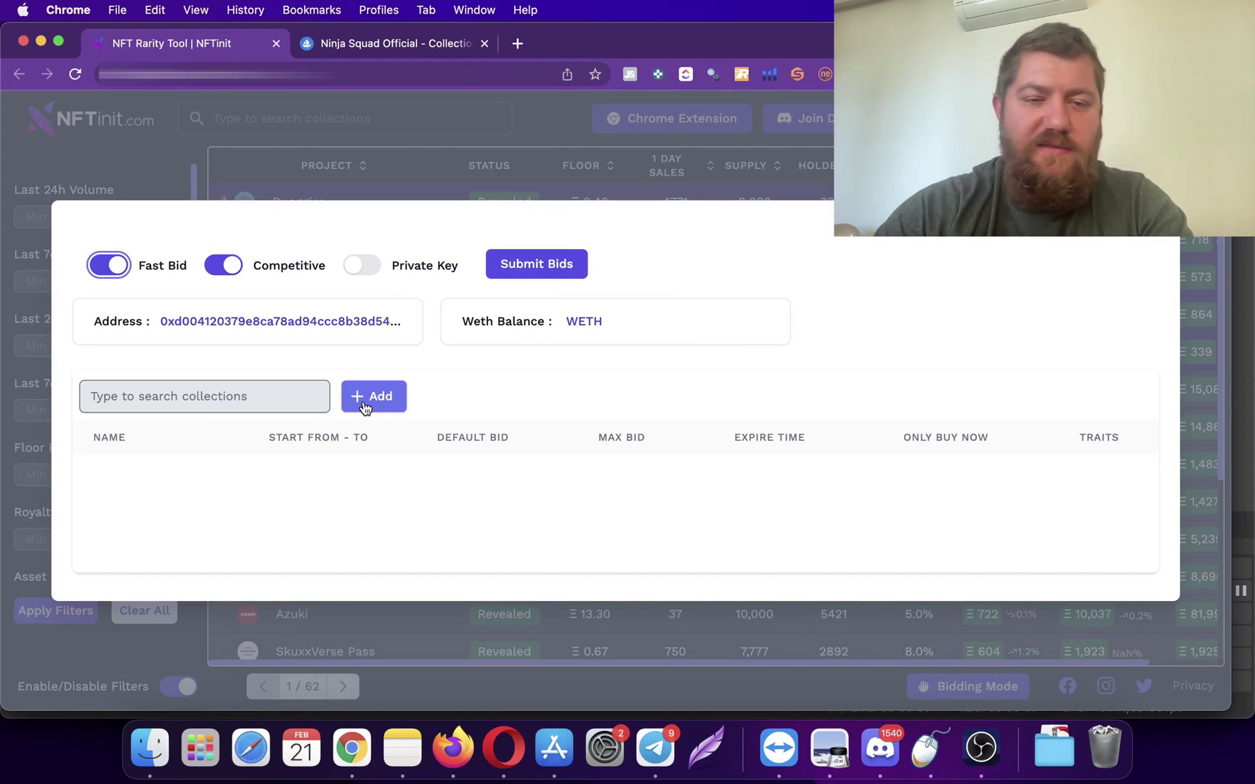
pyautogui.click(275, 409)
pyautogui.write('c')
pyautogui.press('BackSpace')
pyautogui.write('nin')
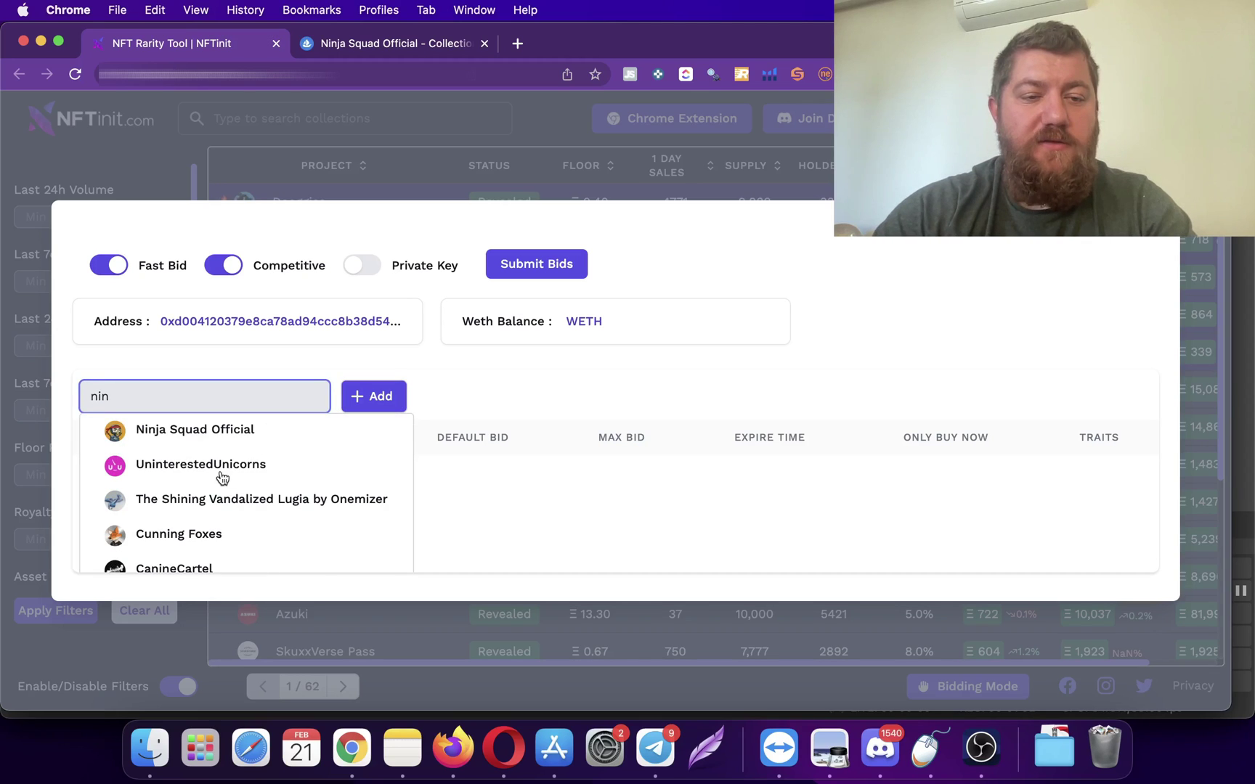
pyautogui.click(219, 430)
pyautogui.click(385, 404)
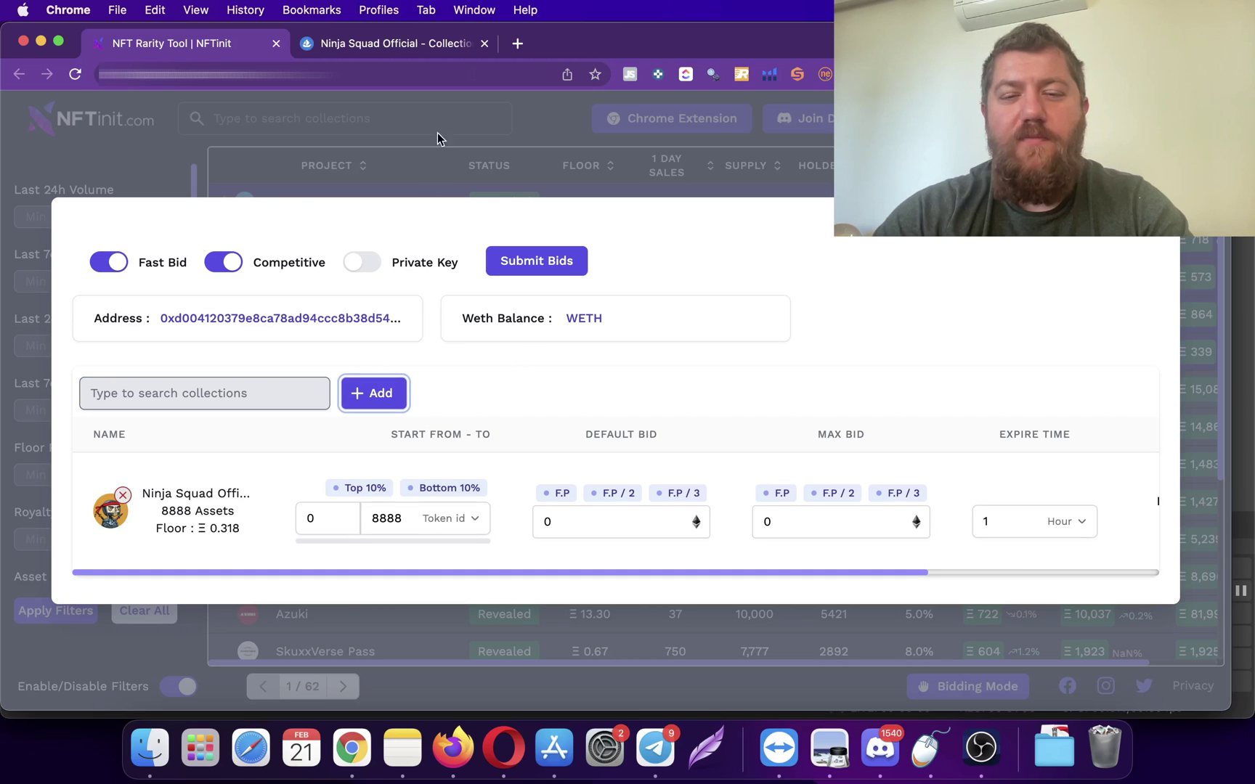
# - Set the Ninja Squad bid to default 0.4 and max 0.5, keeping competitive bidding on
pyautogui.click(561, 523)
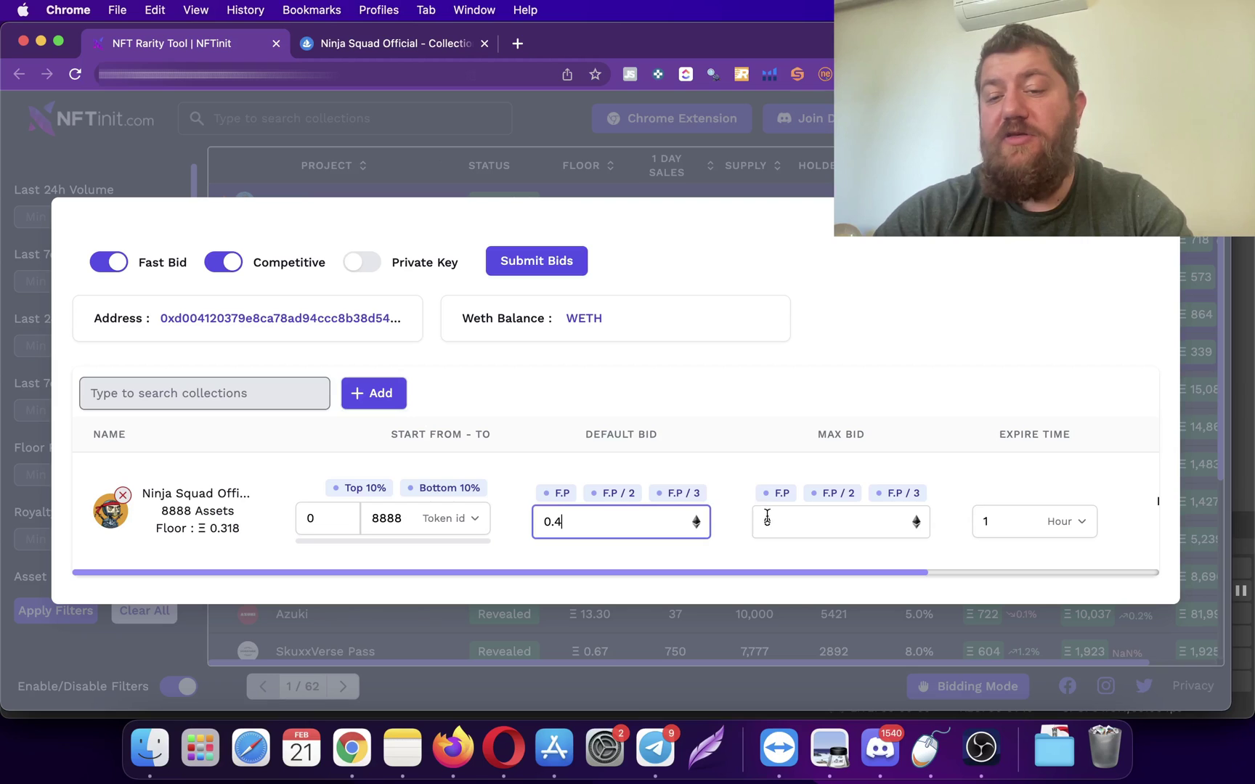
pyautogui.click(791, 516)
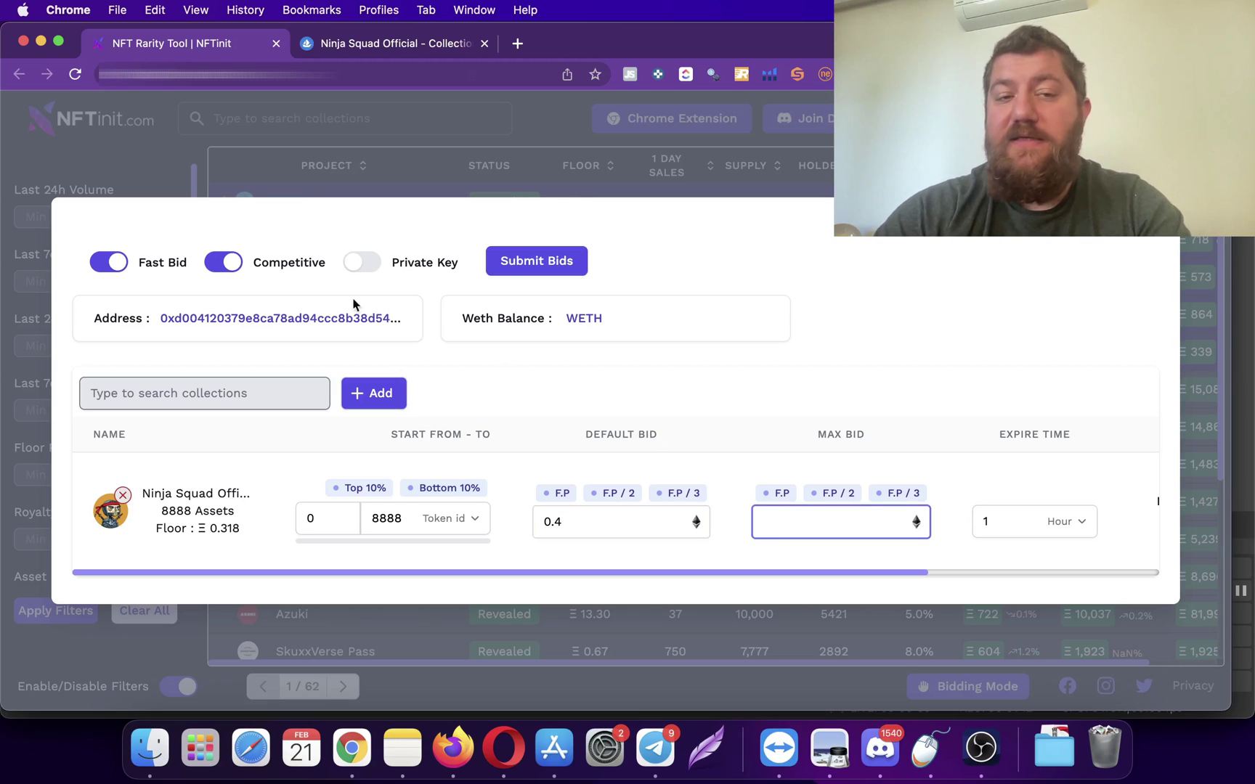
pyautogui.click(218, 267)
pyautogui.click(238, 268)
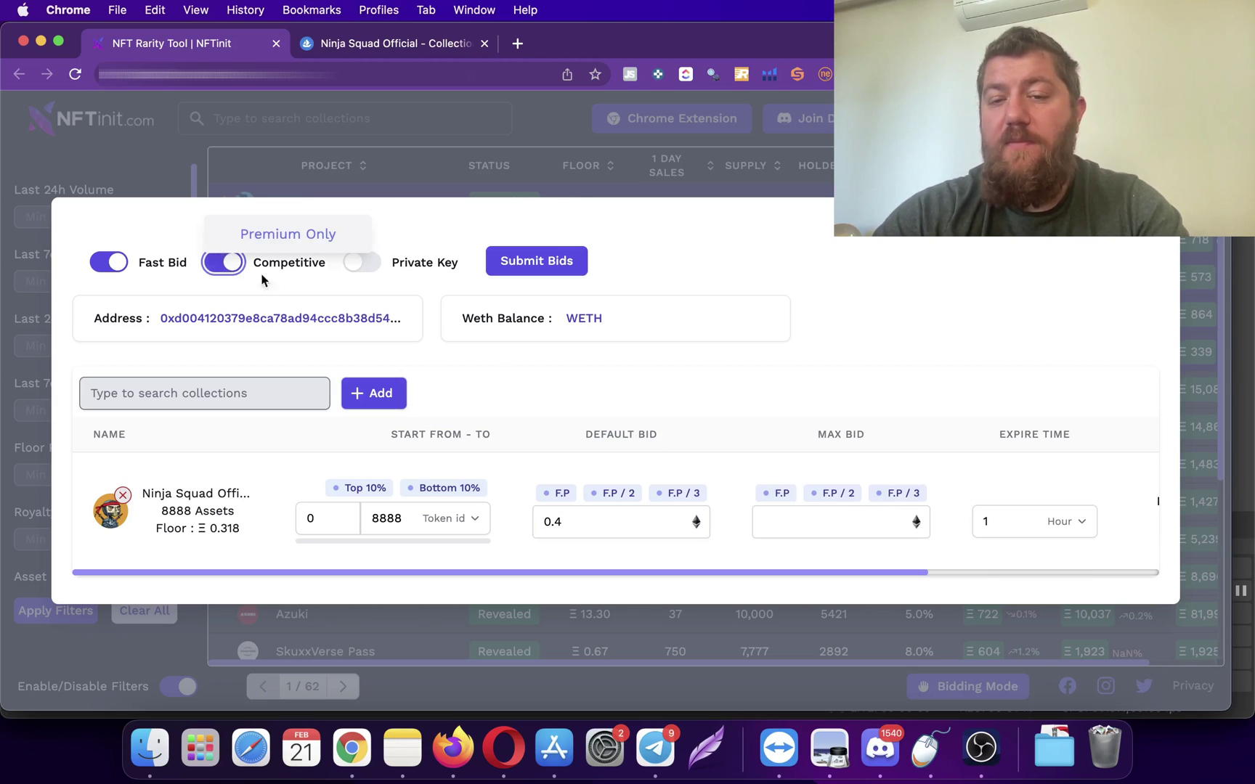
pyautogui.click(777, 520)
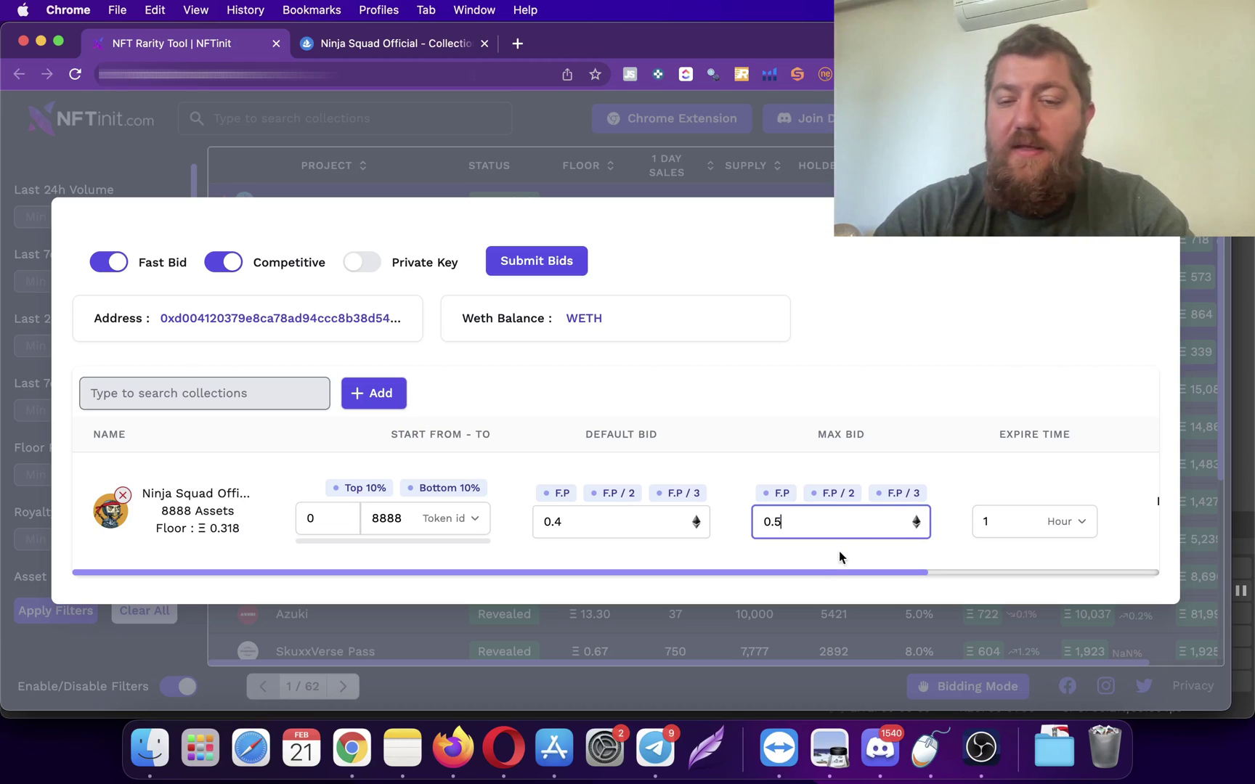
pyautogui.moveTo(811, 572); pyautogui.dragTo(958, 562)
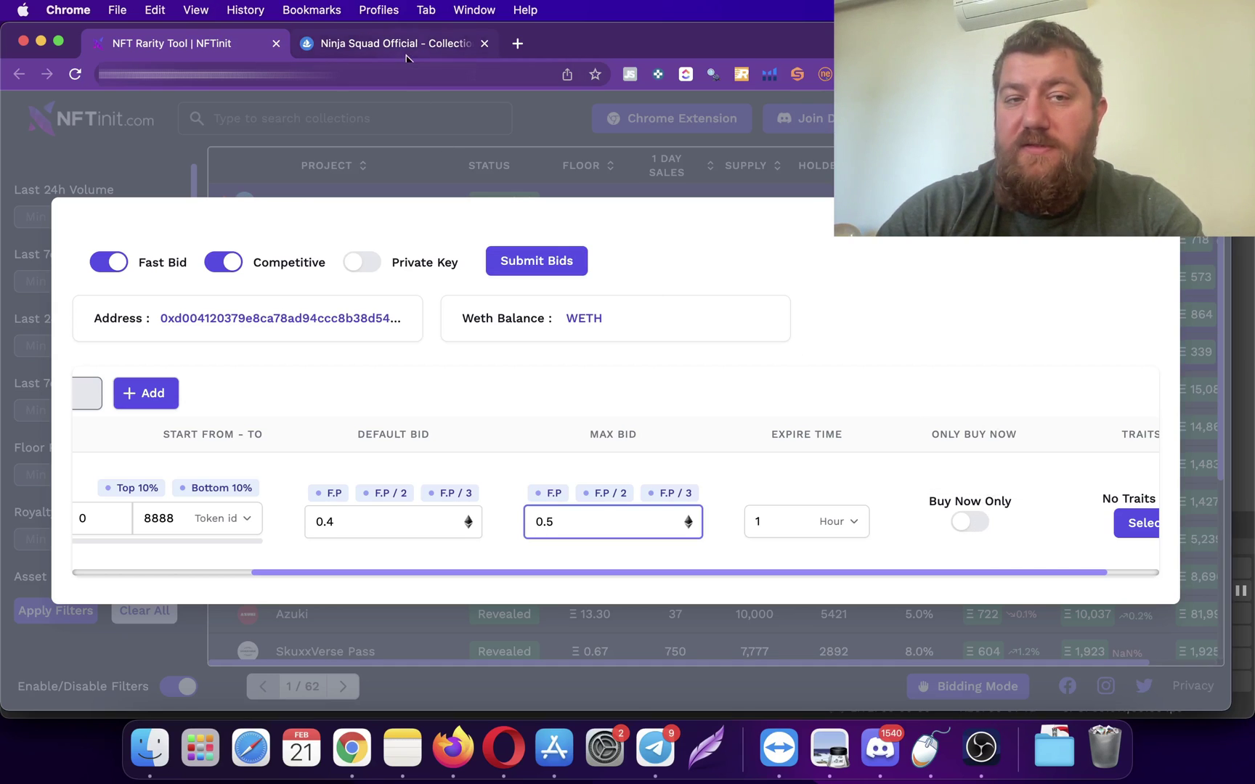
# - Leave Buy Now Only off on the Ninja Squad bid row after checking the OpenSea listing
pyautogui.click(974, 521)
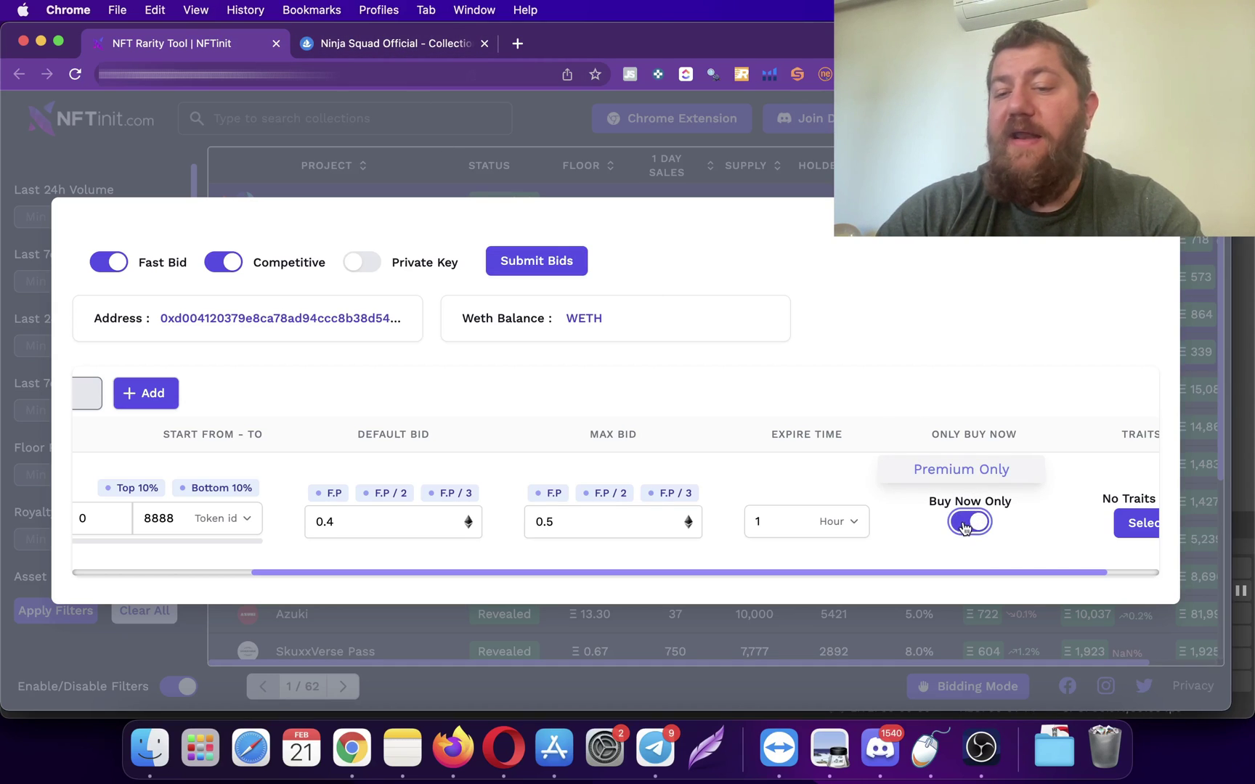
pyautogui.click(966, 522)
pyautogui.click(421, 45)
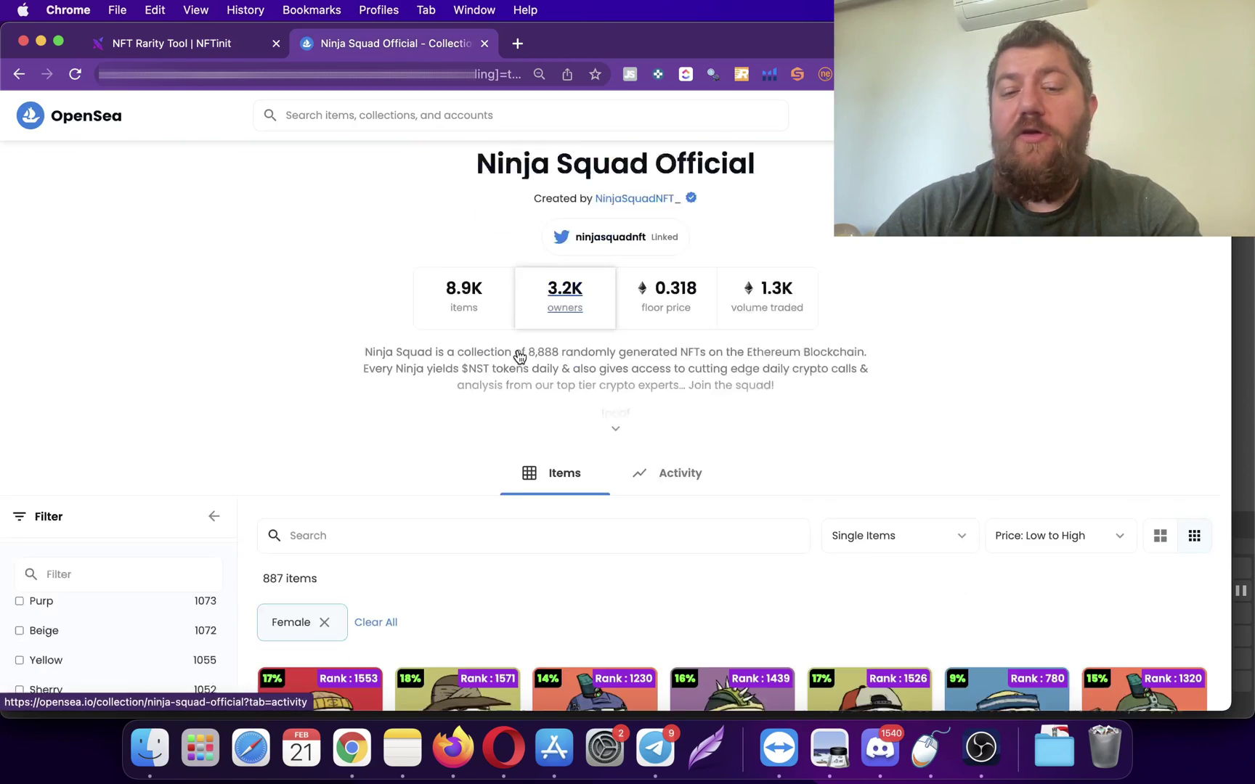
pyautogui.scroll(-5, 519, 356)
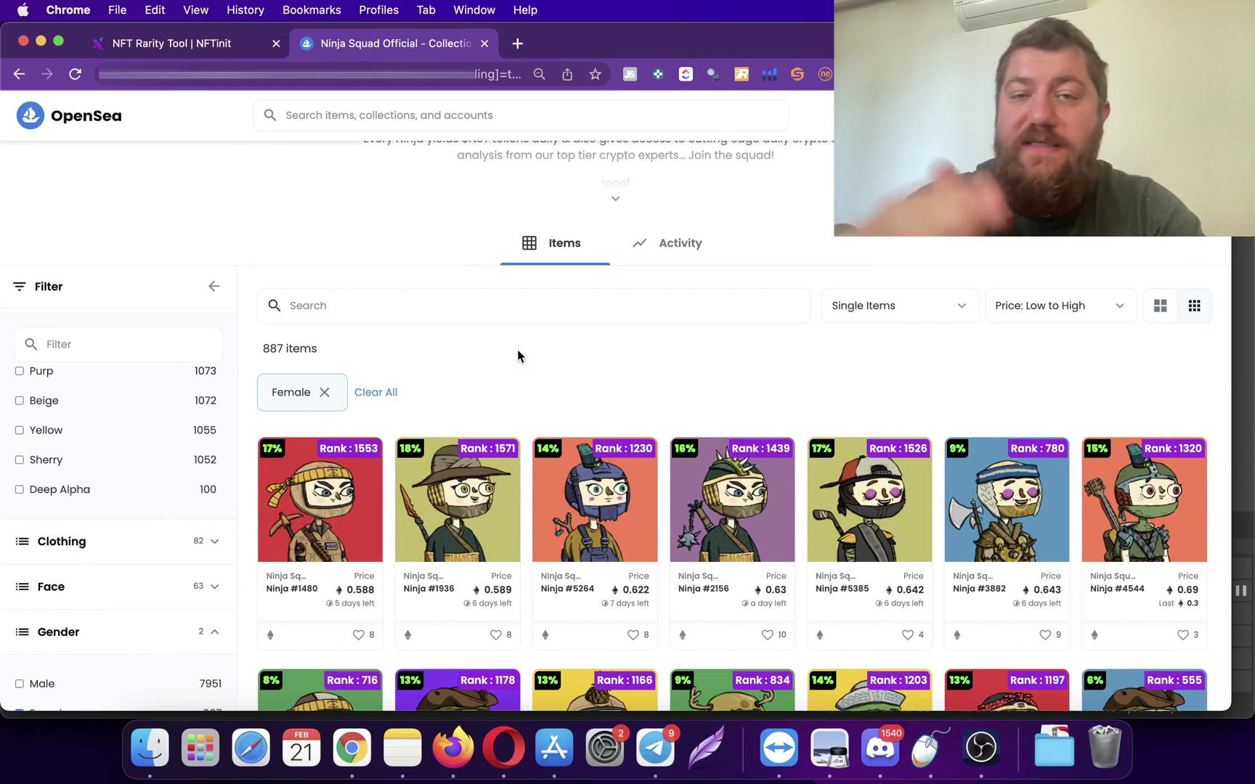
pyautogui.click(182, 44)
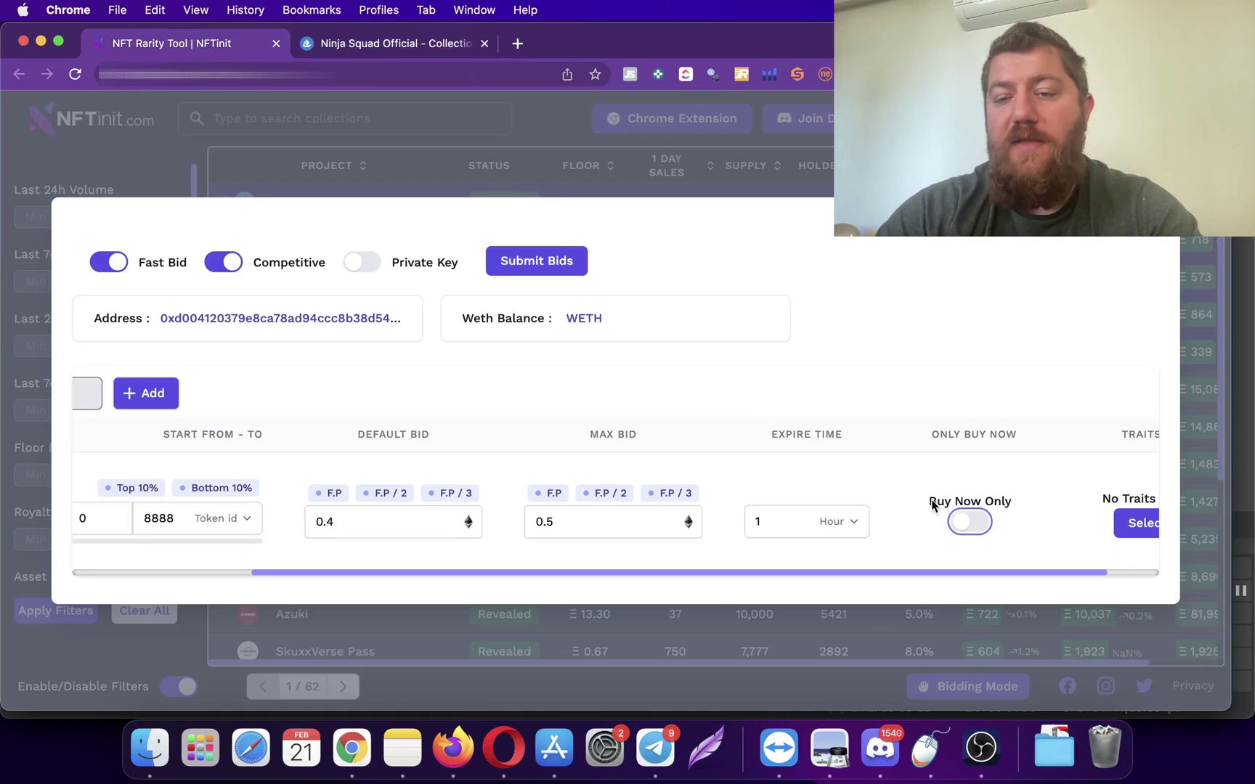
pyautogui.moveTo(934, 569); pyautogui.dragTo(1070, 597)
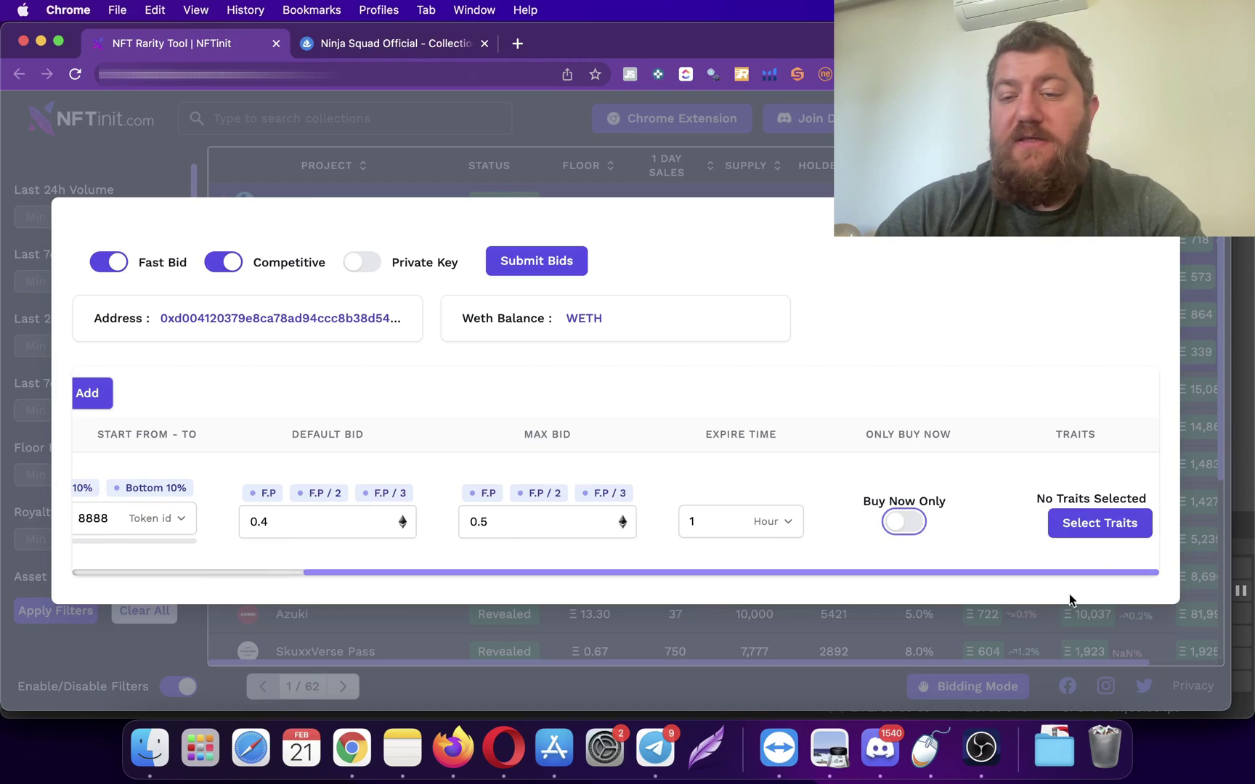
# - Limit the Ninja Squad bids to the Gender: Female trait and submit the bids
pyautogui.click(1068, 524)
pyautogui.scroll(-3, 594, 469)
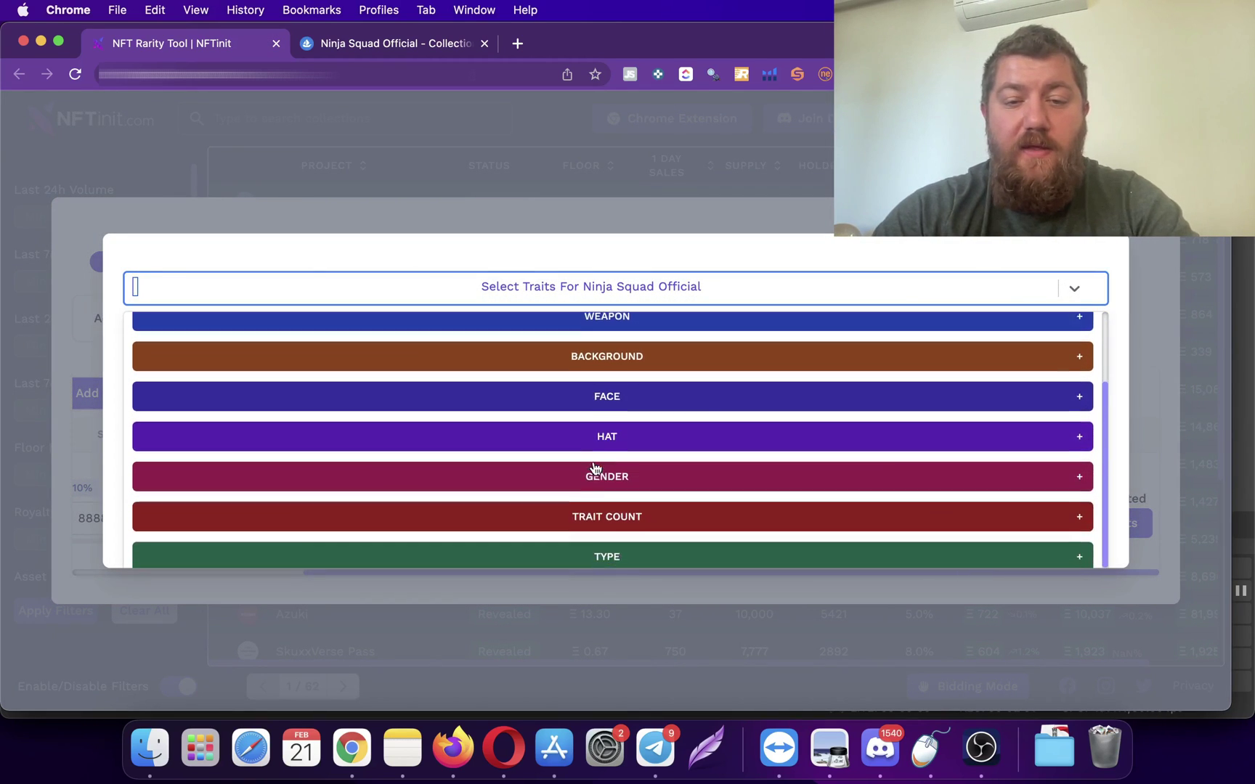
pyautogui.click(611, 472)
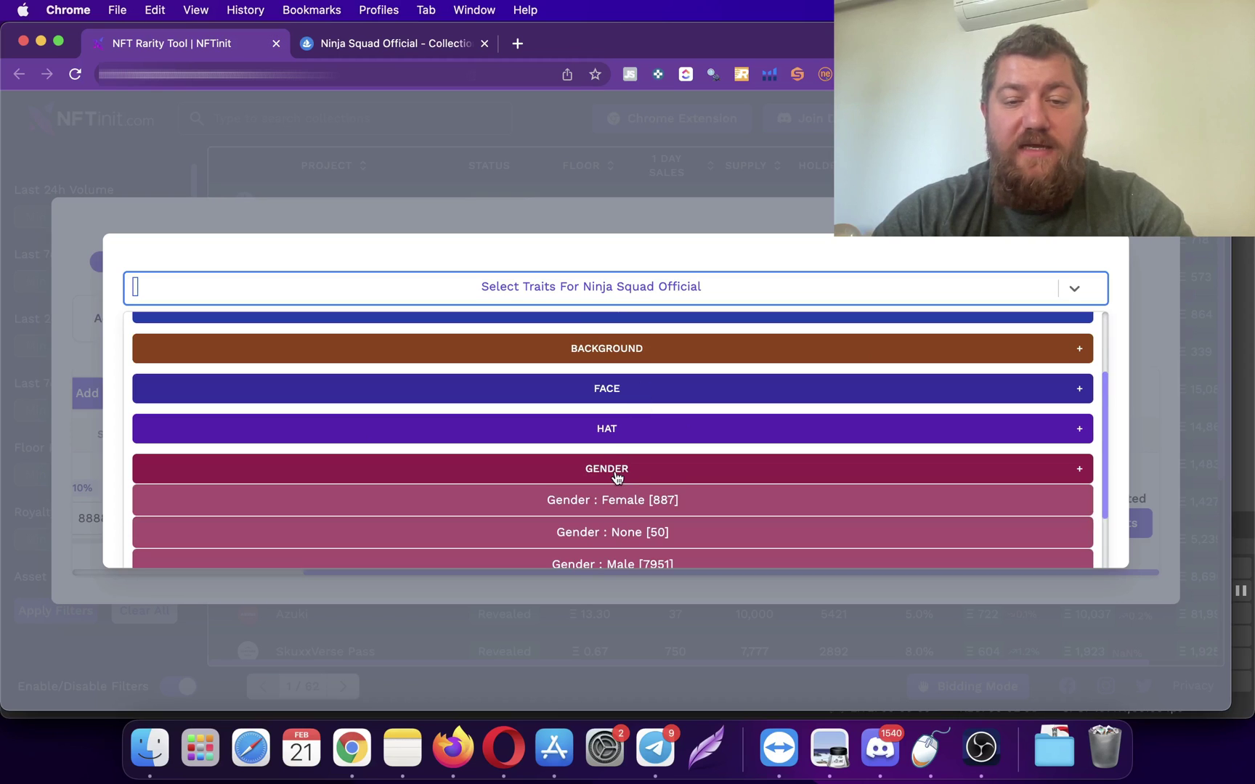
pyautogui.click(652, 501)
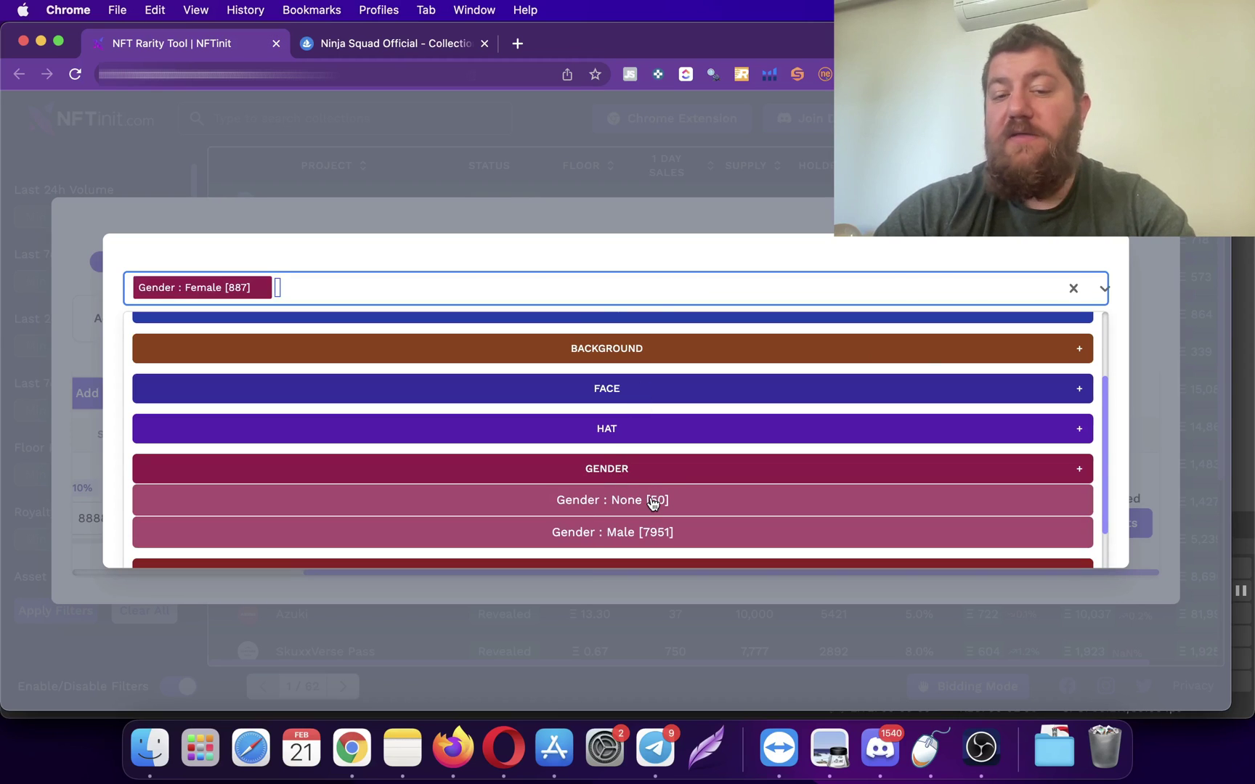
pyautogui.click(646, 225)
pyautogui.click(545, 269)
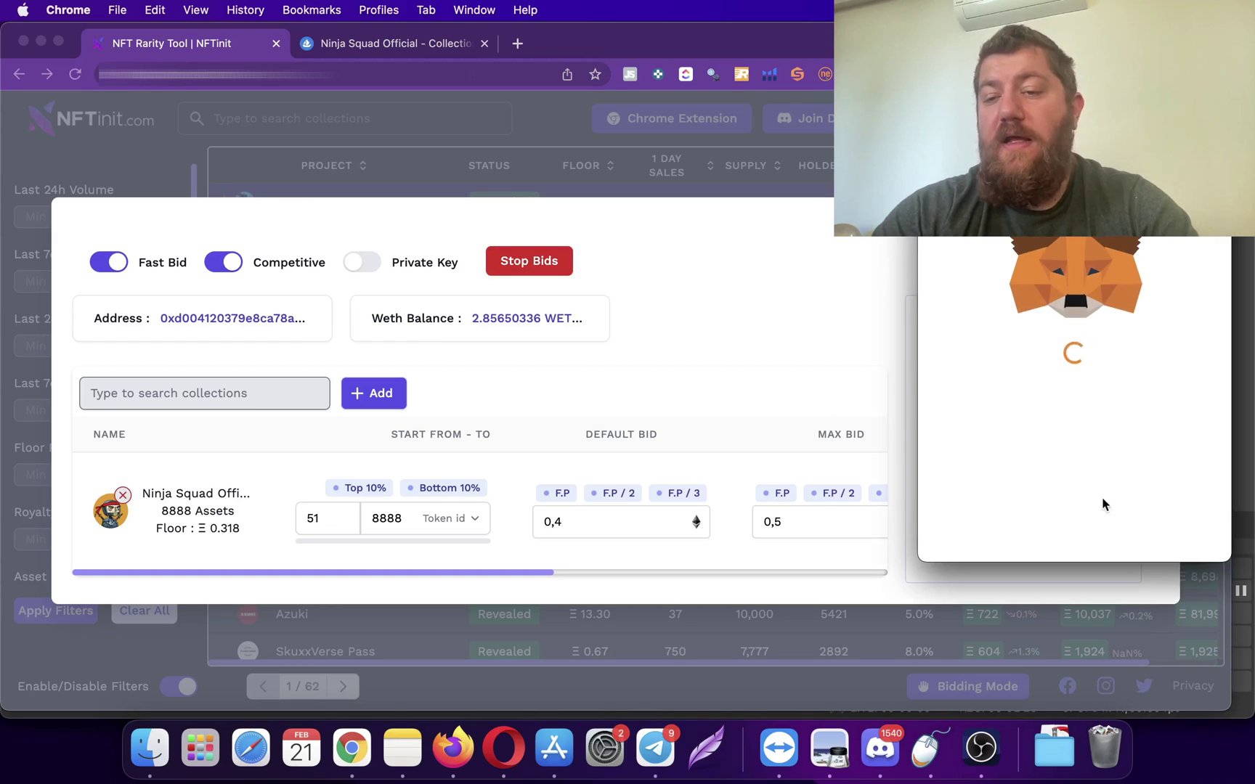
# - Sign the MetaMask bid signature request and bring up the 1Clicker auto-clicker
pyautogui.click(1198, 485)
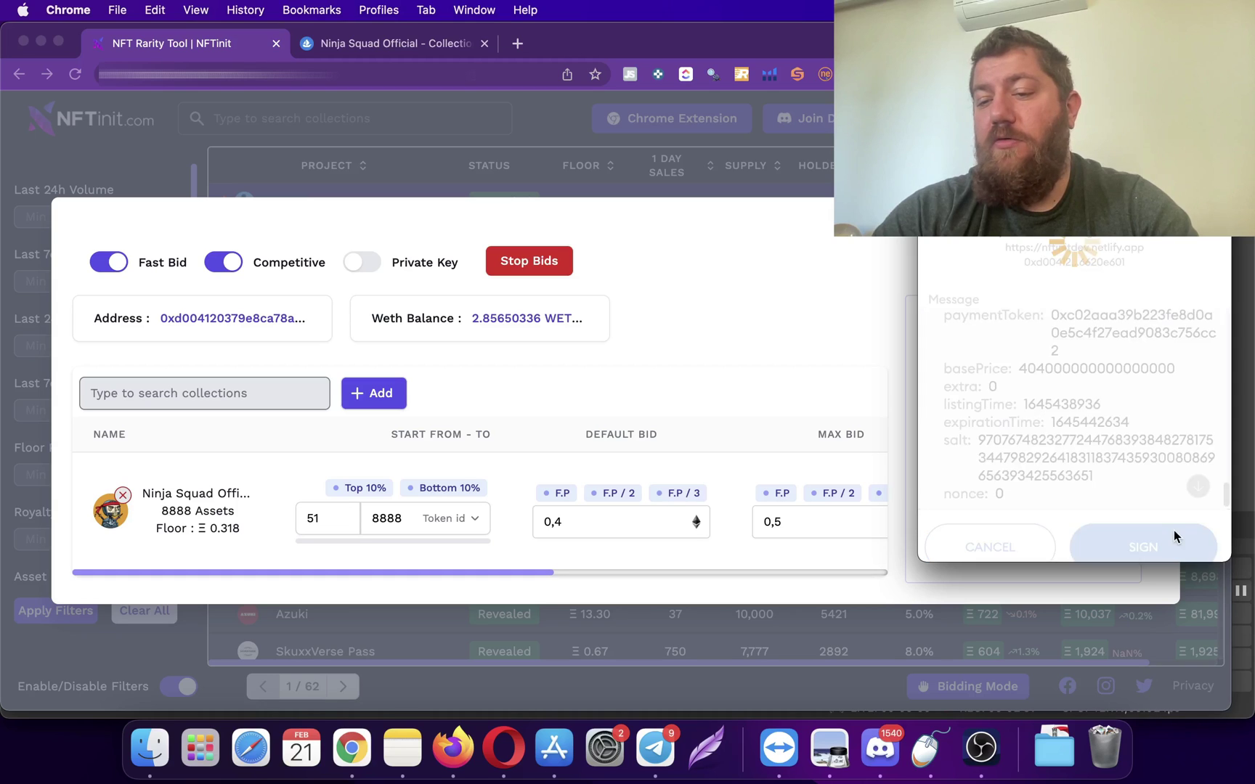
pyautogui.click(1173, 534)
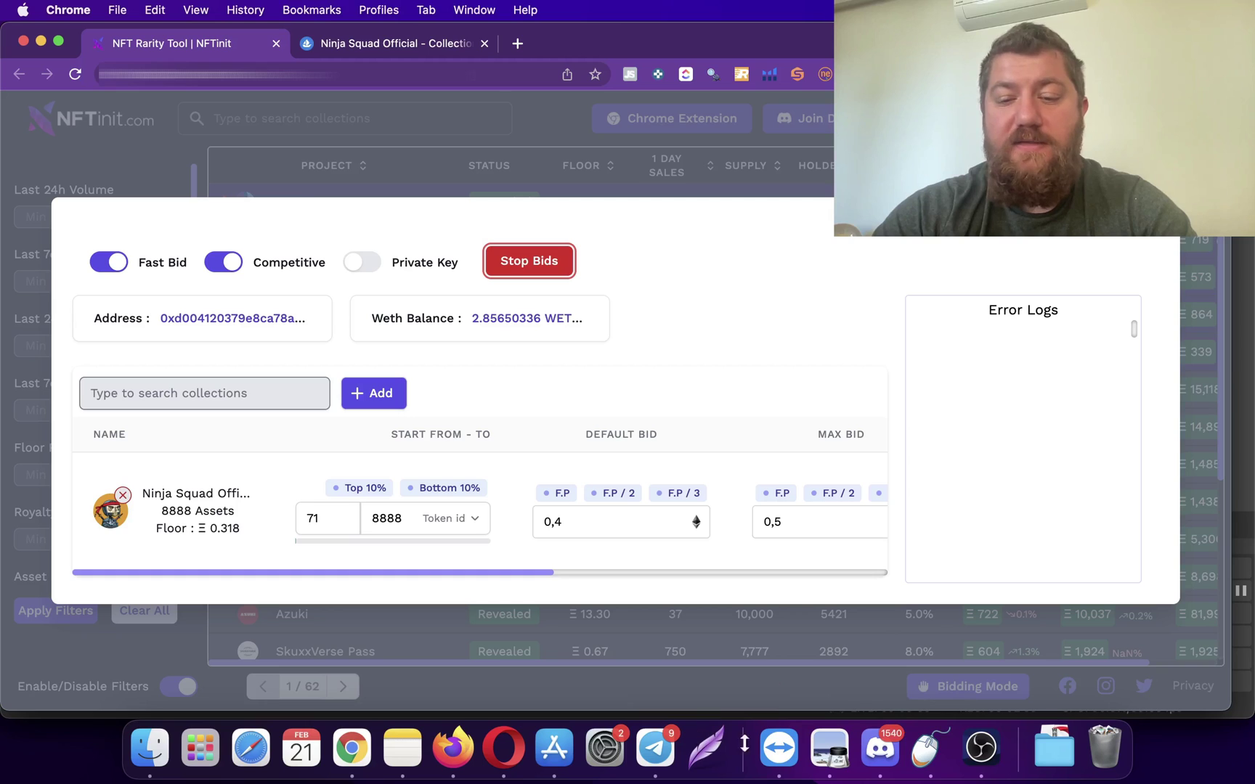
pyautogui.click(928, 748)
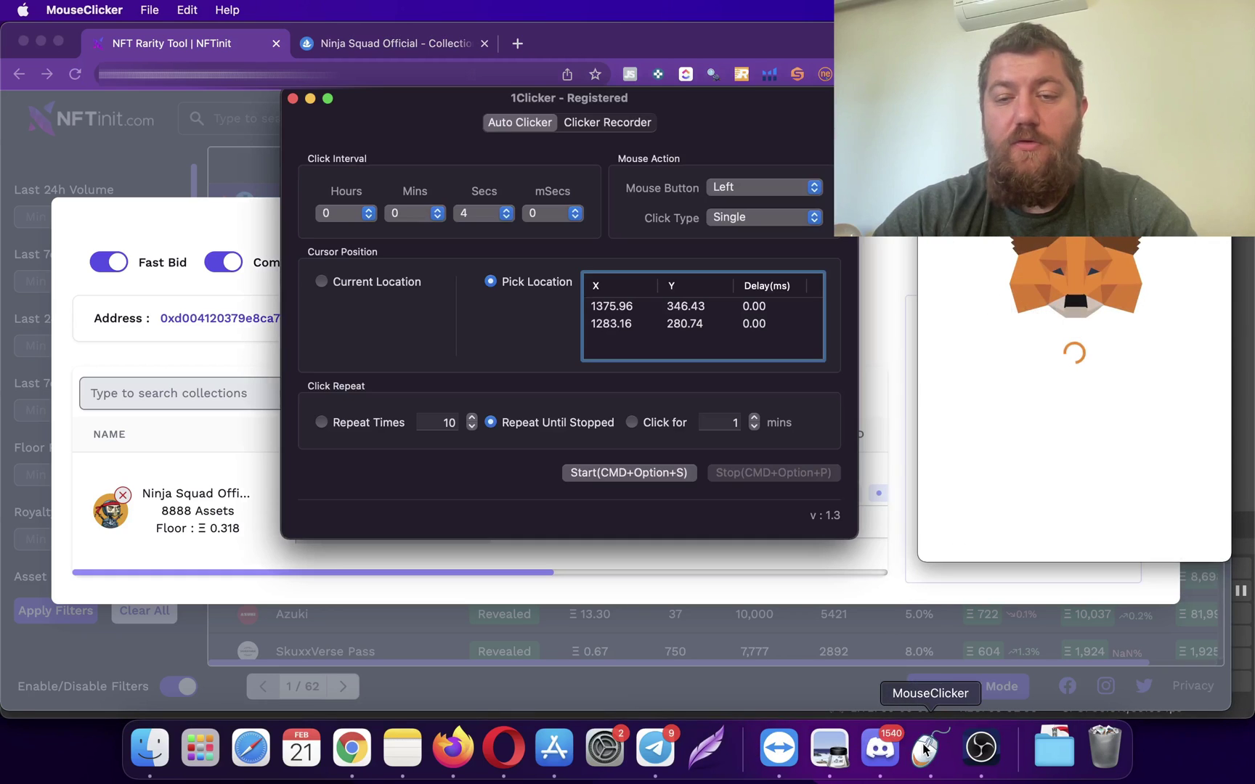
# - Replace 1Clicker's click points with the MetaMask scroll arrow and Sign button, then start auto-clicking
pyautogui.rightClick(645, 325)
pyautogui.click(679, 354)
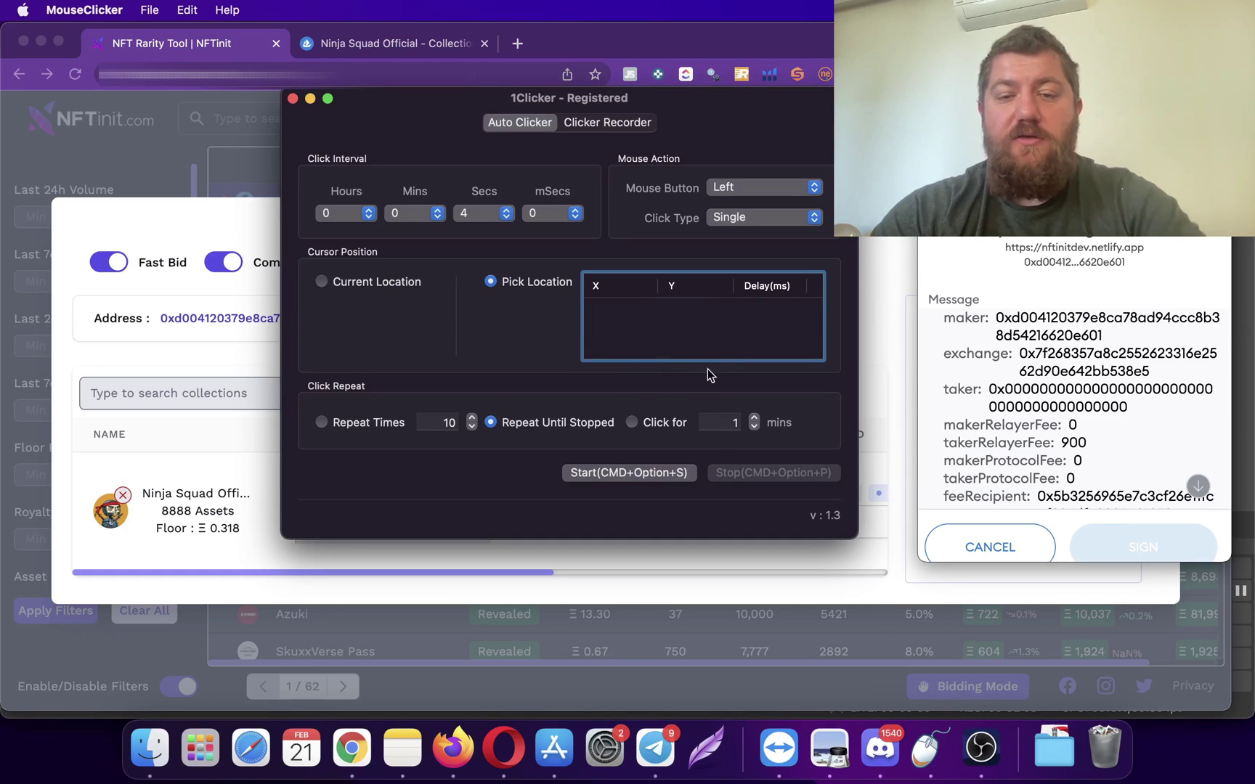
pyautogui.click(490, 282)
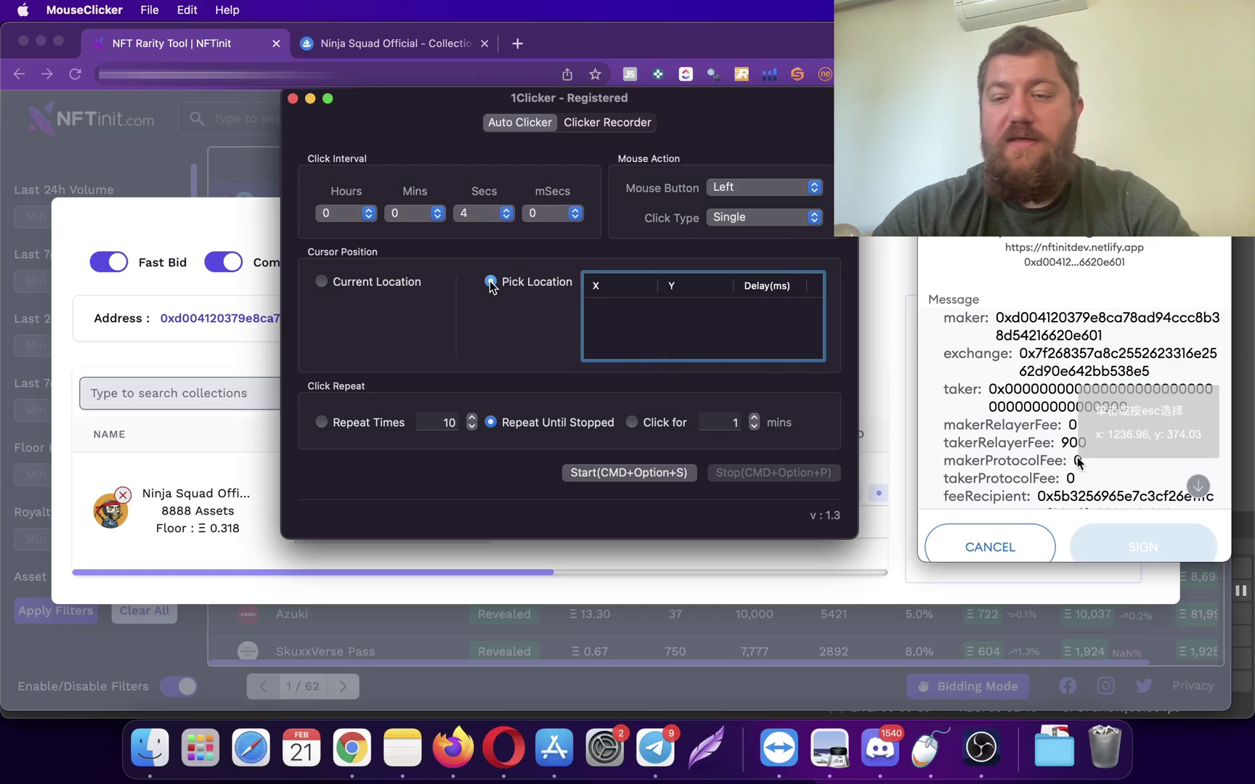
pyautogui.click(1196, 484)
pyautogui.click(492, 284)
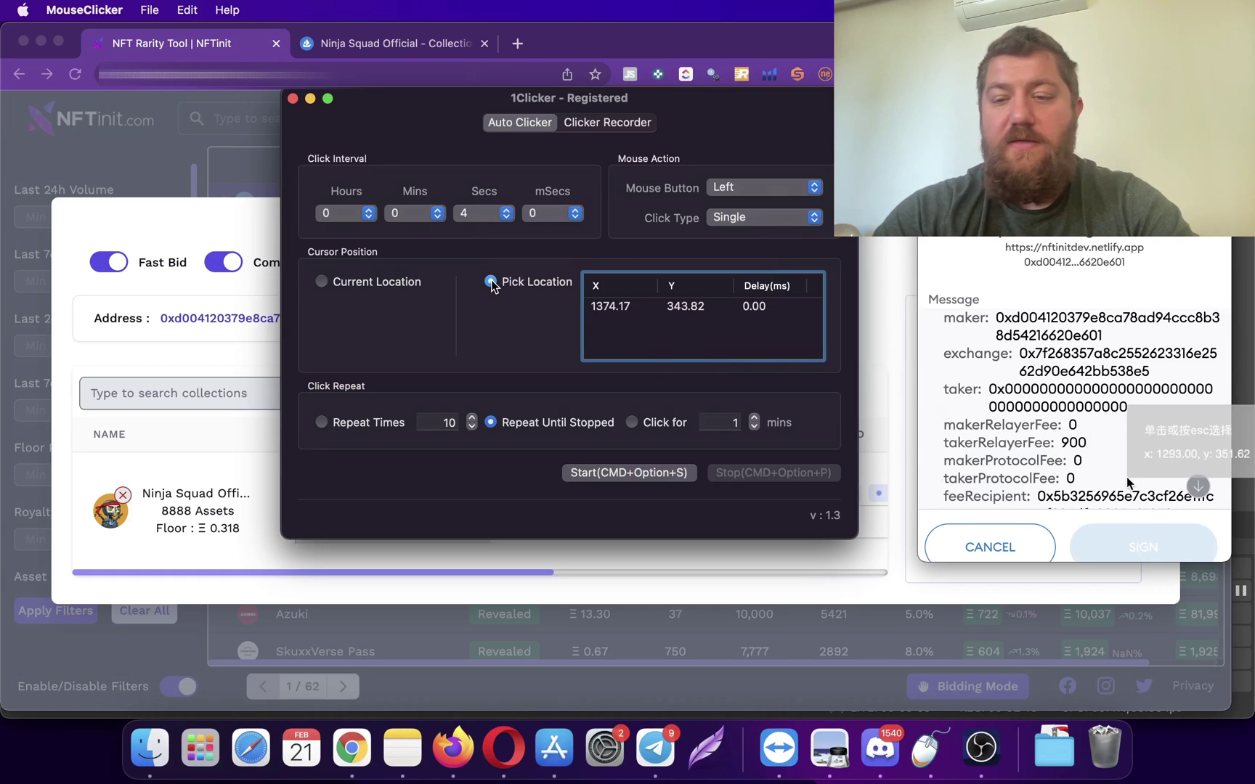
pyautogui.click(1121, 541)
pyautogui.click(617, 476)
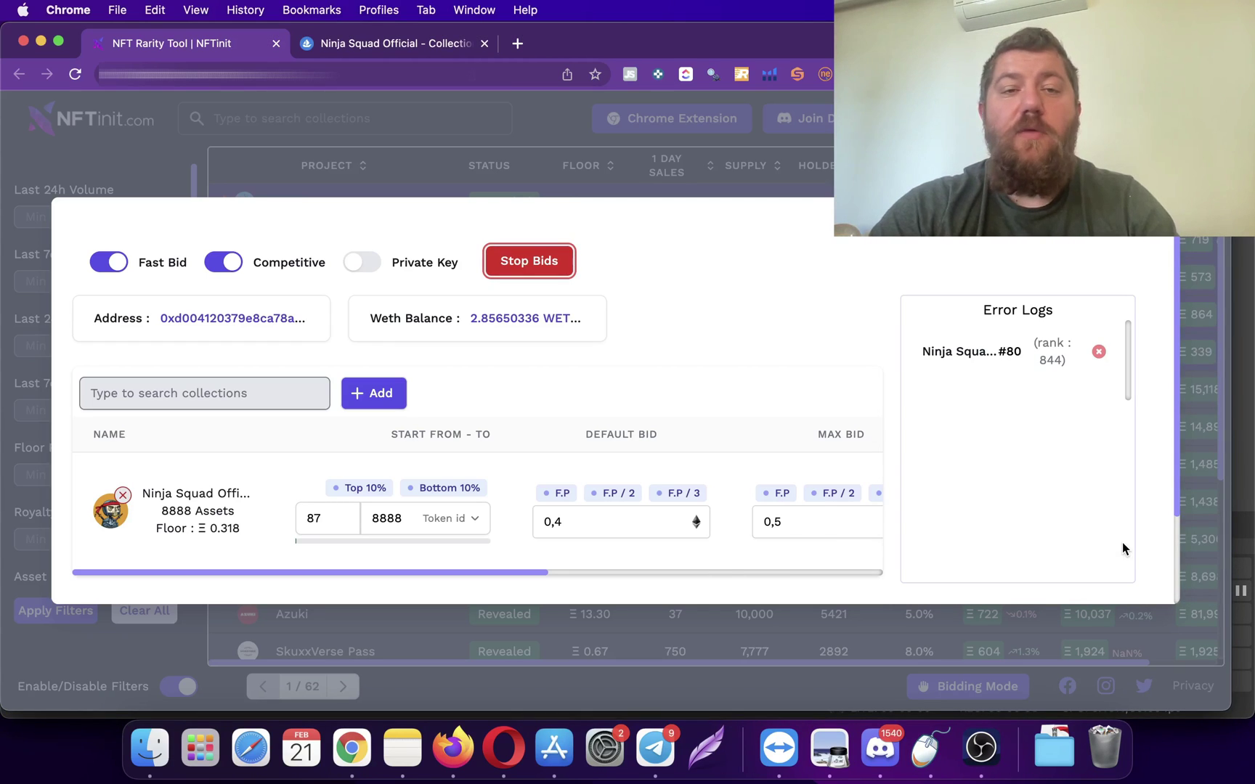
# - Stop the running NFTinit bids and confirm ending the bidding process
pyautogui.click(397, 43)
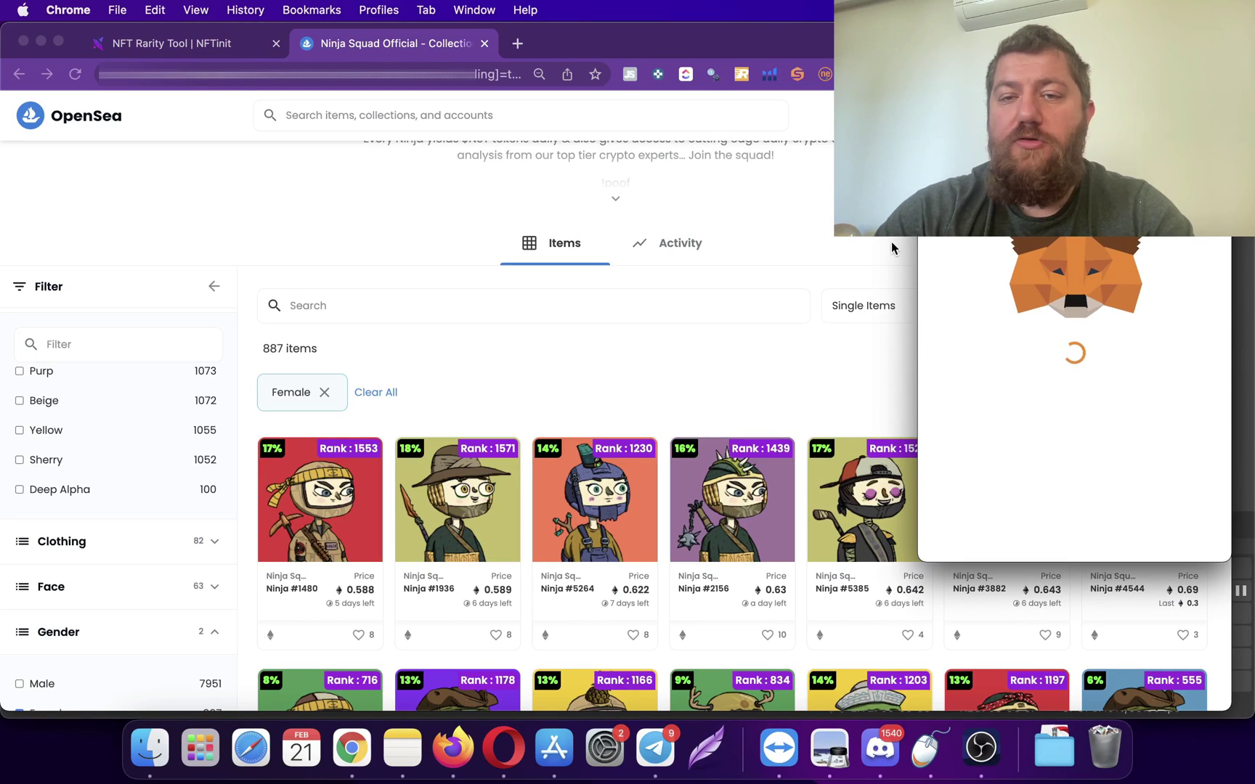
pyautogui.click(158, 38)
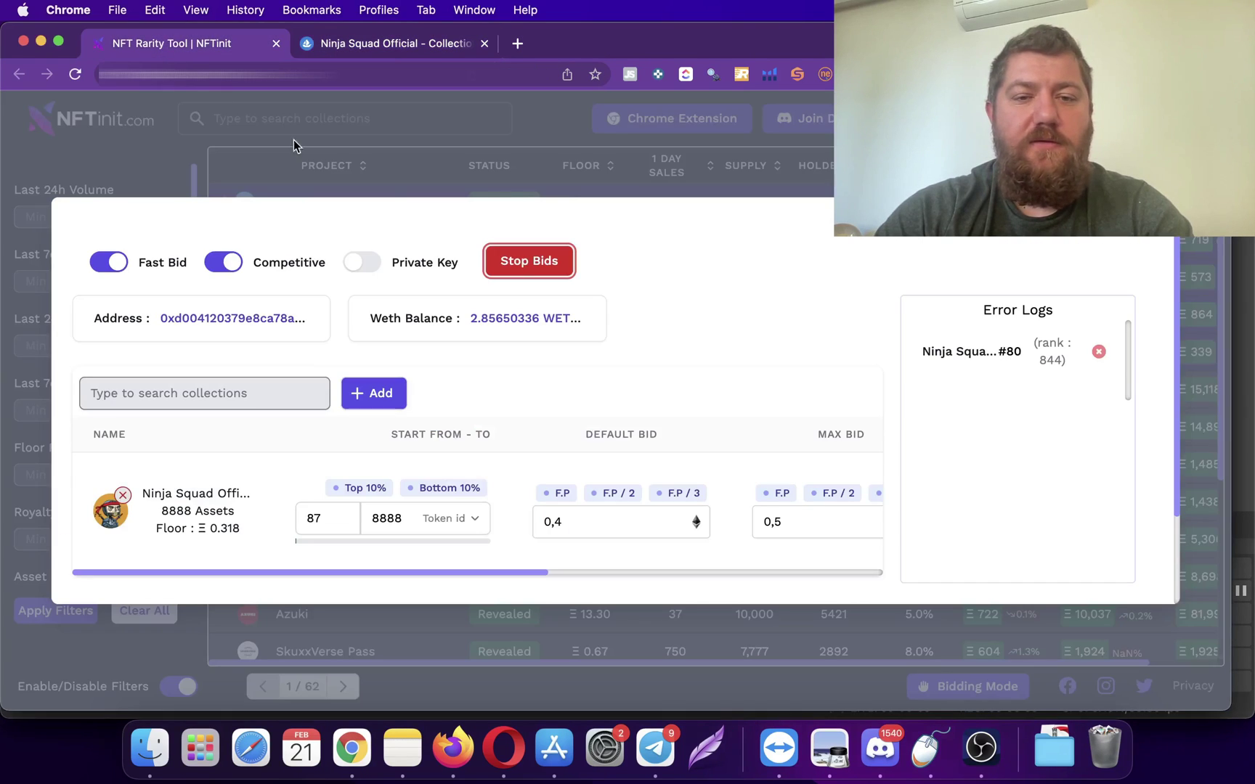
pyautogui.click(531, 260)
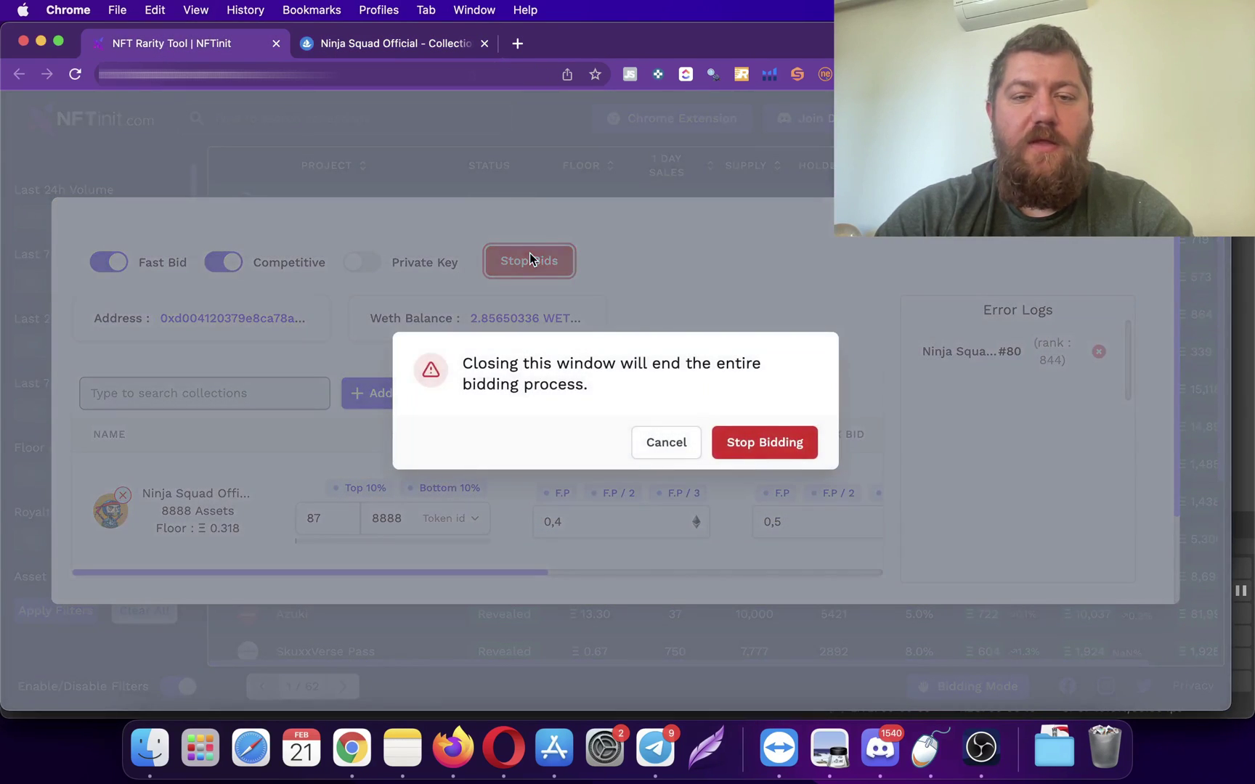
pyautogui.click(751, 441)
# - Go to your OpenSea profile page from the Ninja Squad collection
pyautogui.click(392, 45)
pyautogui.scroll(5, 1039, 261)
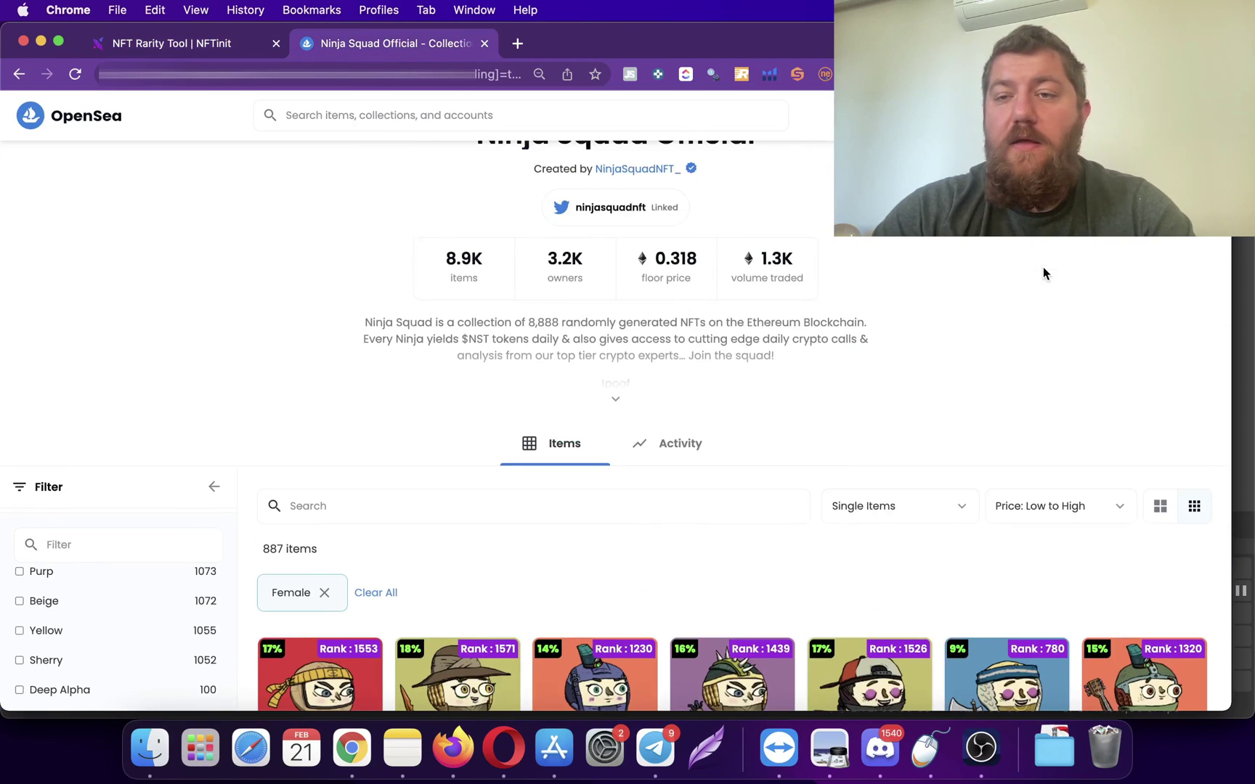
pyautogui.click(1162, 114)
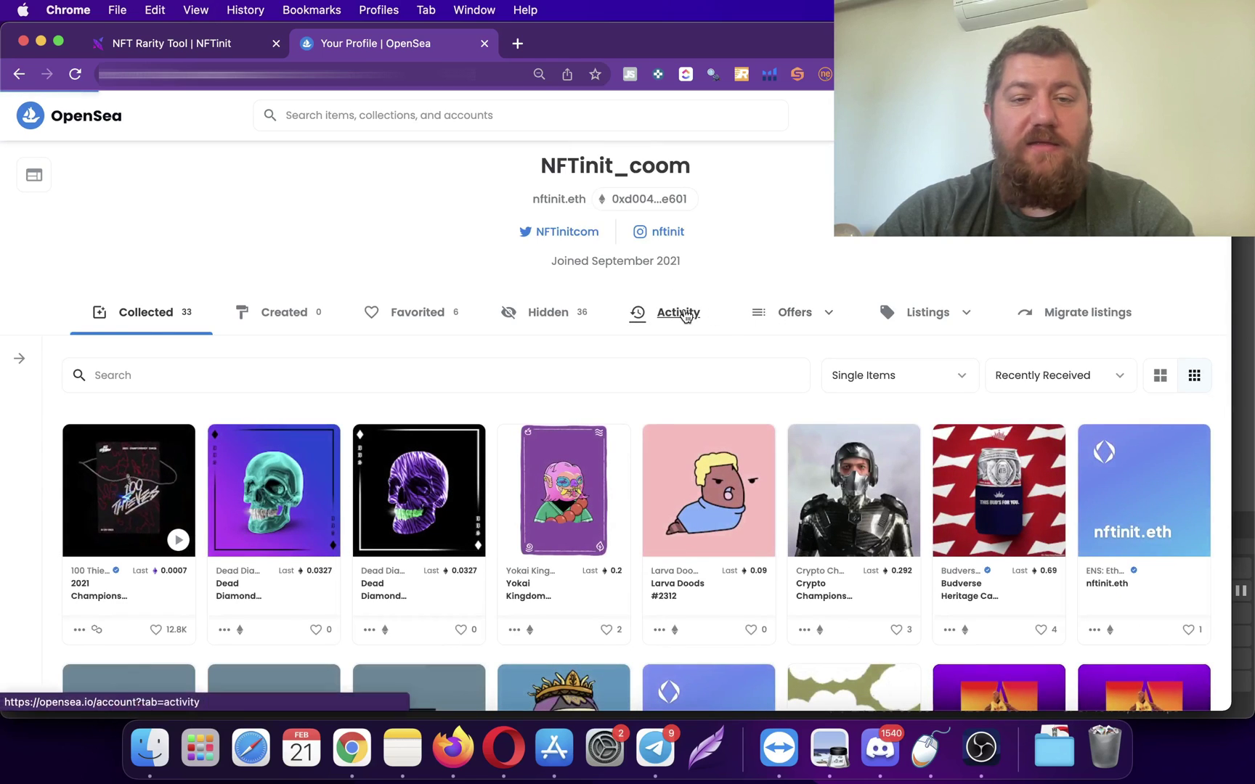
# - Open Ninja #85 from your profile's Activity history
pyautogui.click(686, 315)
pyautogui.scroll(-3, 683, 316)
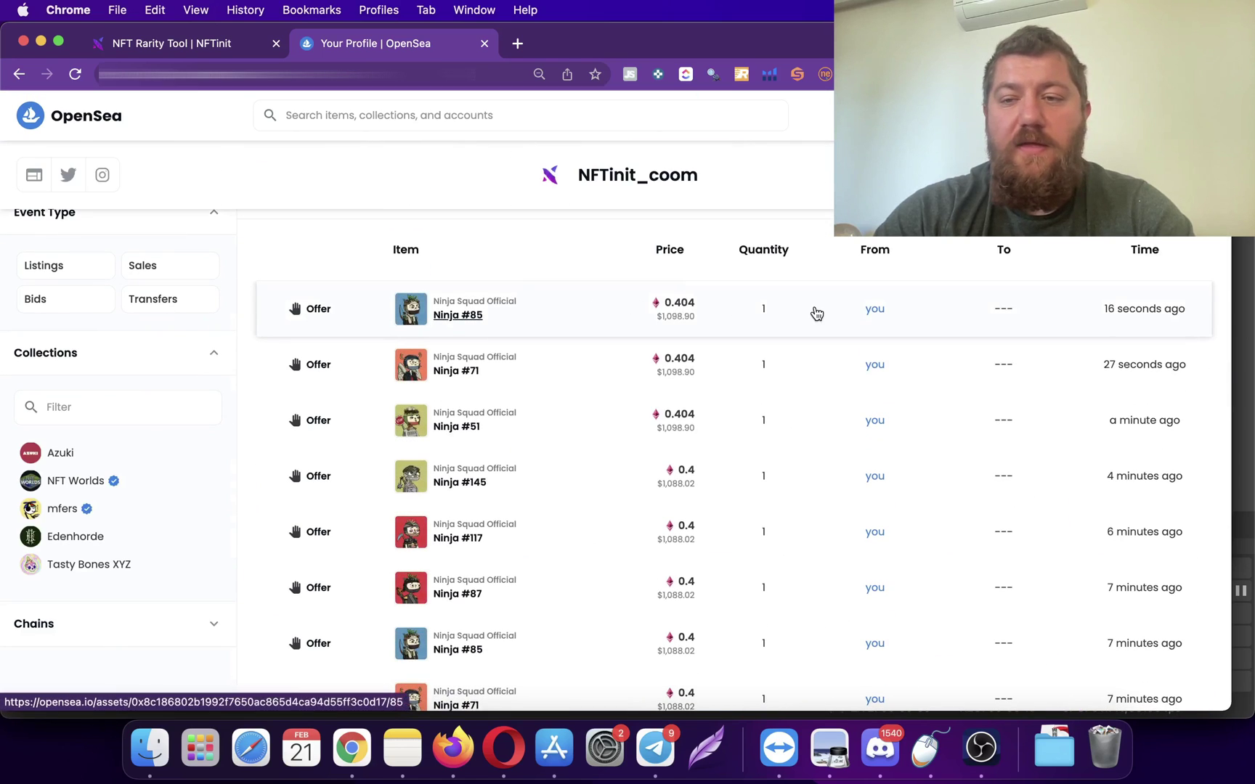
pyautogui.click(465, 317)
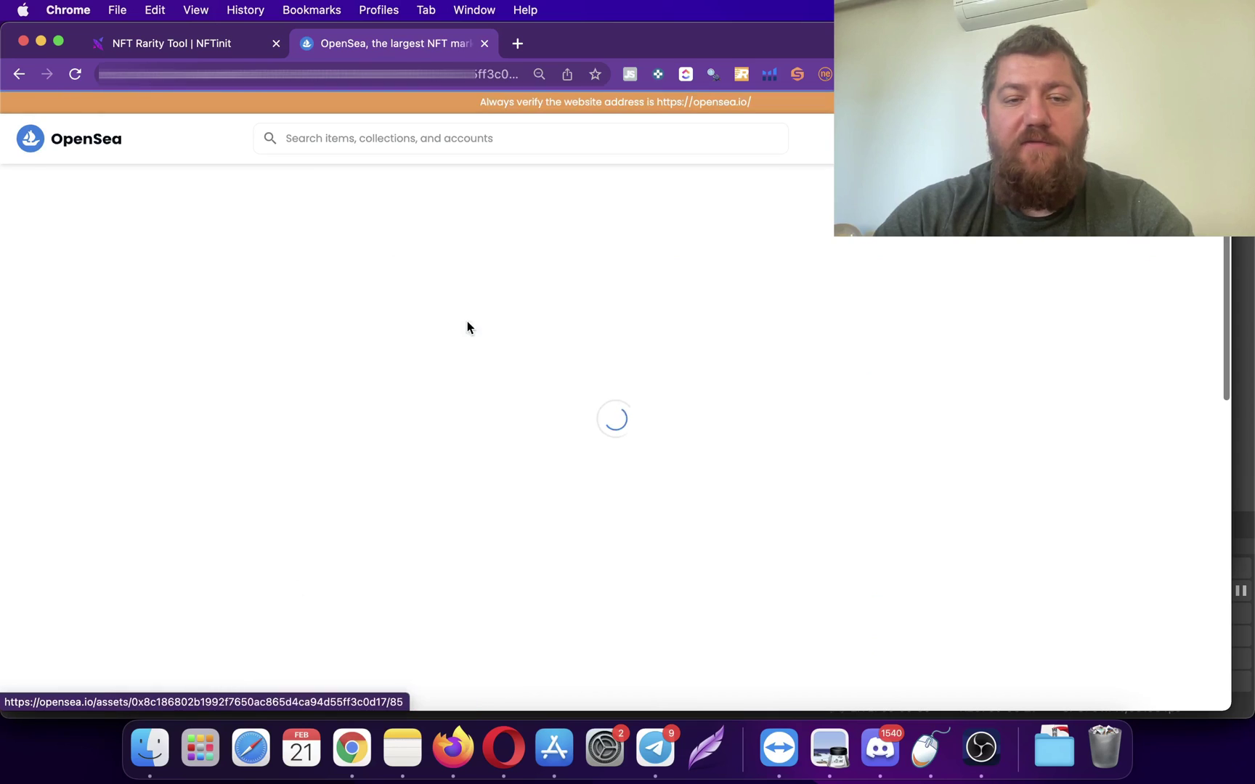
# - Check Ninja #85's Offers table for your 0.404, 0.4 and 0.4 WETH offers
pyautogui.scroll(-2, 692, 330)
pyautogui.scroll(1, 691, 330)
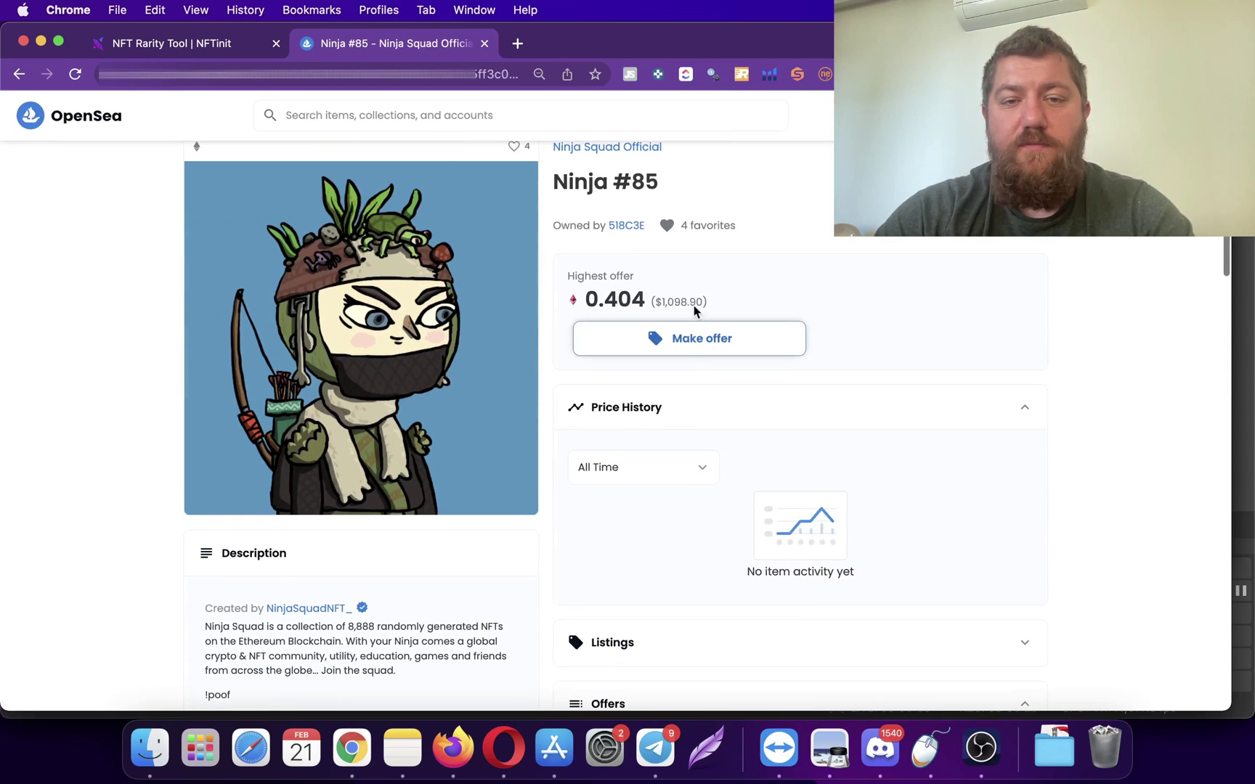
pyautogui.scroll(-4, 698, 277)
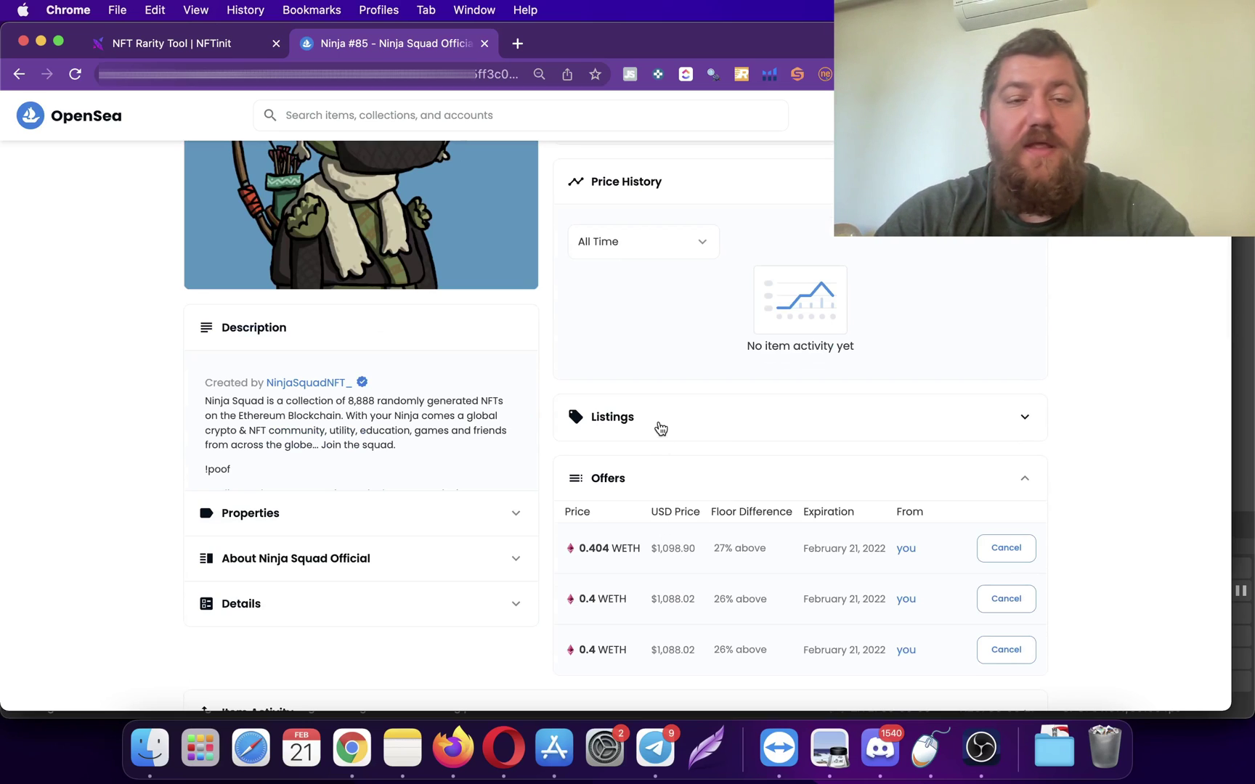
pyautogui.scroll(1, 673, 361)
pyautogui.scroll(-1, 673, 361)
pyautogui.scroll(1, 676, 364)
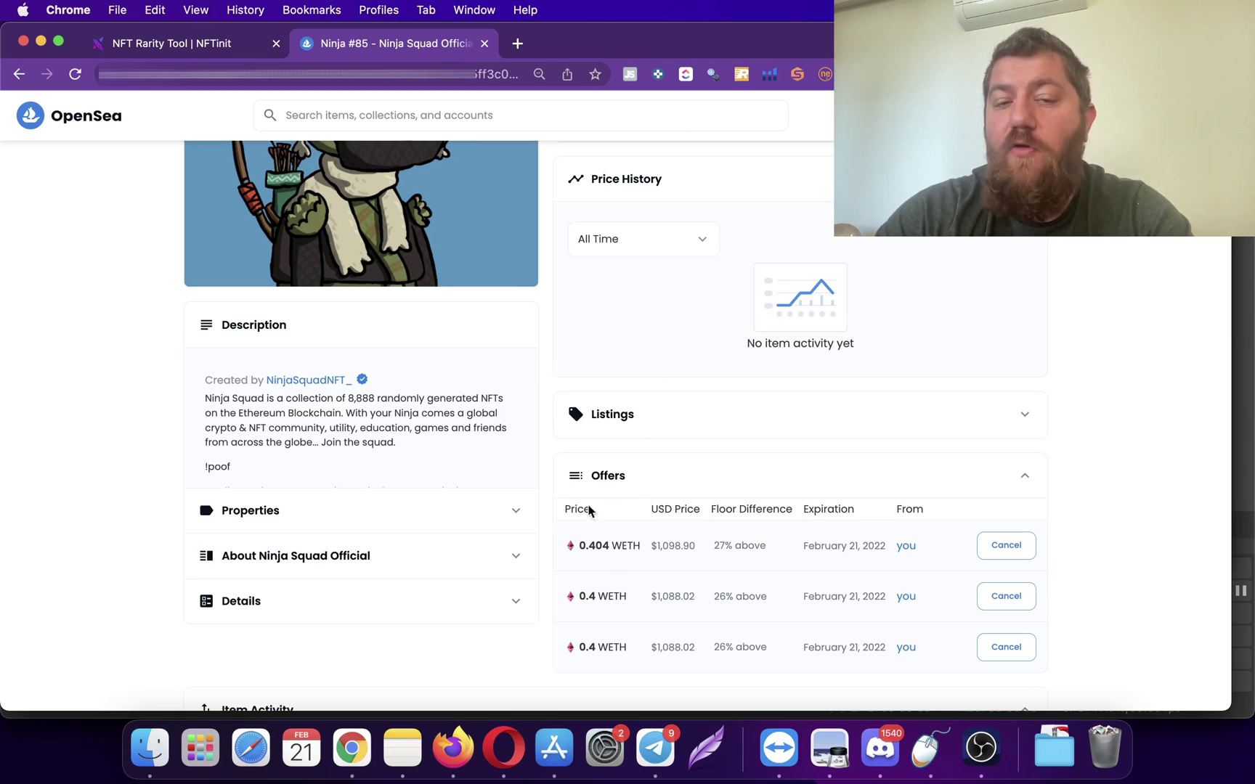
pyautogui.scroll(4, 439, 278)
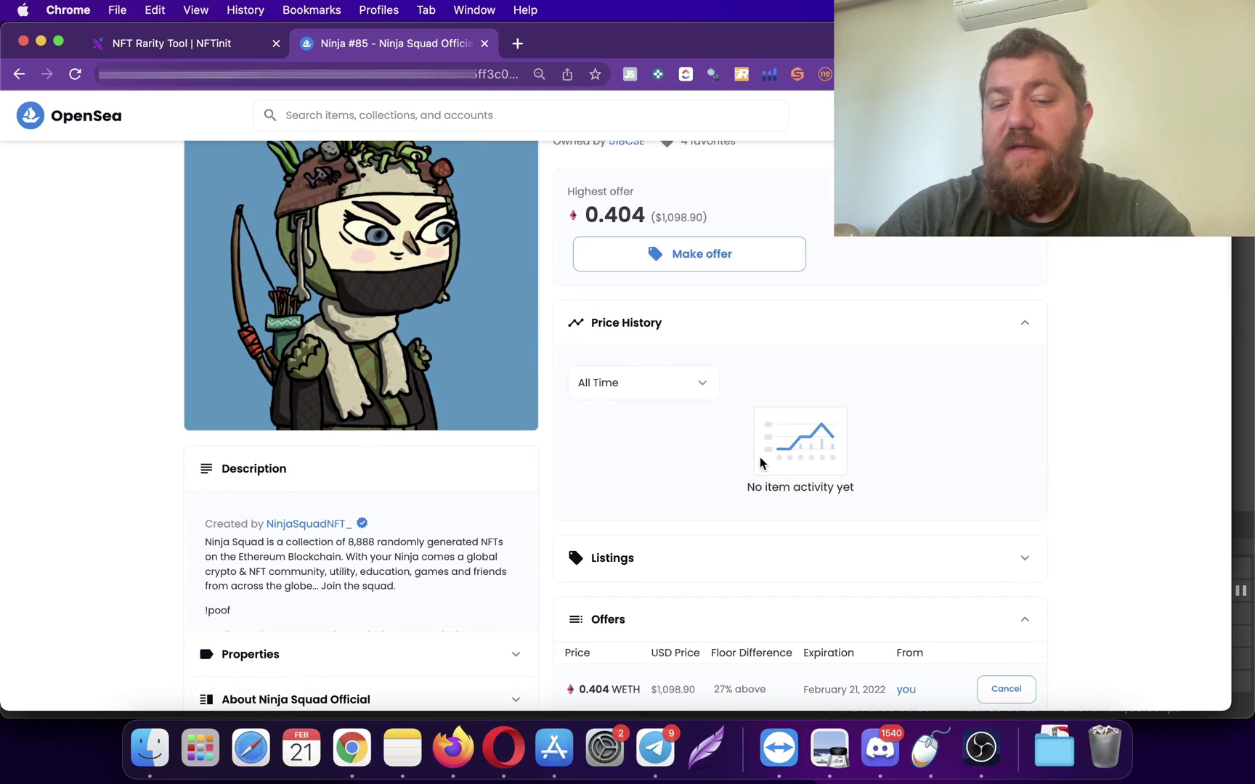
pyautogui.scroll(-3, 759, 462)
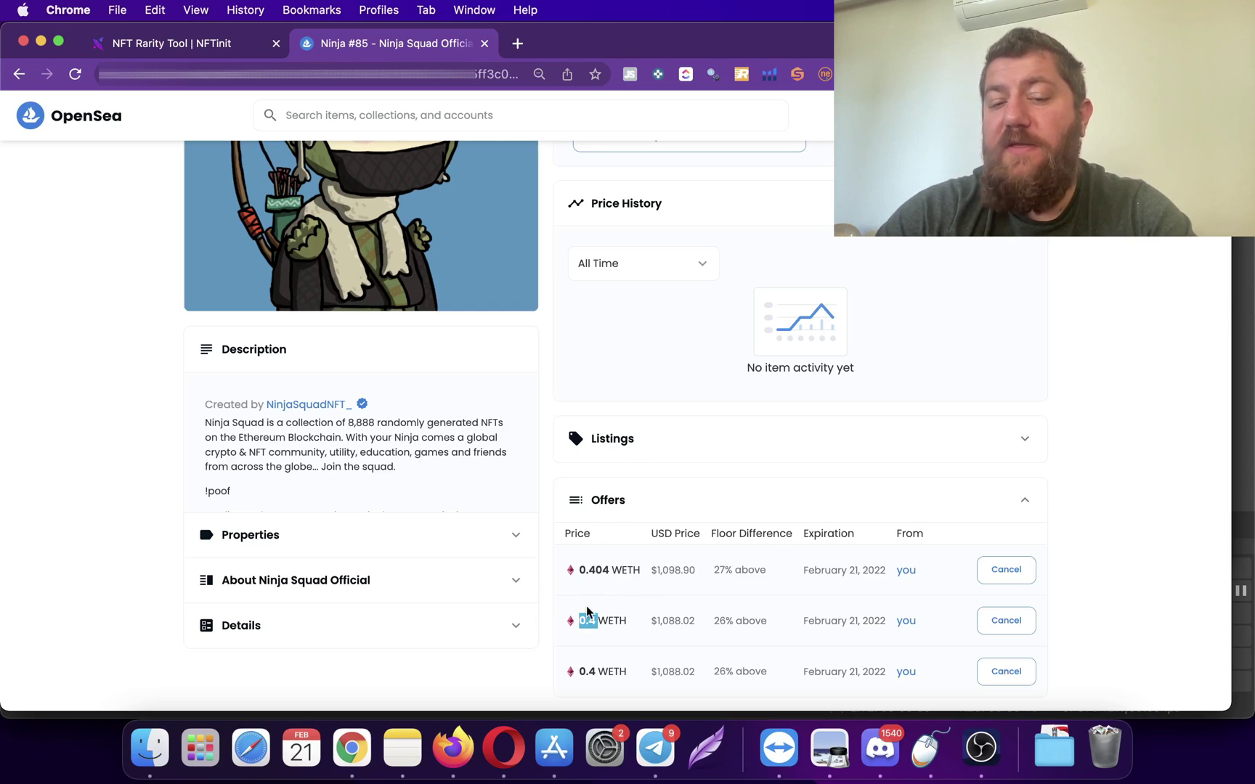
pyautogui.scroll(-3, 600, 595)
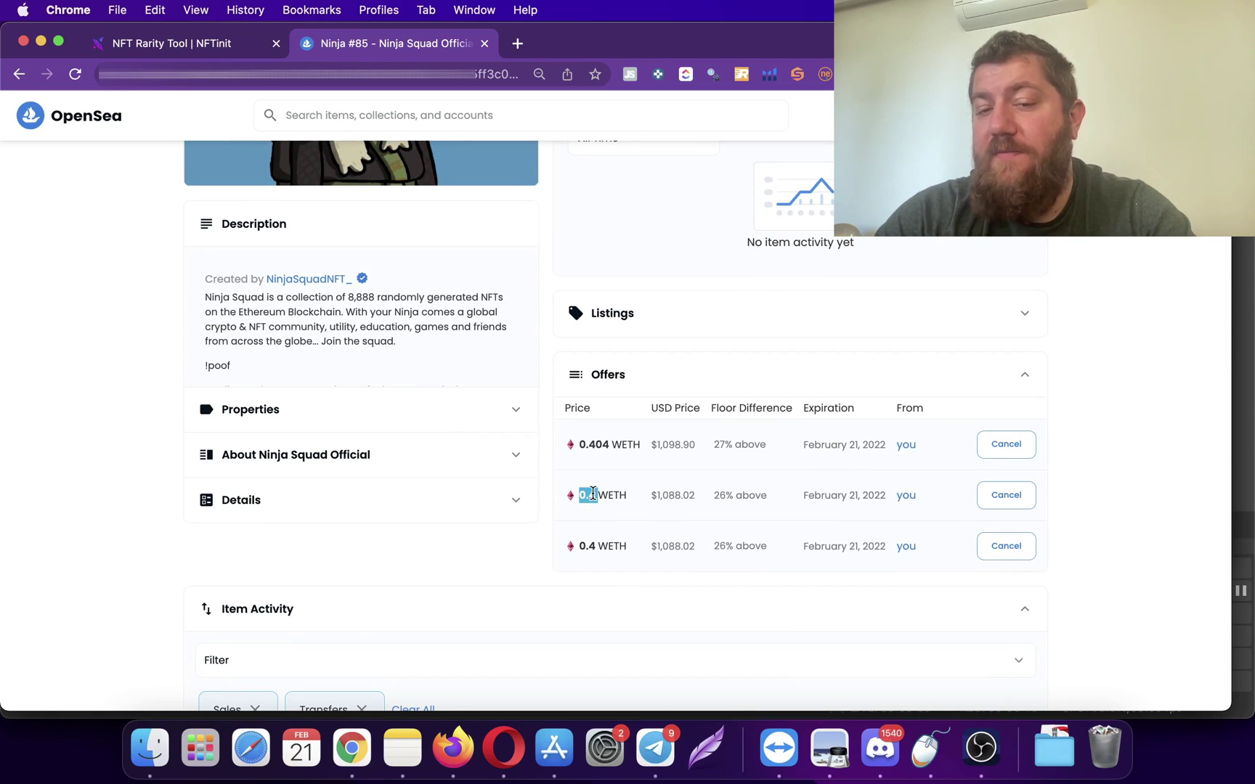
pyautogui.scroll(4, 607, 385)
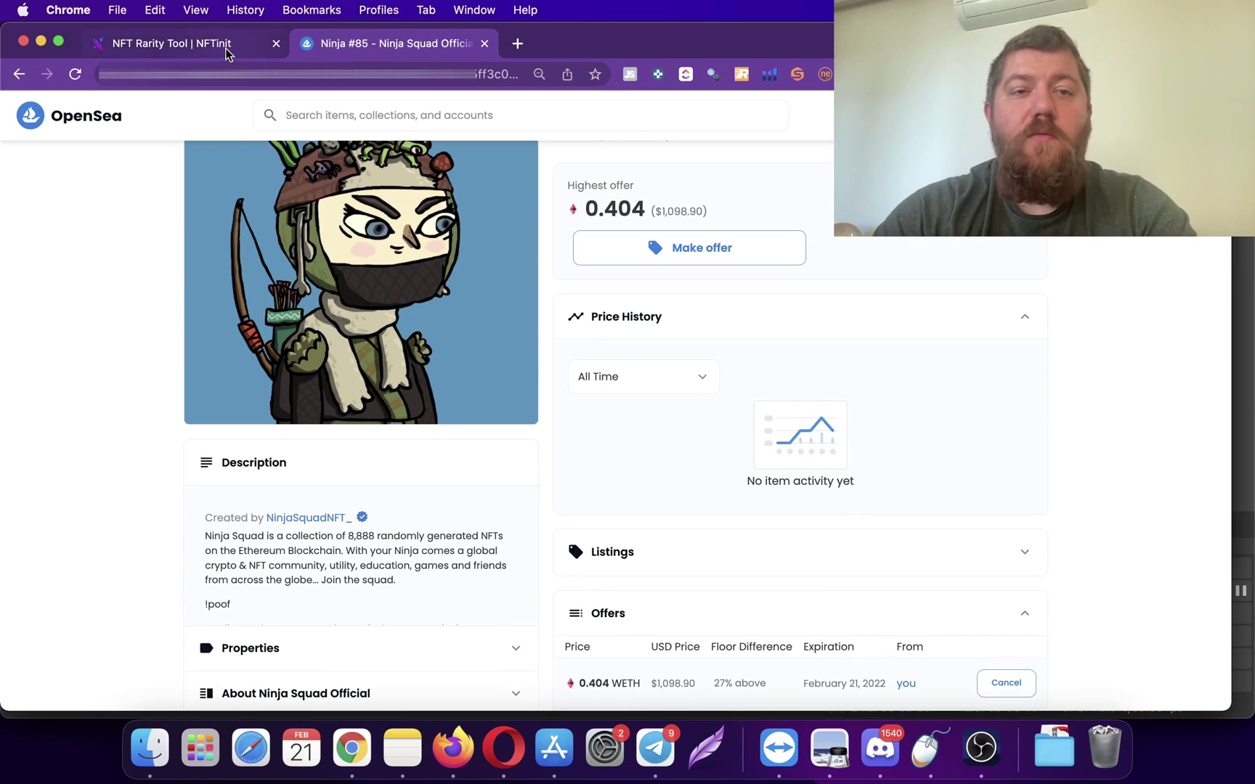
pyautogui.scroll(3, 445, 263)
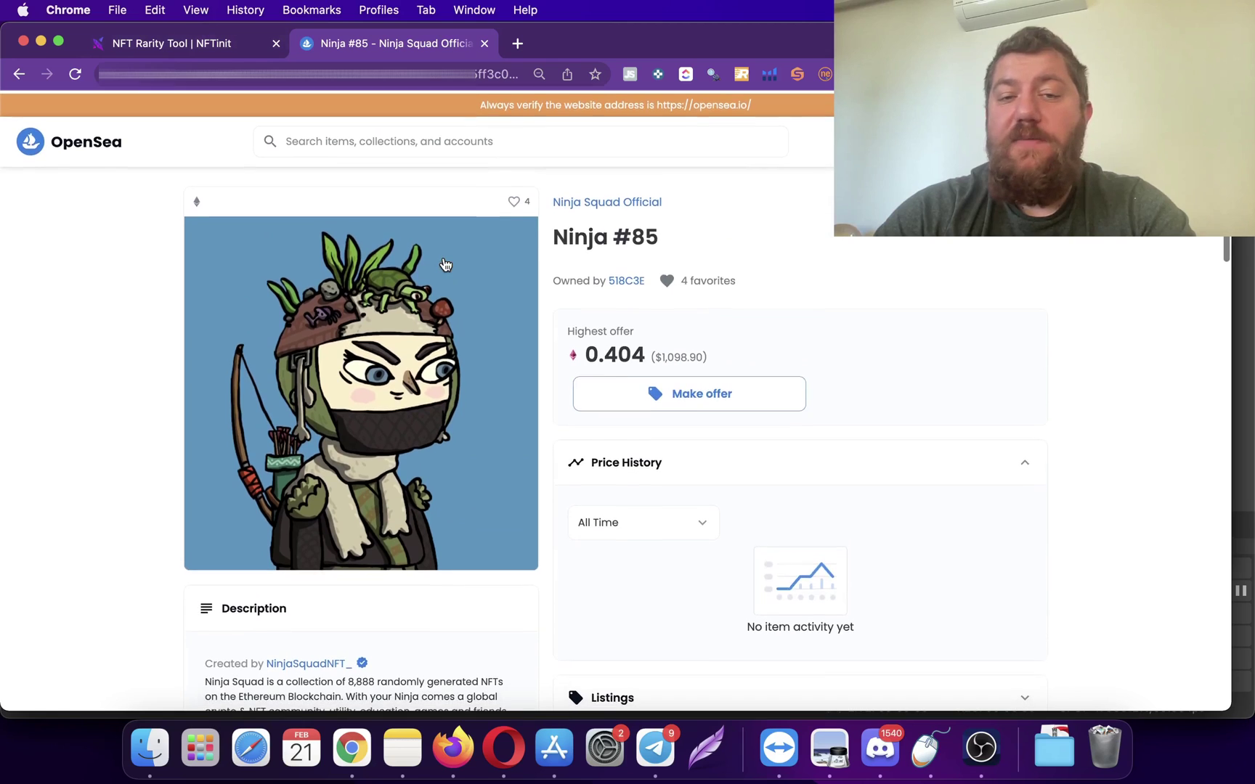
# - Back on Ninja Squad Official, filter the Face trait to Spectator via a 'spe' search
pyautogui.click(601, 199)
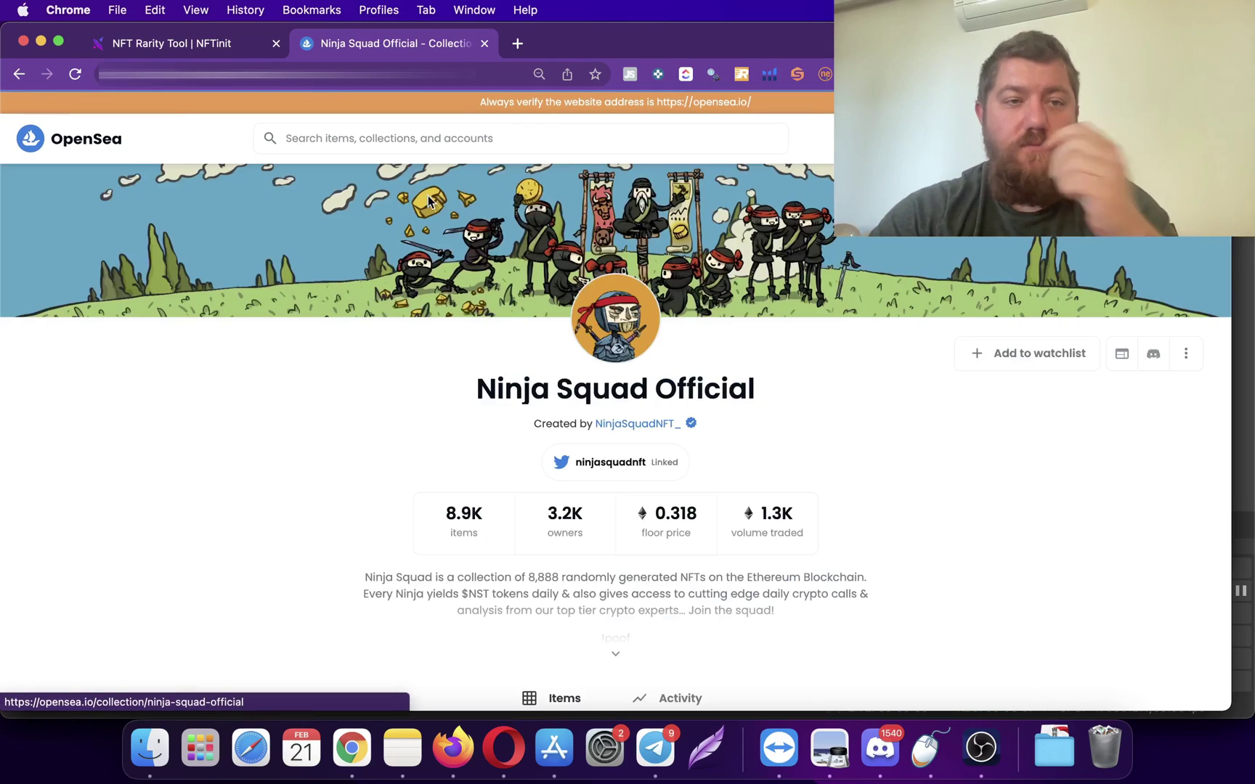
pyautogui.scroll(-8, 436, 352)
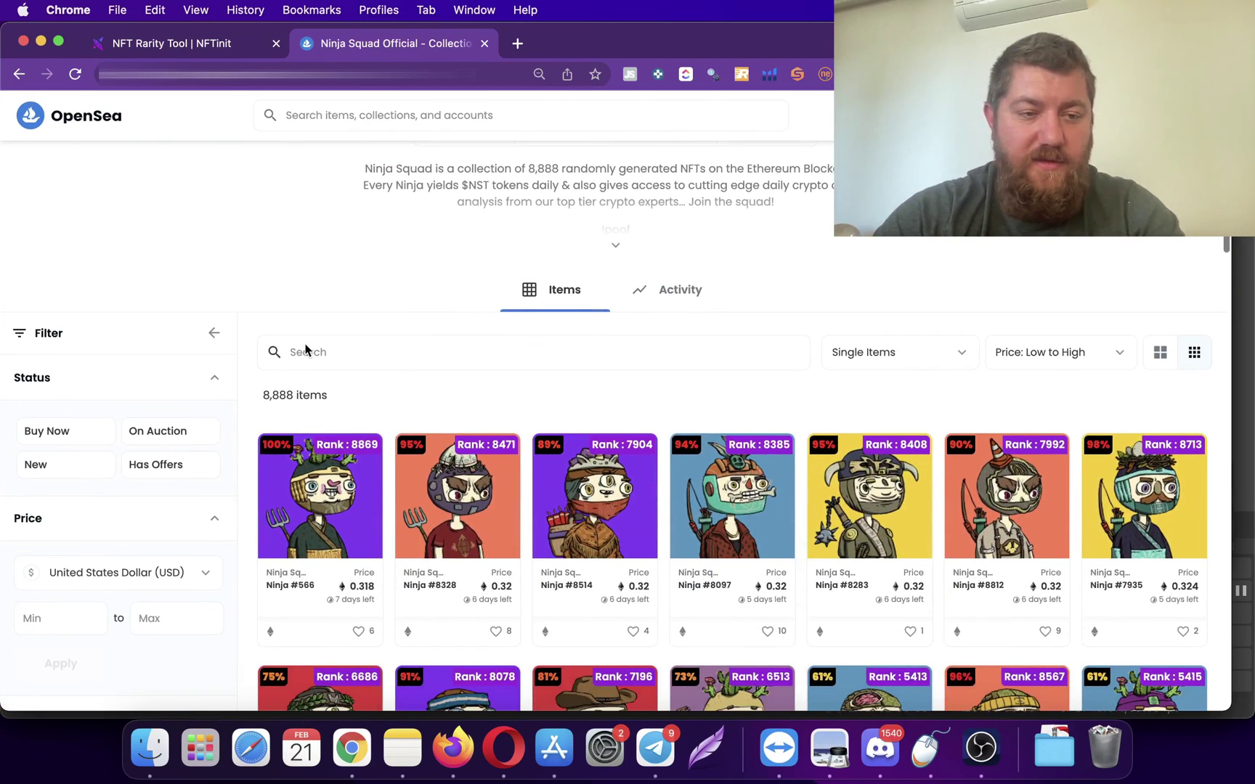
pyautogui.scroll(-1, 309, 349)
pyautogui.scroll(-4, 163, 536)
pyautogui.scroll(-1, 160, 559)
pyautogui.scroll(-5, 151, 589)
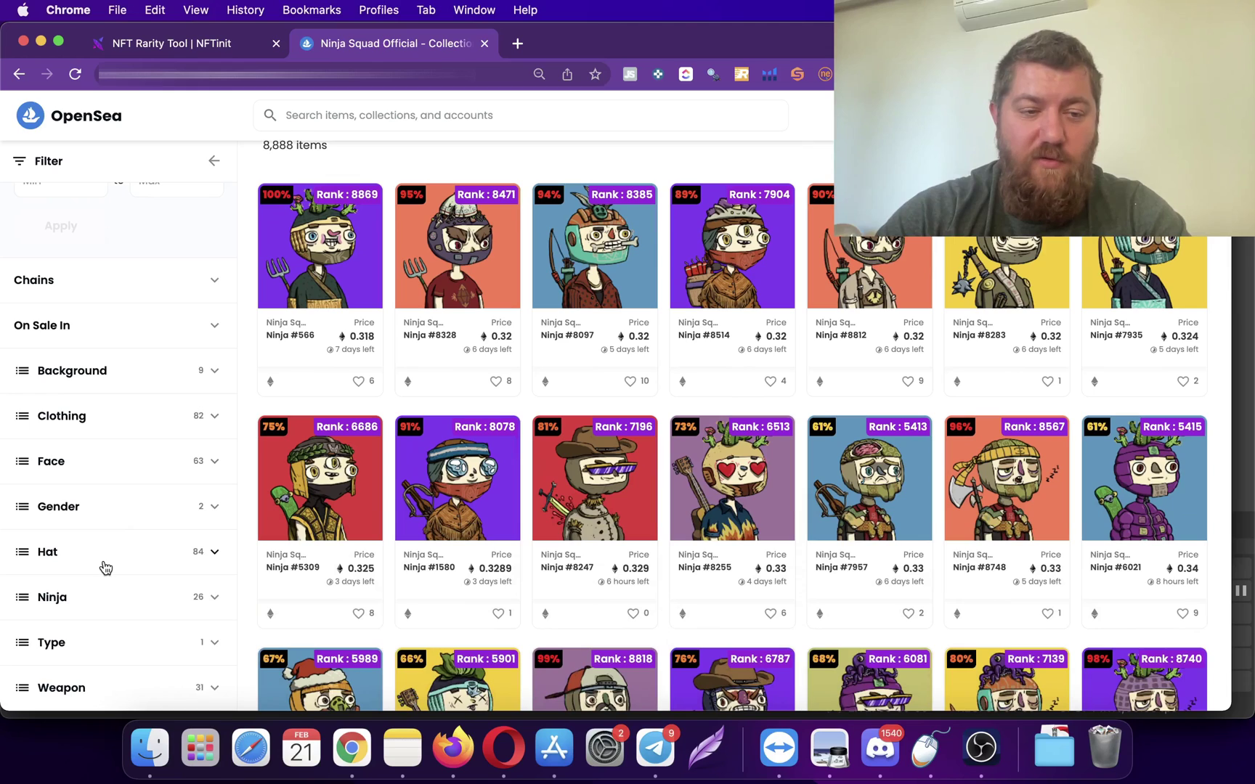
pyautogui.click(114, 465)
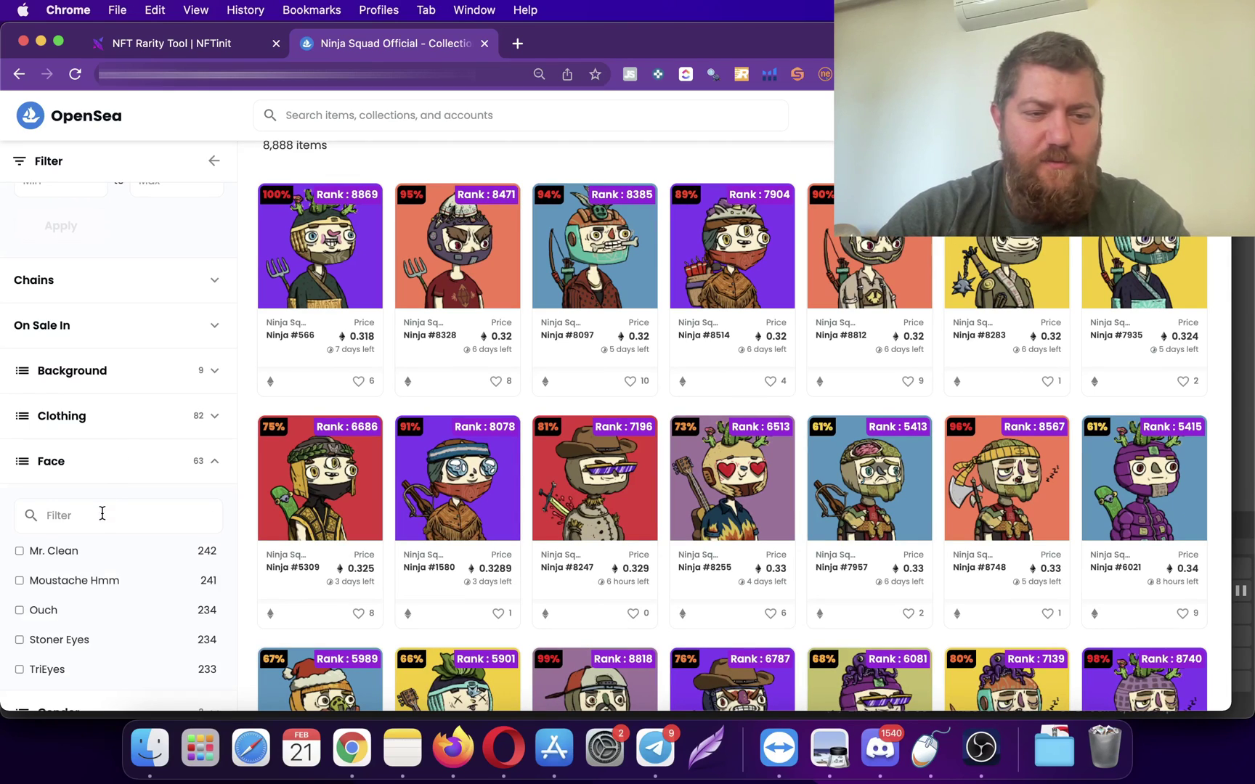
pyautogui.click(101, 514)
pyautogui.write('spe')
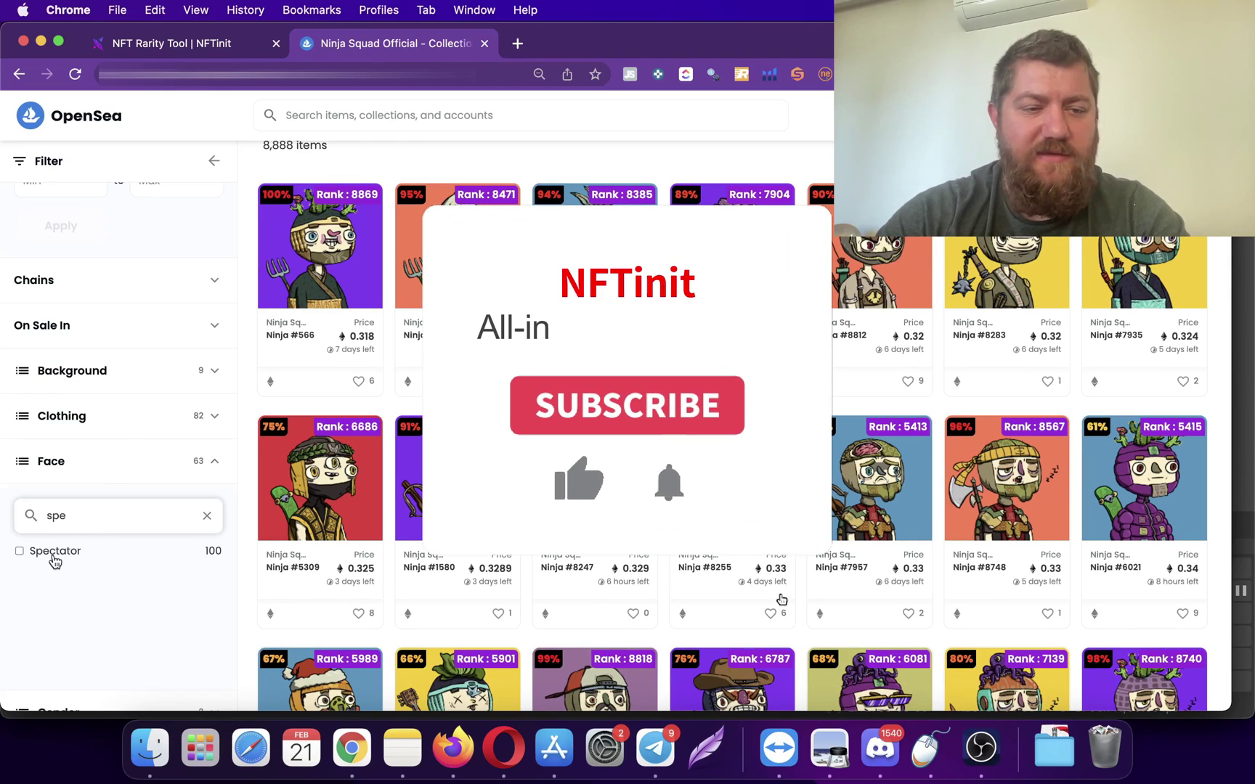
pyautogui.click(50, 552)
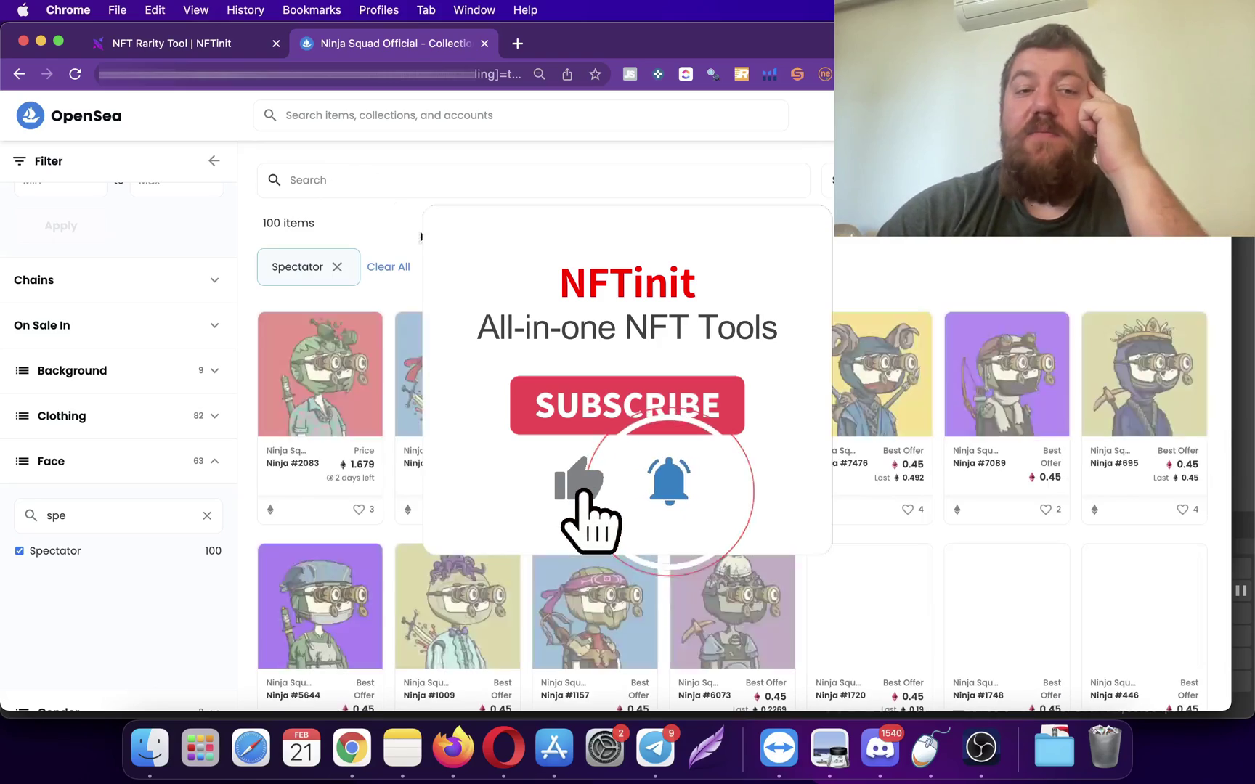
# - Add the Buy Now status filter, leaving Ninja #2083, #1658 and #6855
pyautogui.scroll(2, 449, 247)
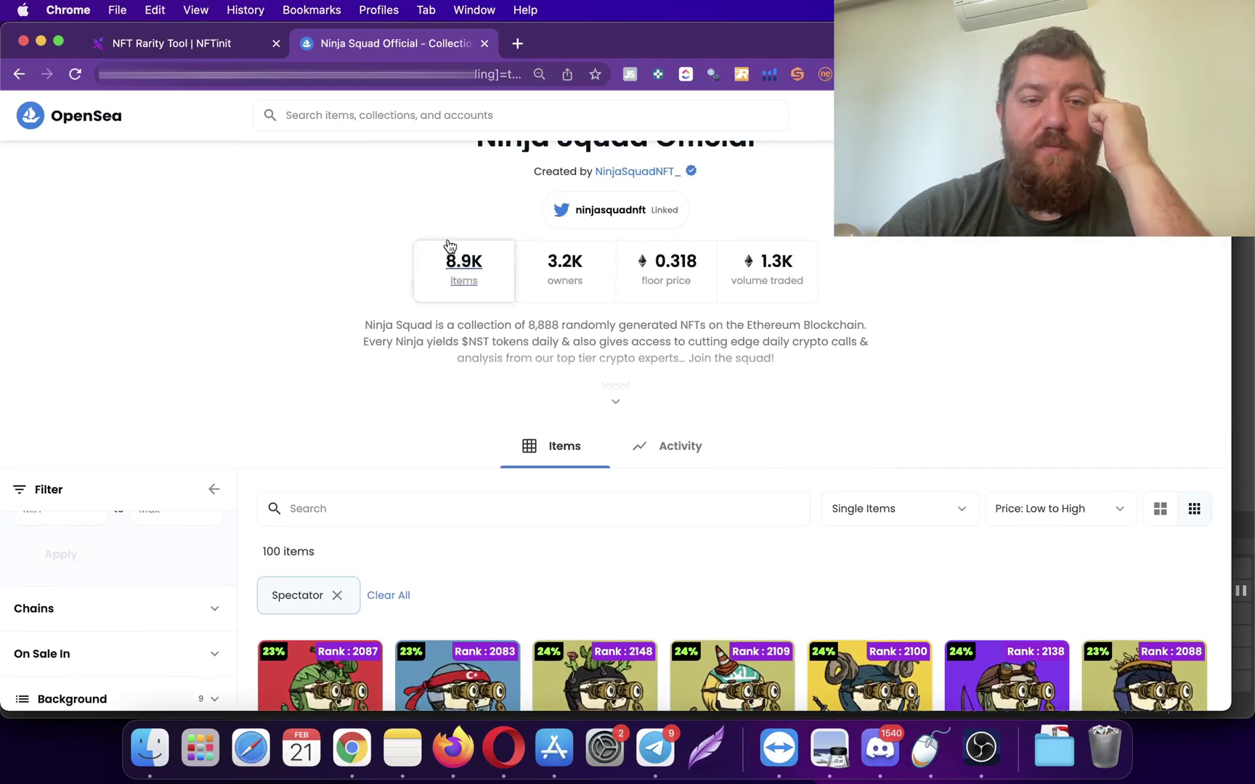
pyautogui.scroll(4, 203, 417)
pyautogui.scroll(-4, 169, 548)
pyautogui.scroll(-4, 168, 546)
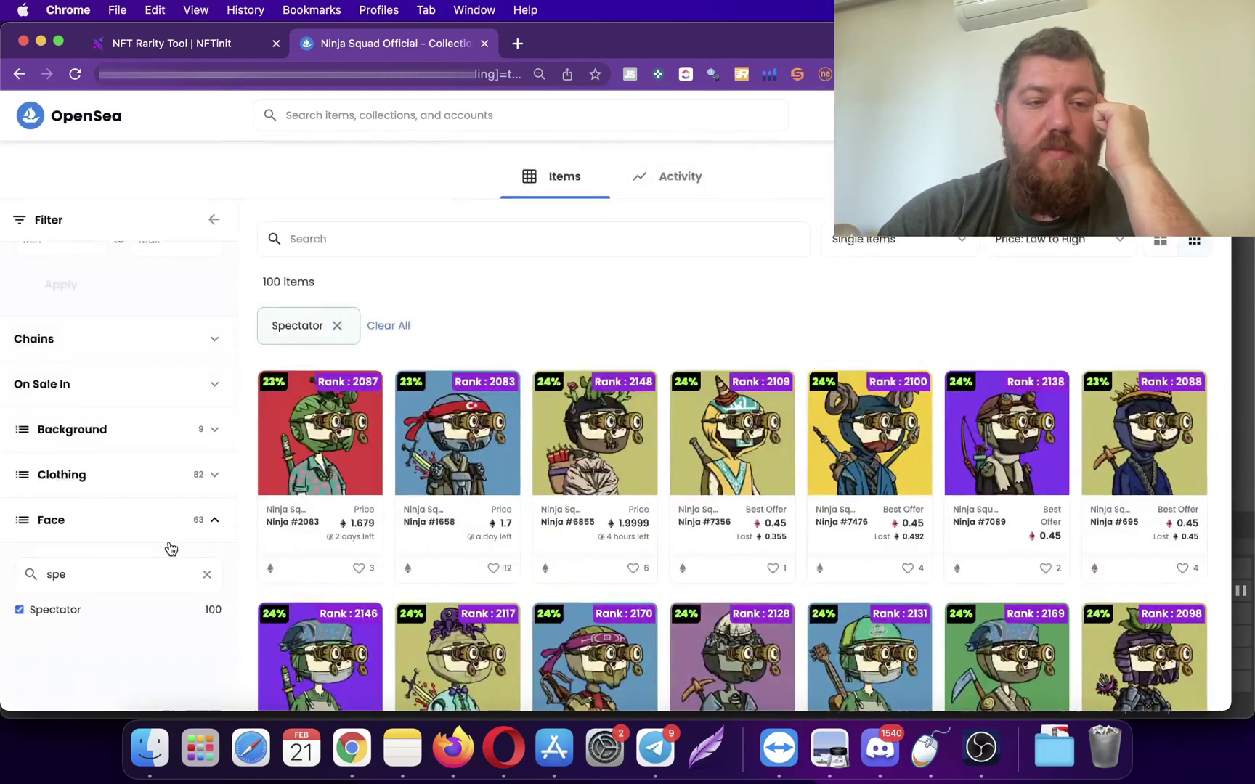
pyautogui.scroll(5, 167, 537)
pyautogui.click(70, 323)
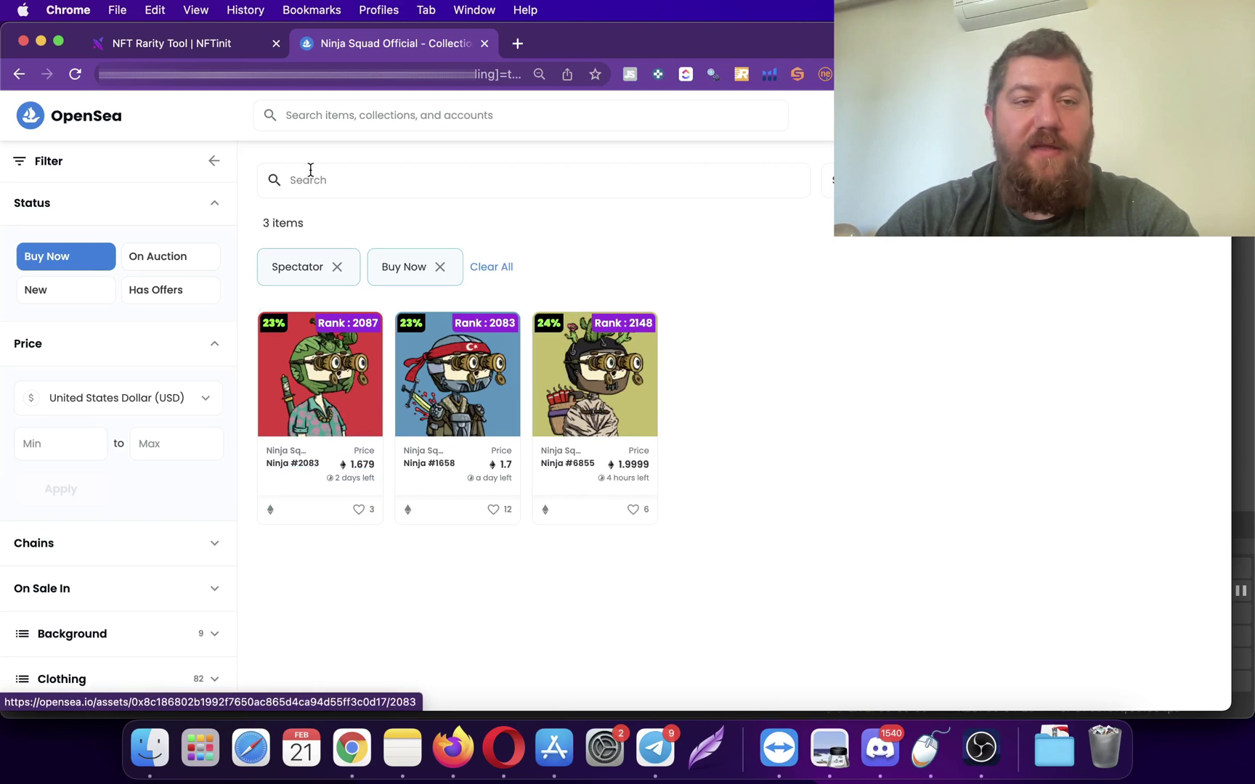
# - In NFTinit, add a second Ninja Squad Official bid row by searching 'nin'
pyautogui.click(224, 43)
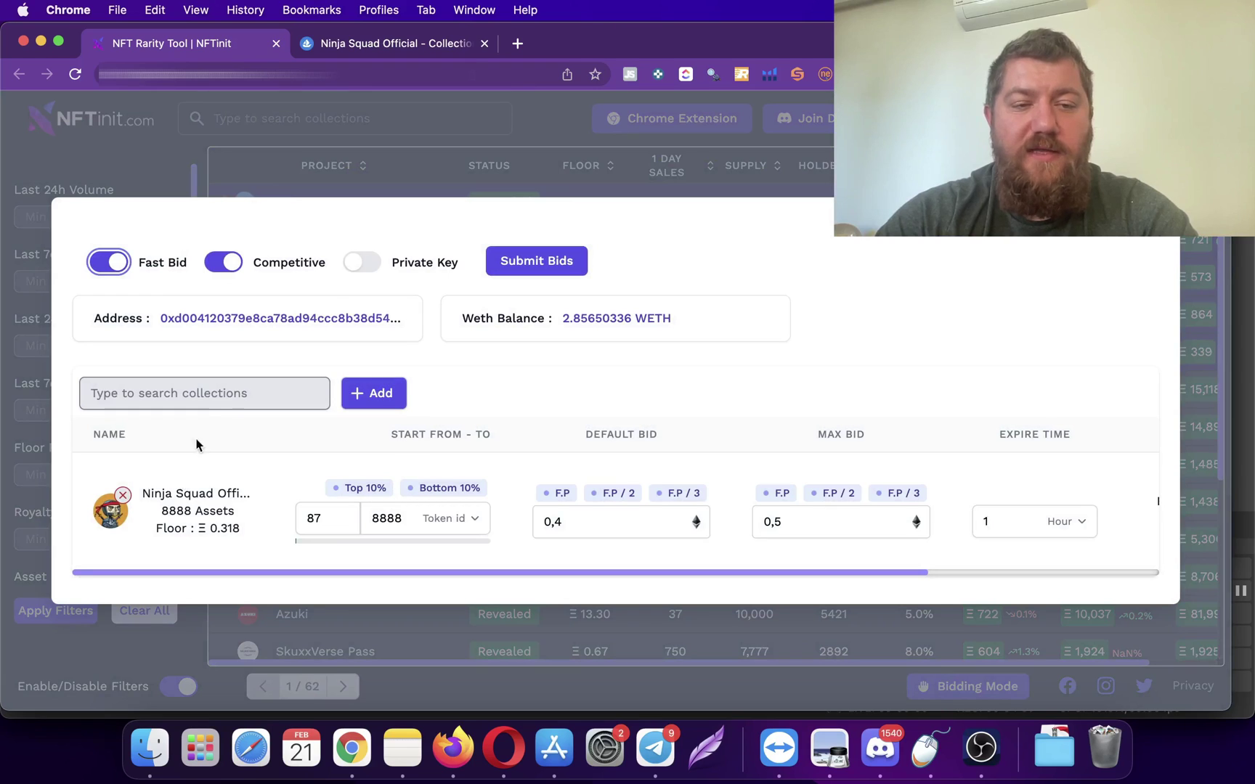
pyautogui.click(214, 404)
pyautogui.write('nin')
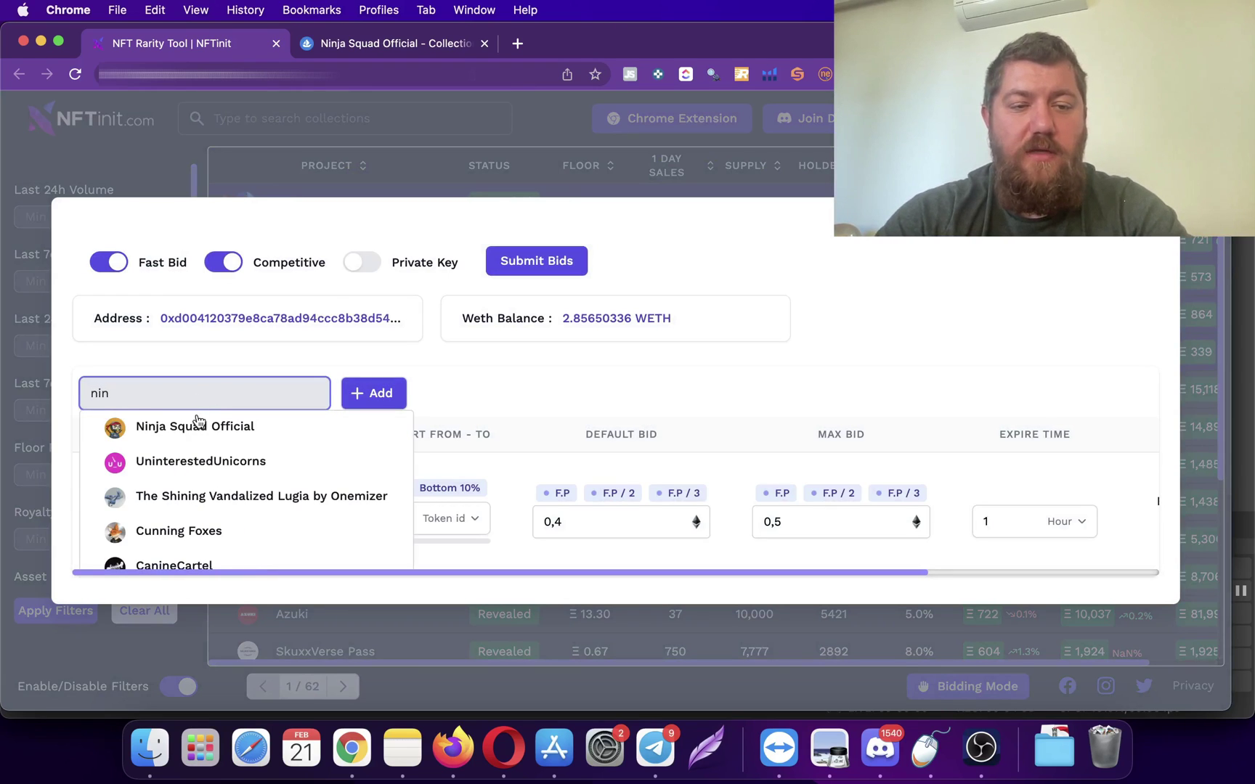
pyautogui.click(198, 424)
pyautogui.click(368, 395)
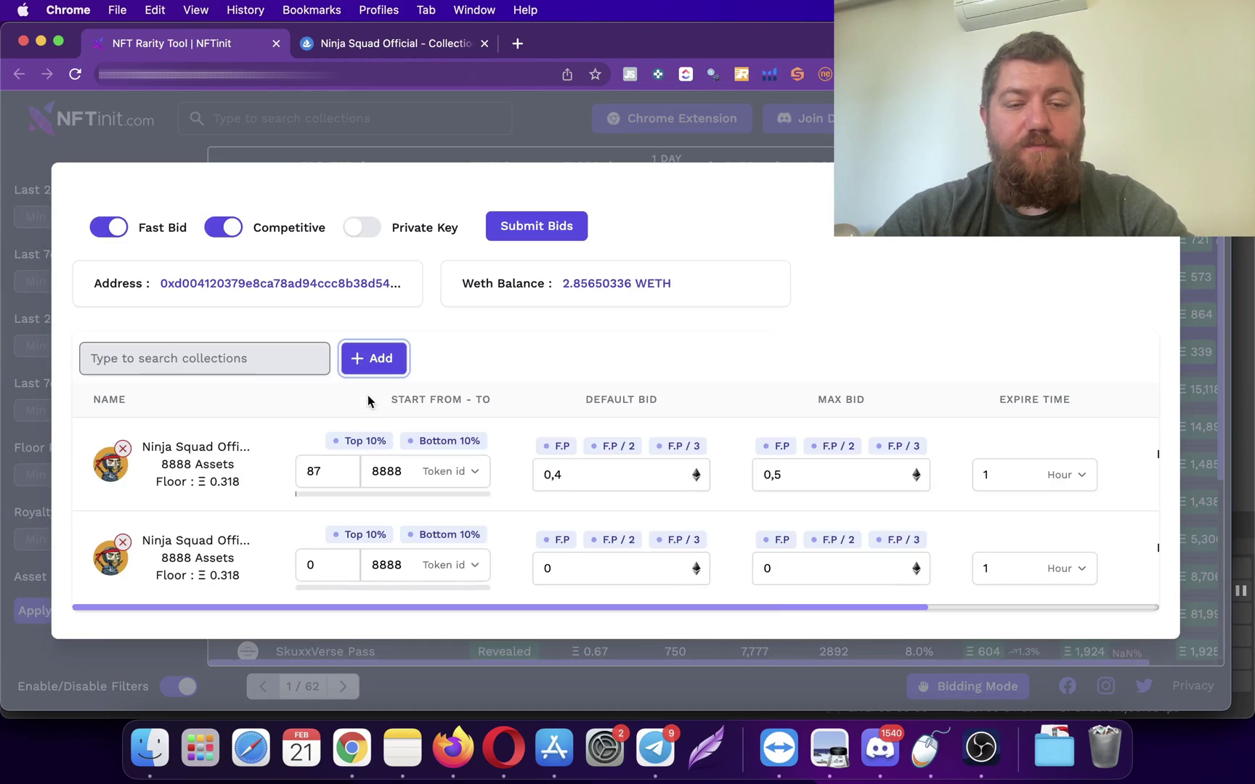
# - Set the second row's default bid to 0.75 and max bid to 0.98
pyautogui.click(562, 567)
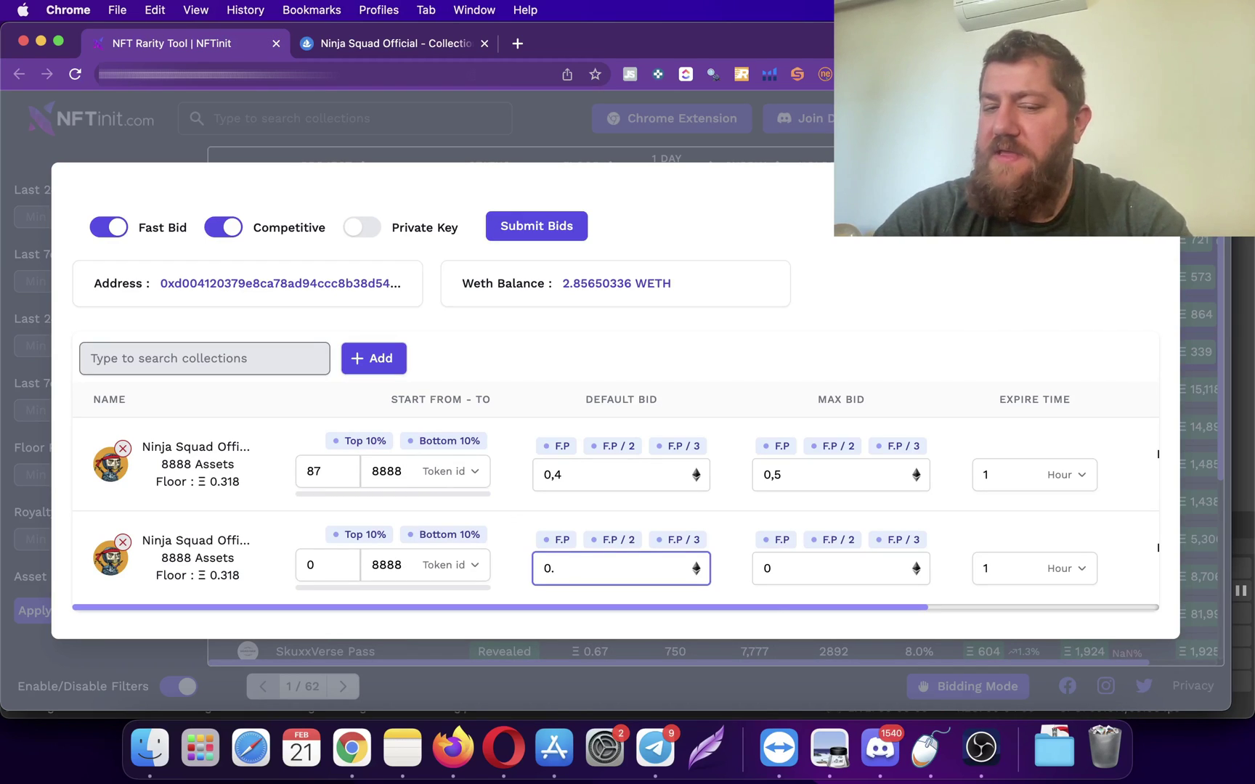
pyautogui.click(802, 574)
pyautogui.press('BackSpace')
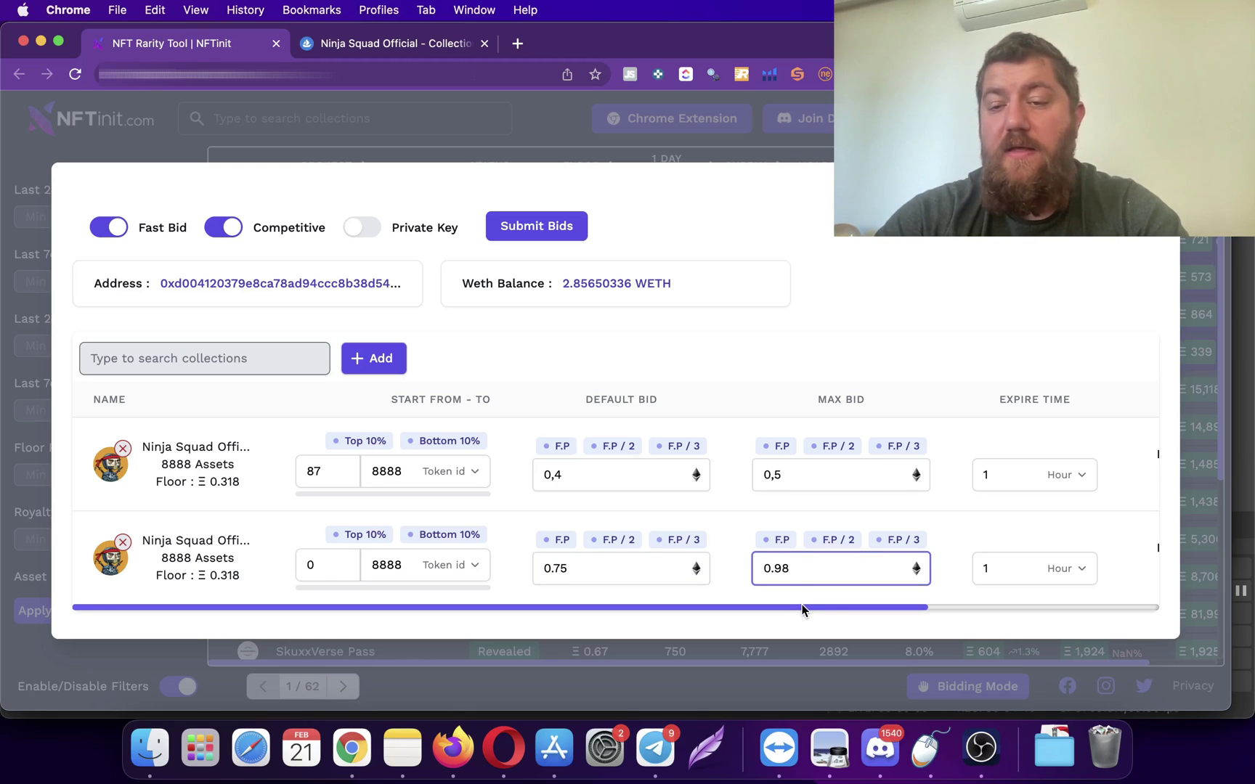
pyautogui.moveTo(802, 605); pyautogui.dragTo(1021, 622)
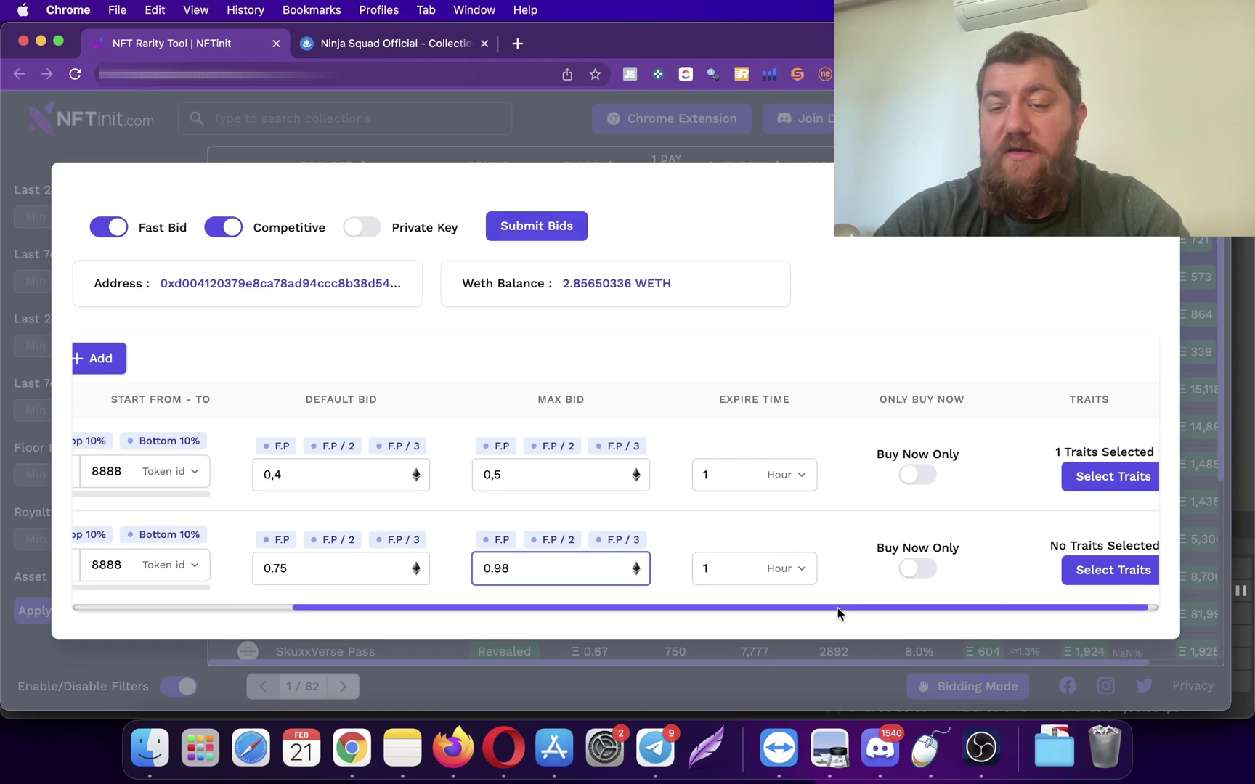
# - Limit the second Ninja Squad Official row to the Face : Spectator trait
pyautogui.moveTo(838, 608); pyautogui.dragTo(933, 604)
pyautogui.click(1098, 571)
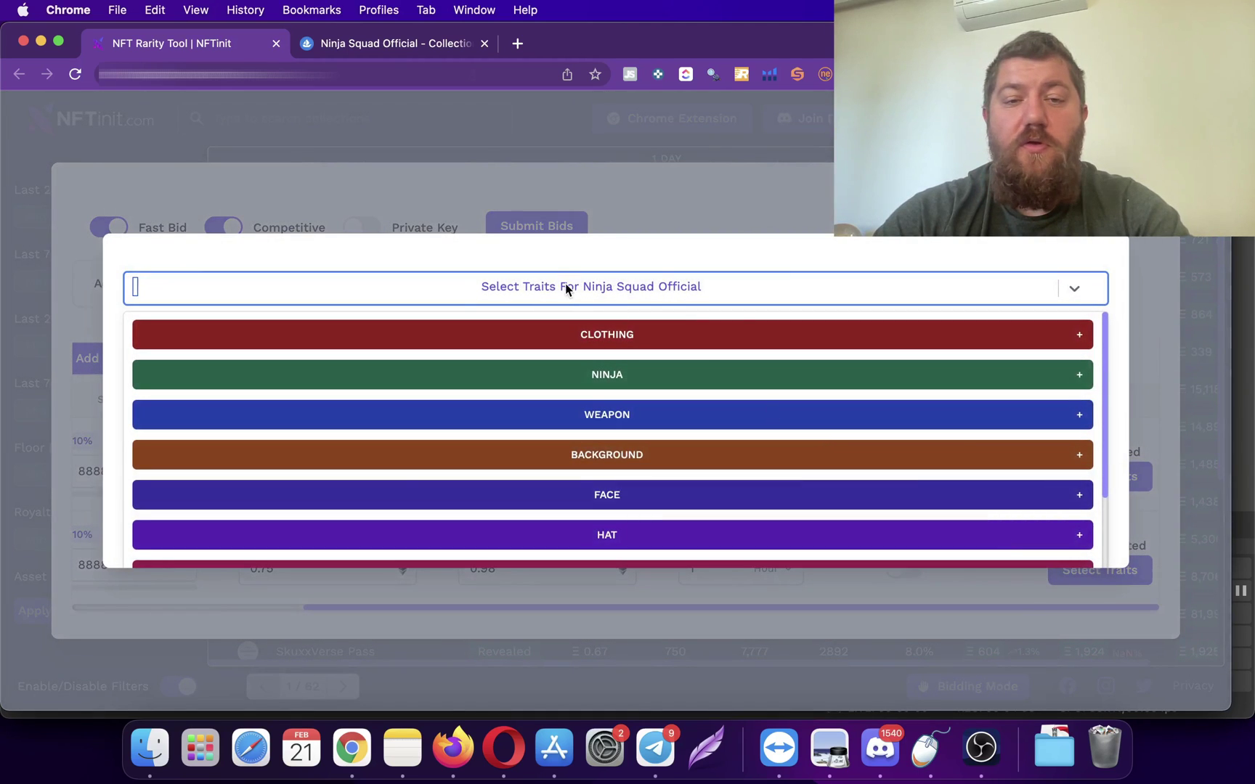
pyautogui.scroll(-2, 653, 464)
pyautogui.click(656, 463)
pyautogui.scroll(-5, 653, 472)
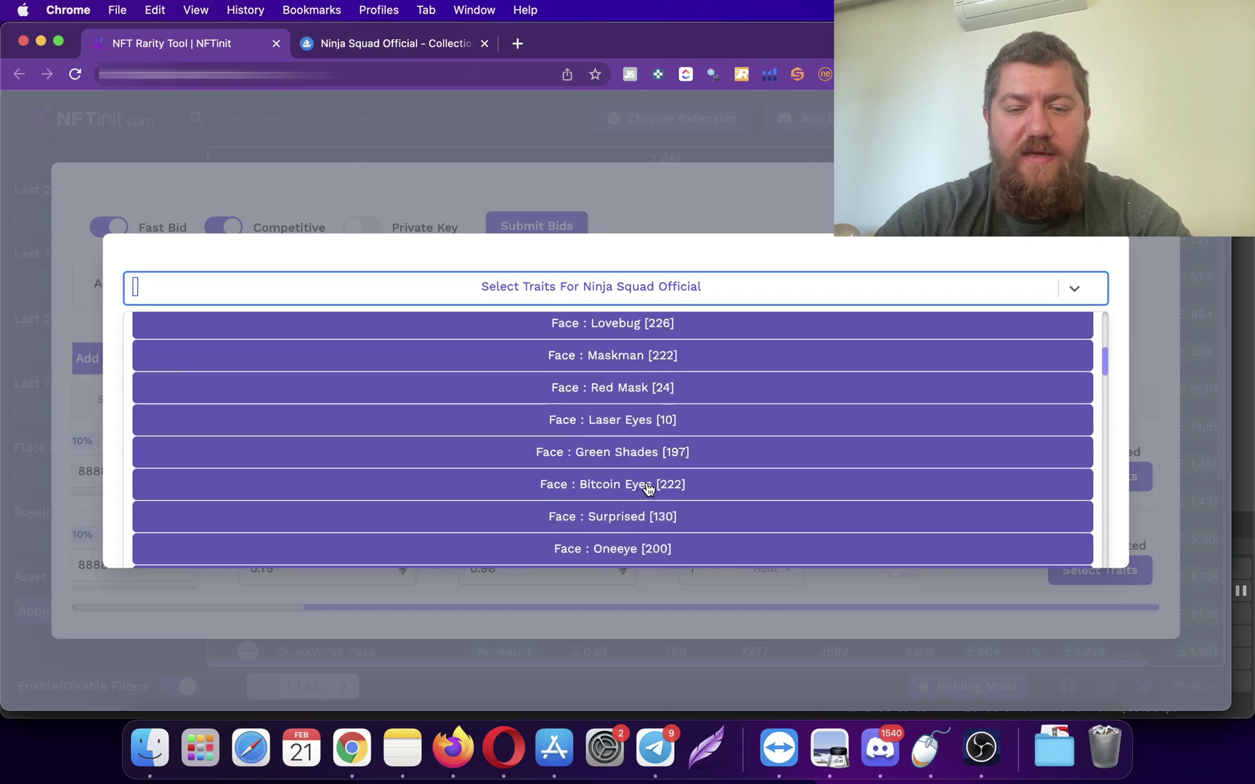
pyautogui.scroll(-8, 648, 488)
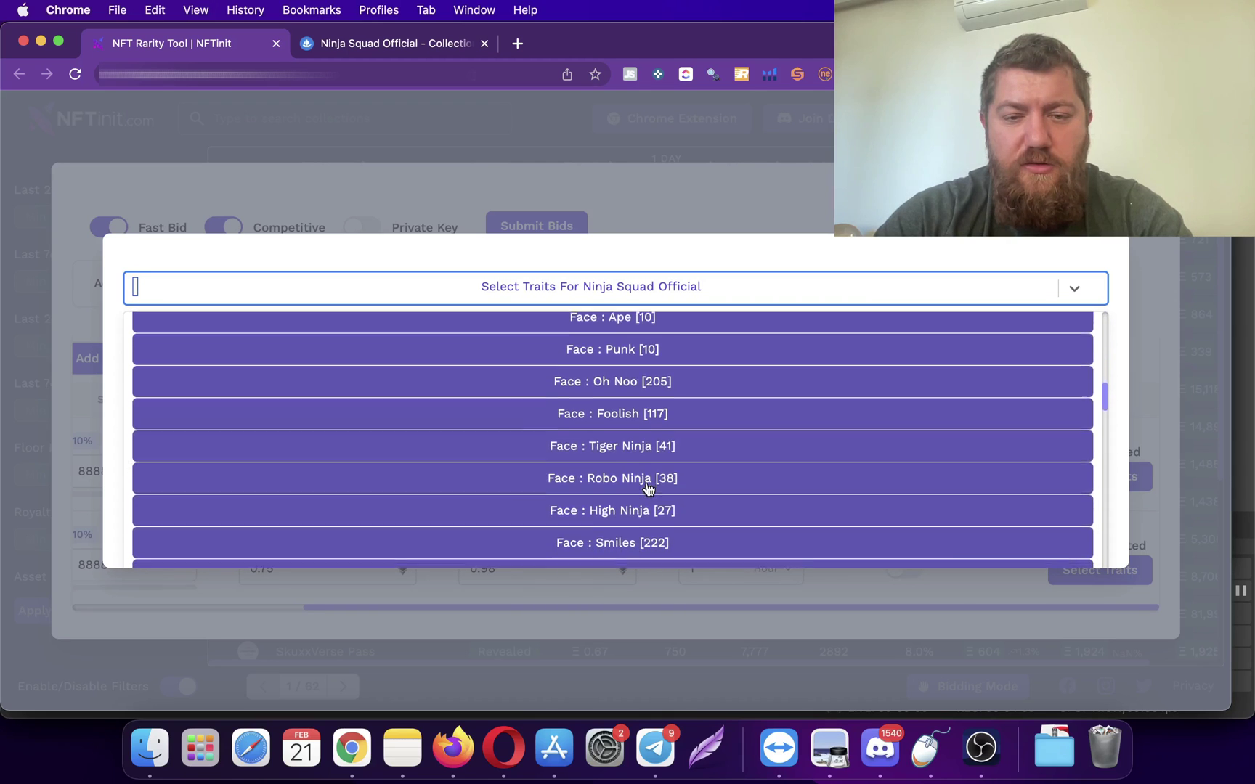
pyautogui.scroll(-5, 648, 489)
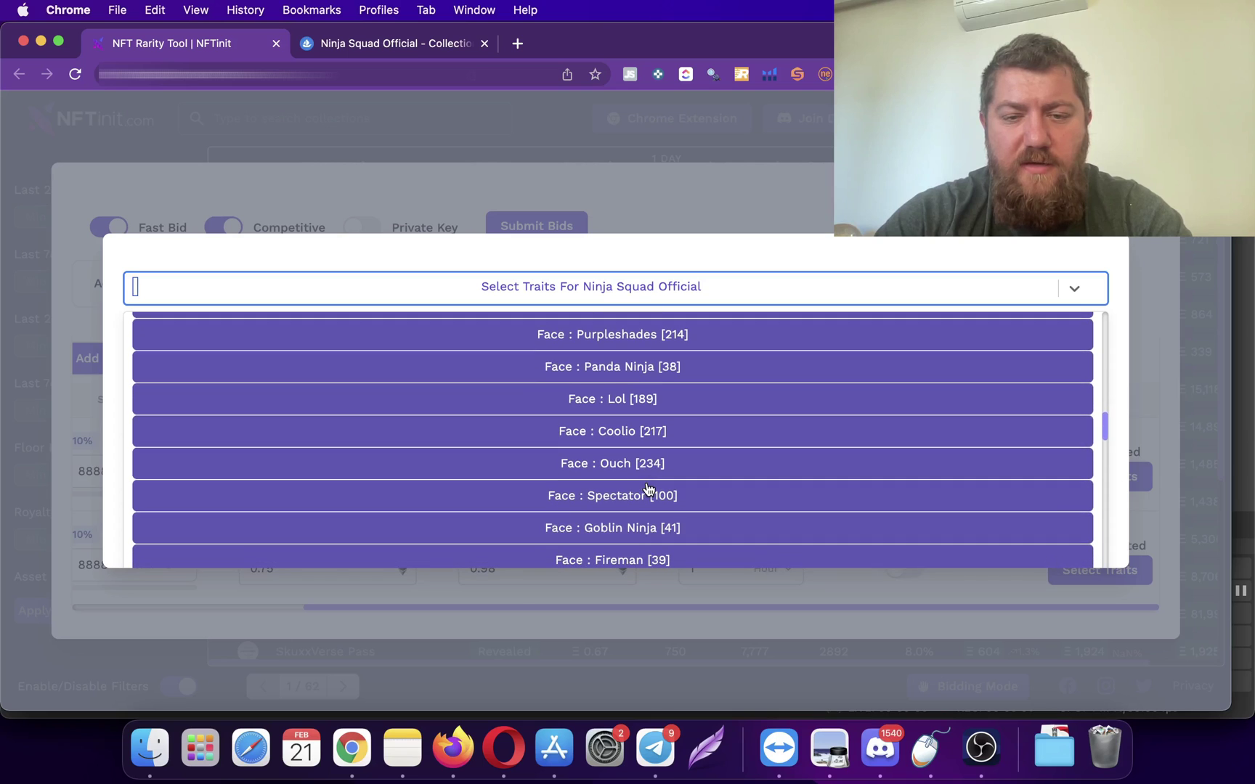
pyautogui.click(629, 502)
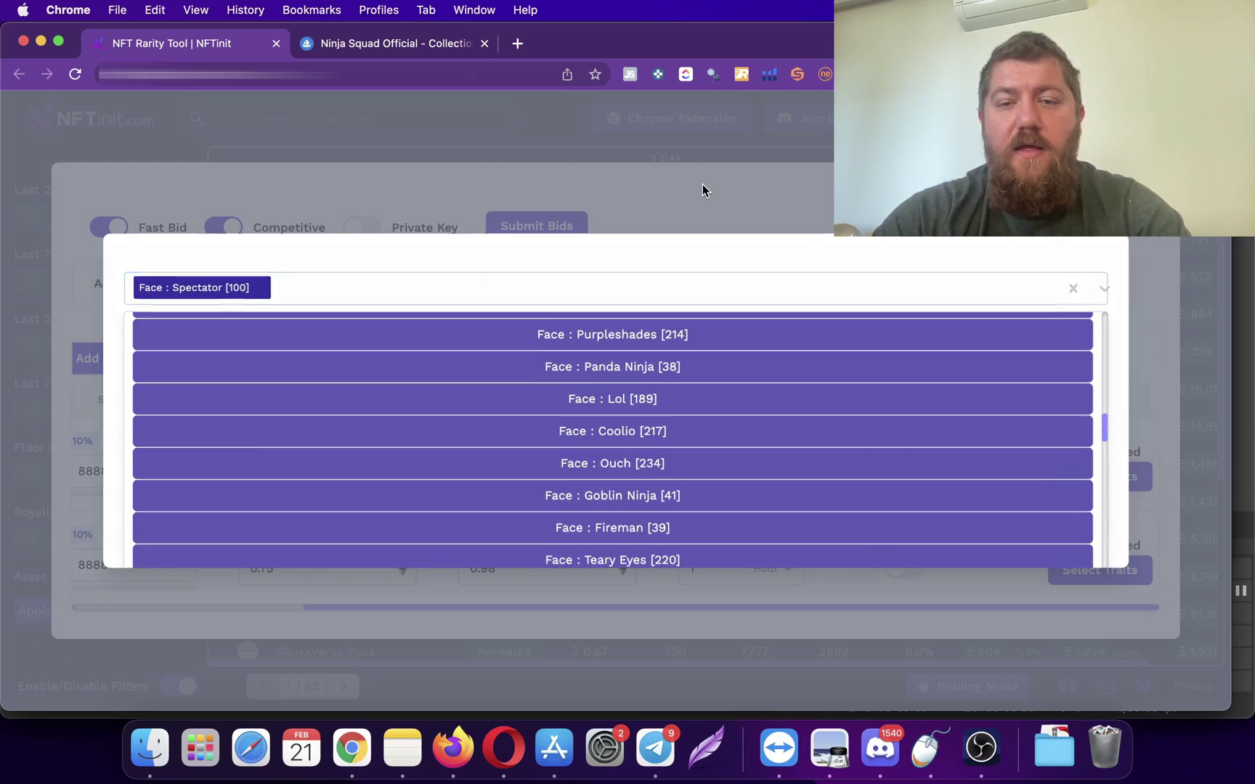
# - Close the trait popup and cancel the MetaMask signature request
pyautogui.click(702, 183)
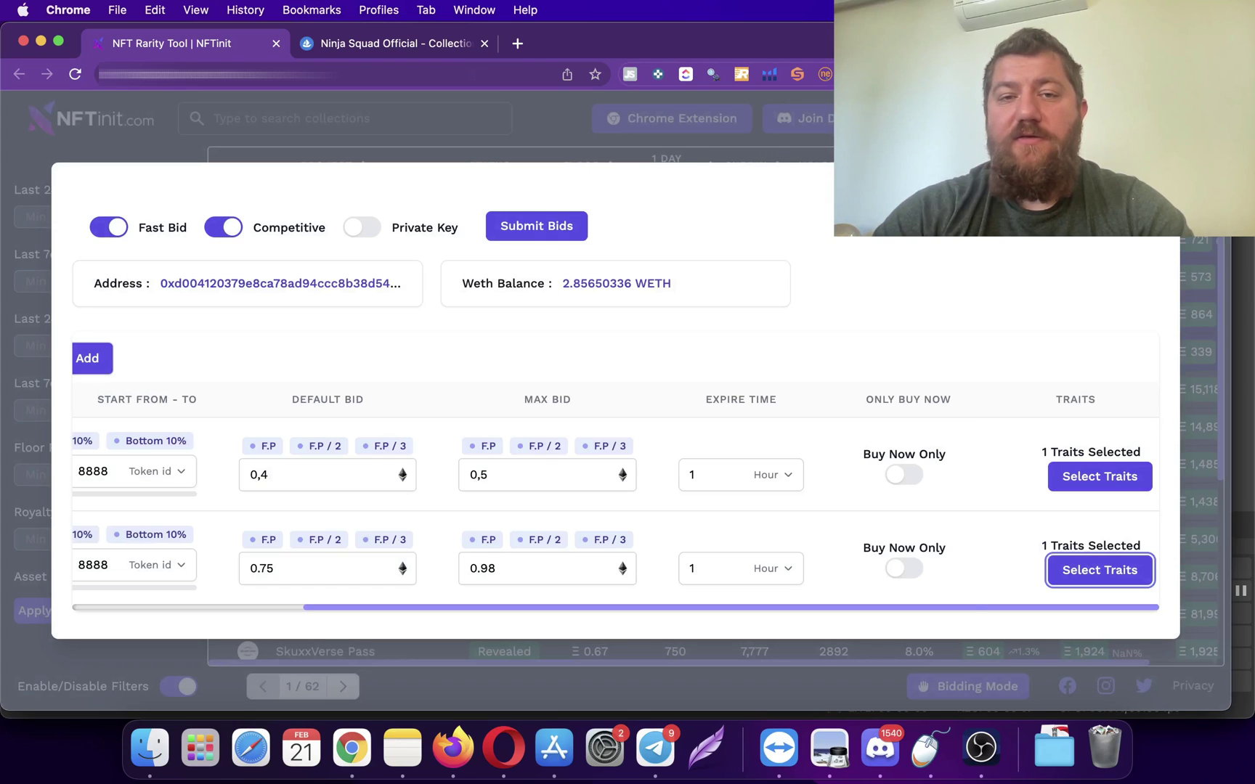
pyautogui.click(771, 586)
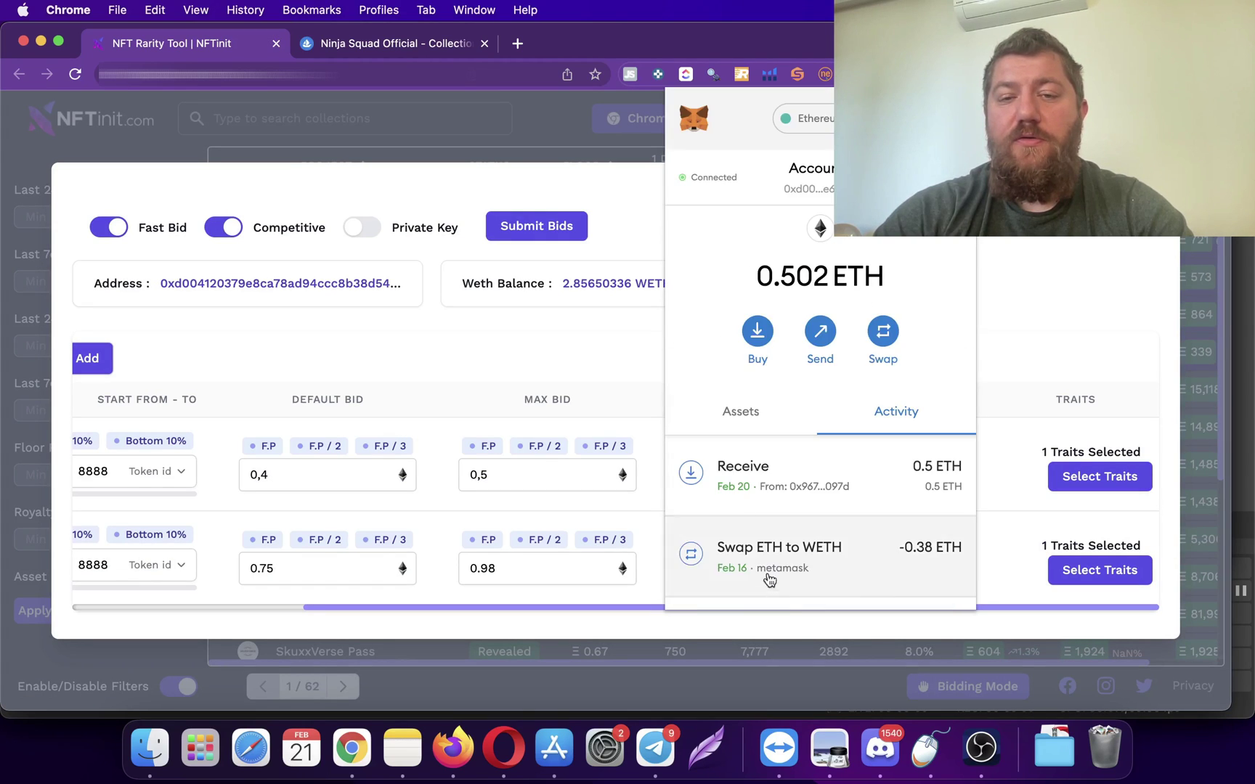
pyautogui.click(608, 188)
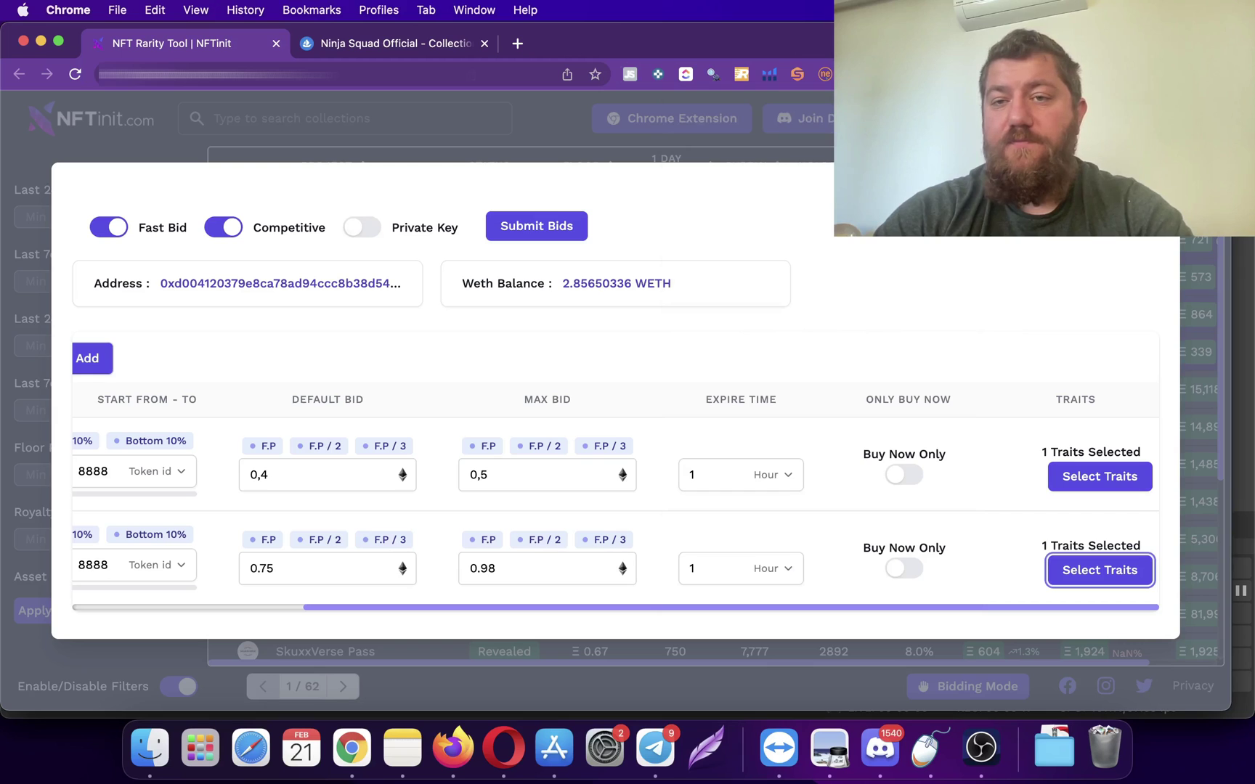
# - Turn on Private Key bidding in NFTinit and go to MetaMask's account details
pyautogui.click(367, 240)
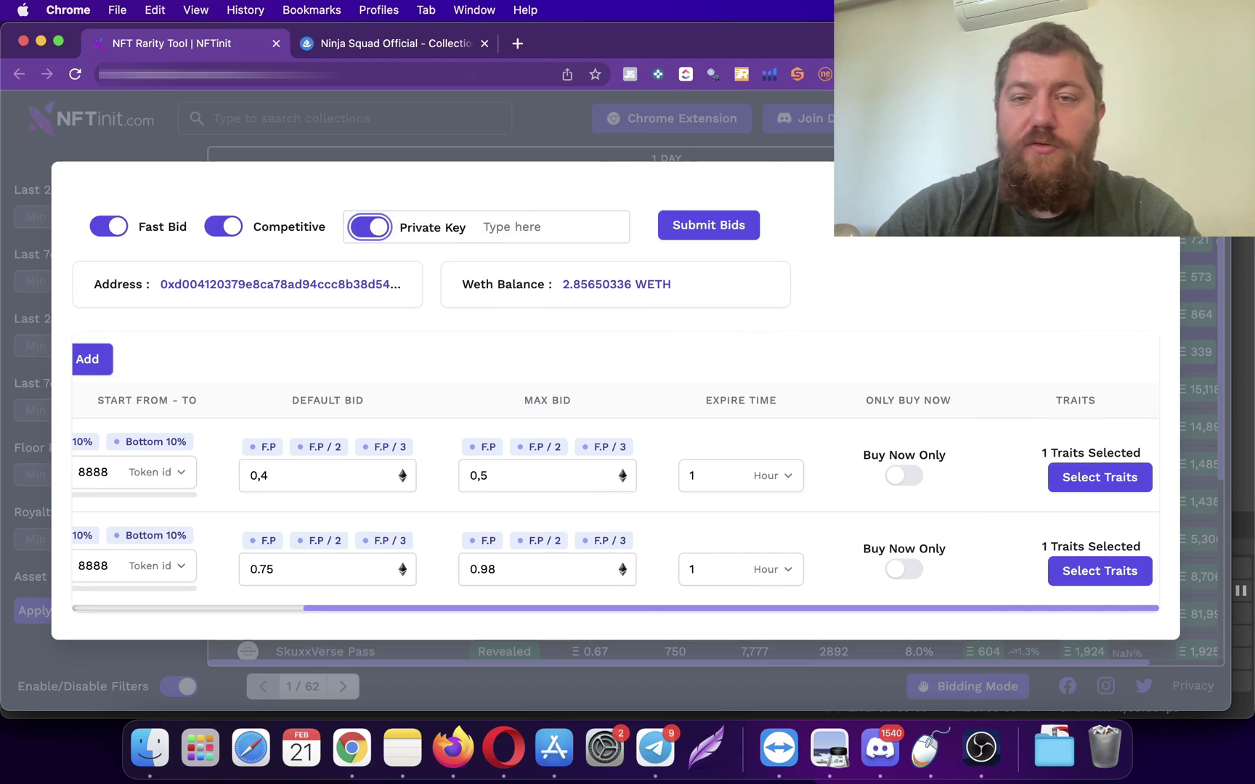
pyautogui.click(963, 74)
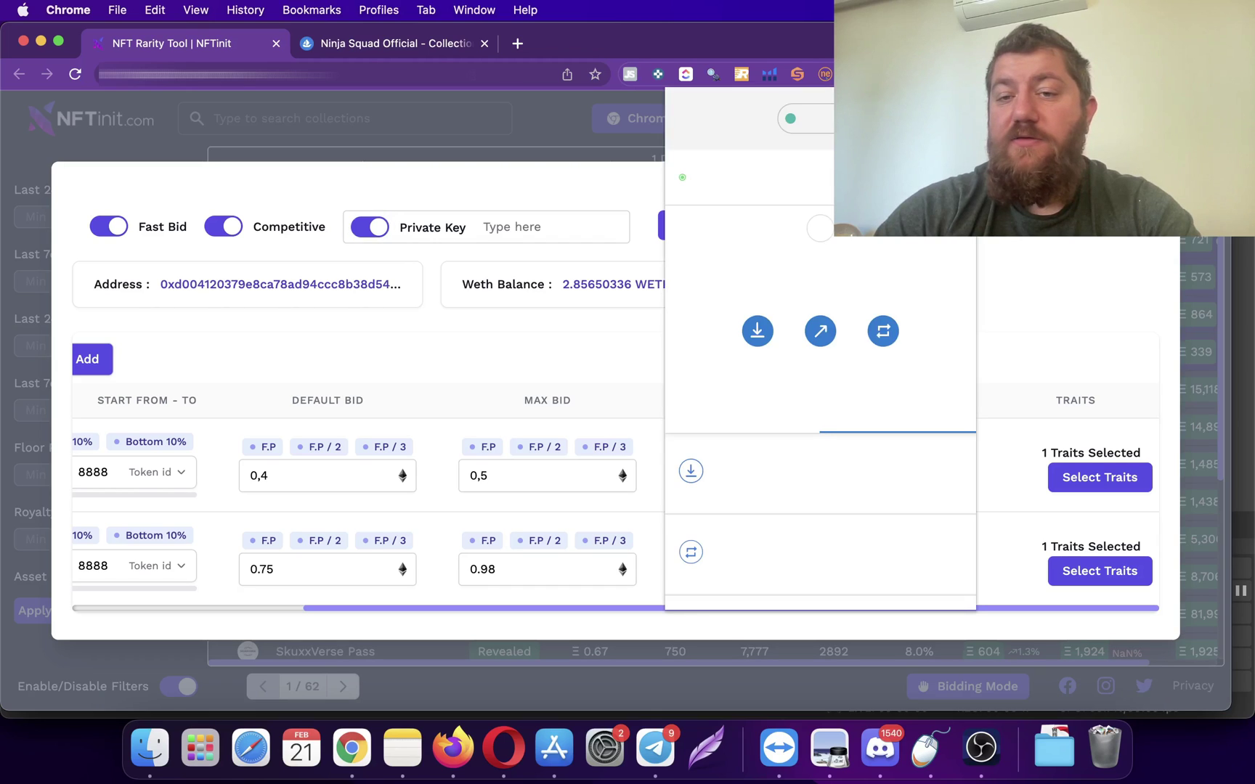
pyautogui.click(958, 178)
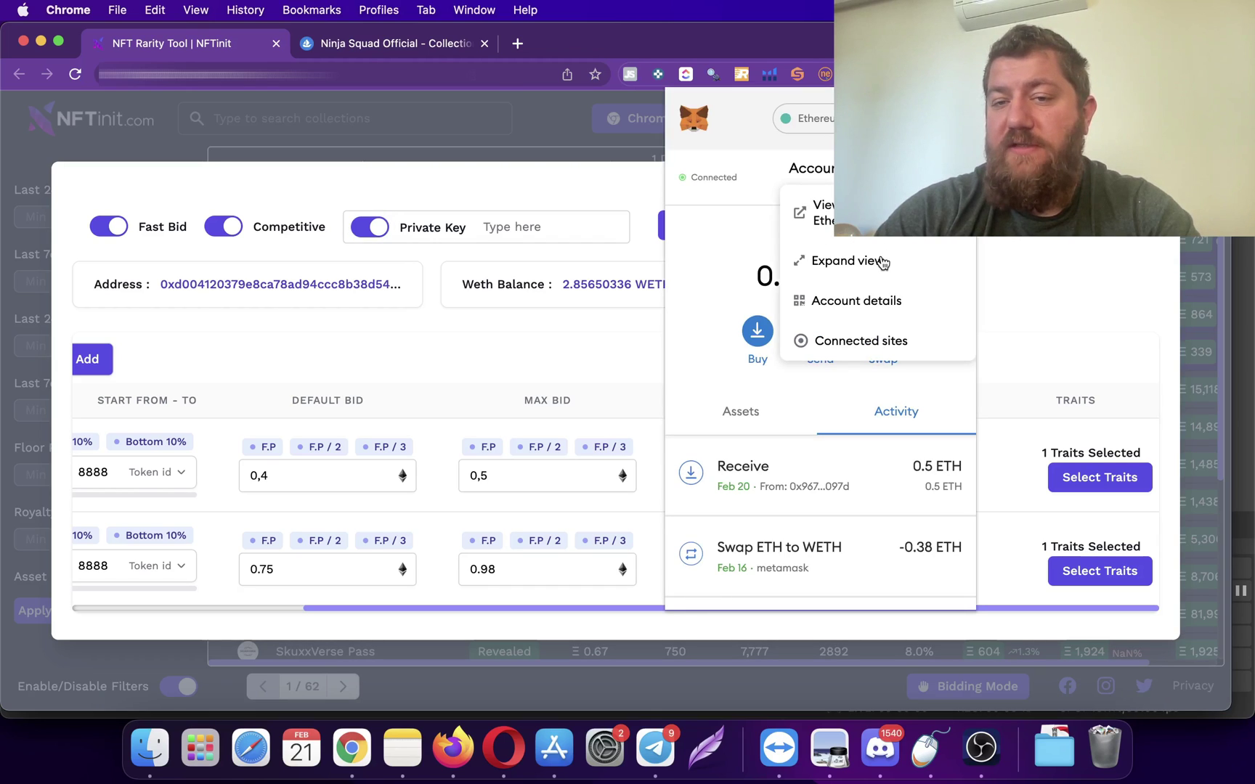
pyautogui.click(875, 301)
# - Export the account's private key from MetaMask by confirming with the wallet password
pyautogui.click(804, 483)
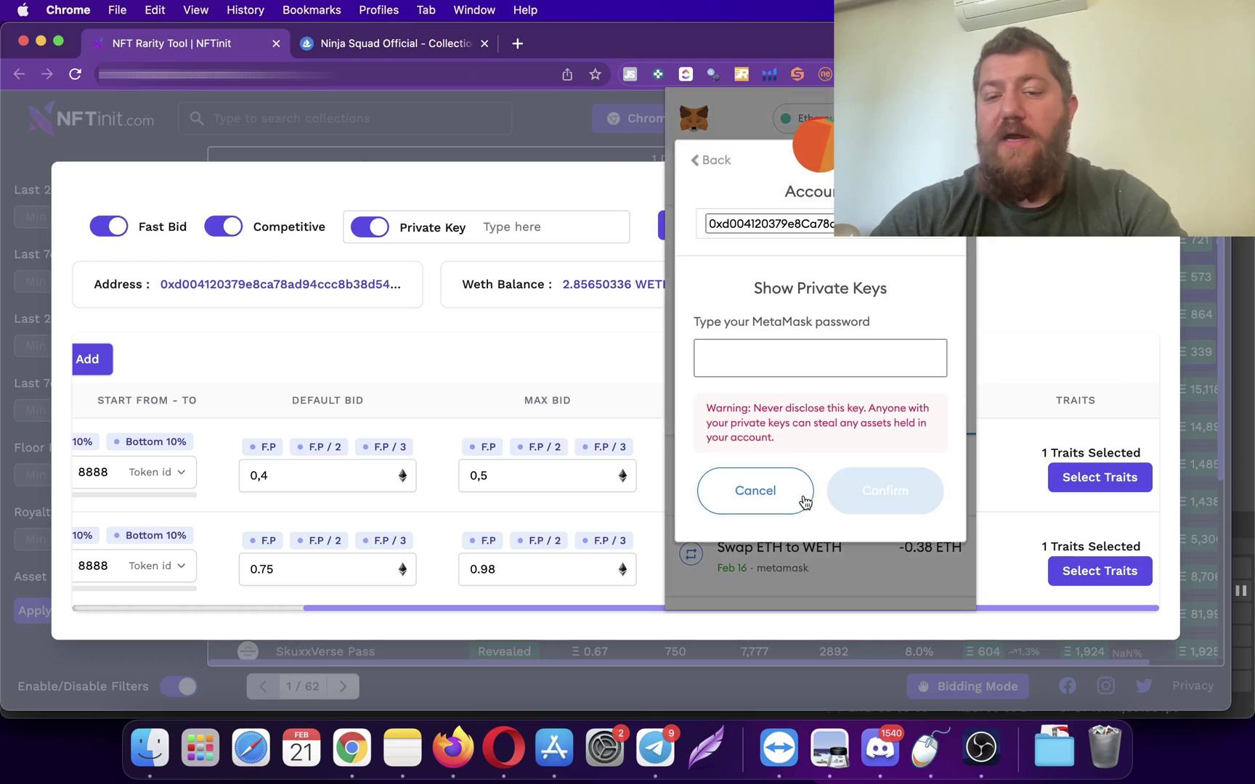
pyautogui.click(812, 359)
pyautogui.write('***')
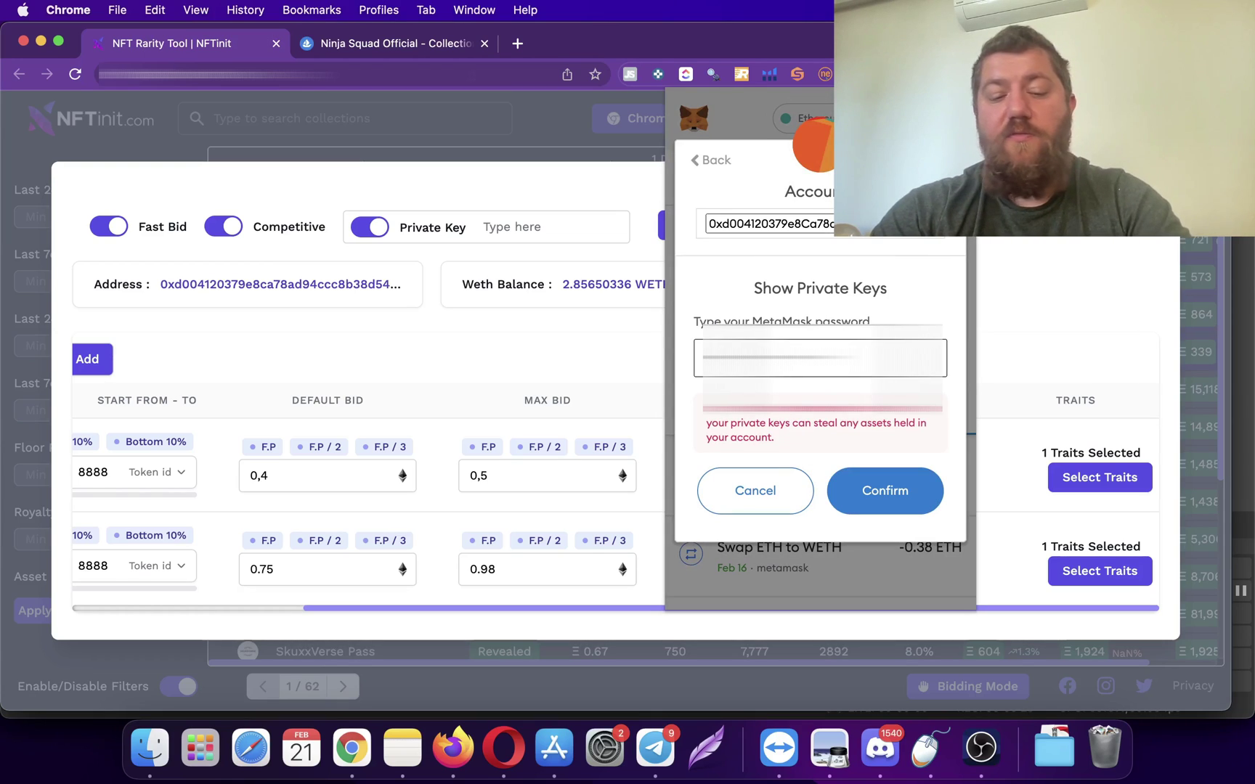
pyautogui.click(869, 489)
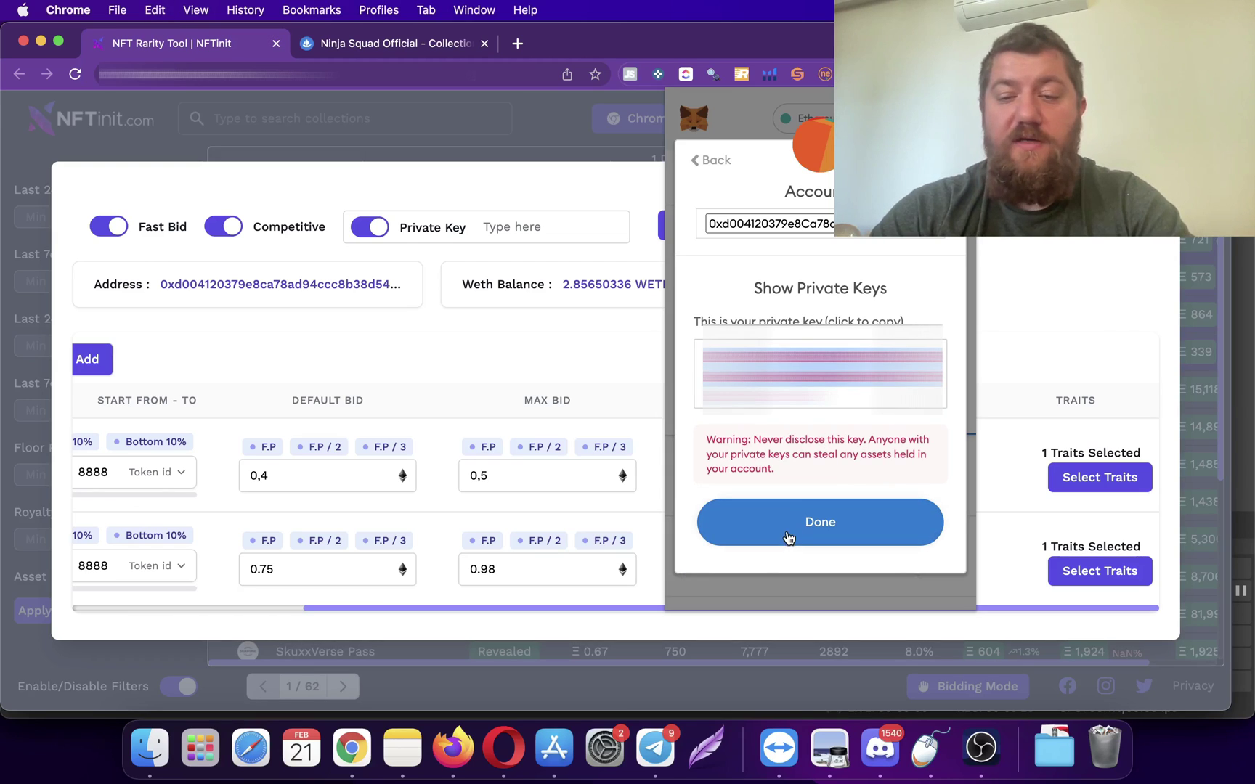
pyautogui.click(591, 359)
# - Paste the private key into NFTinit's Private Key field and submit the bids
pyautogui.click(534, 226)
pyautogui.press('super+v')
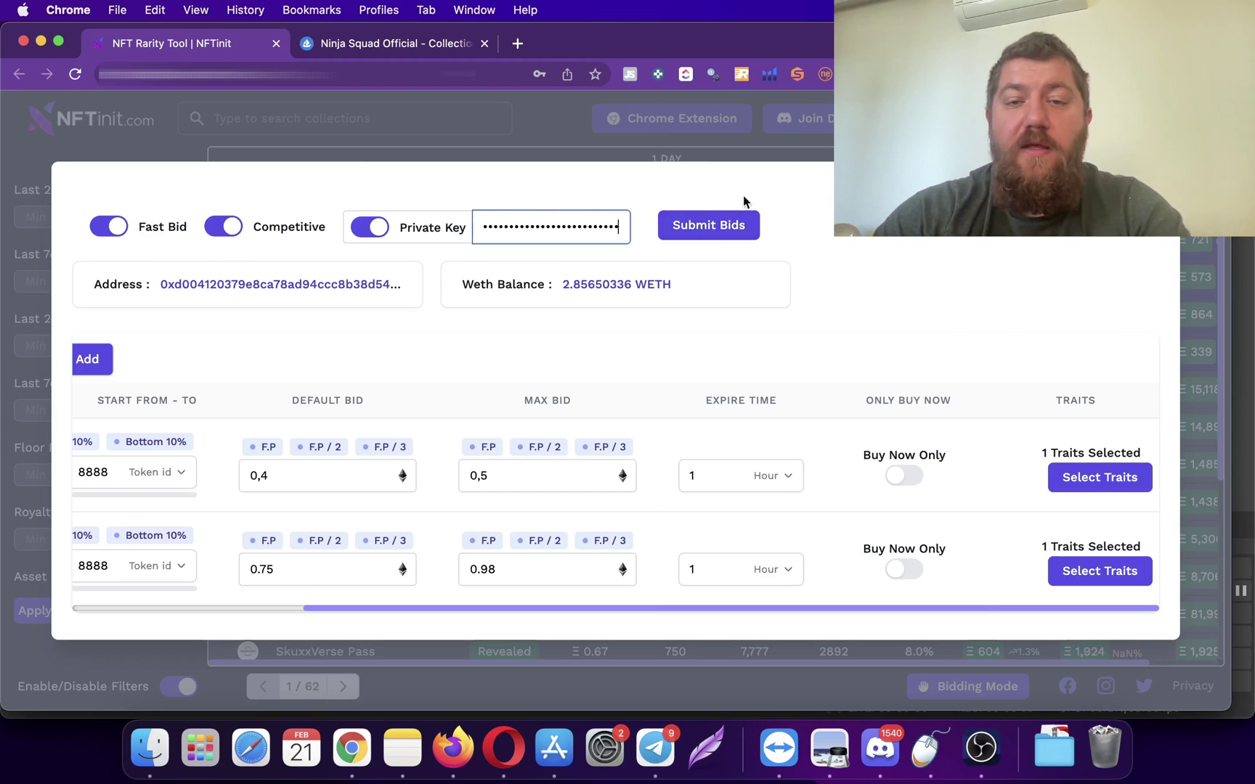
pyautogui.click(721, 222)
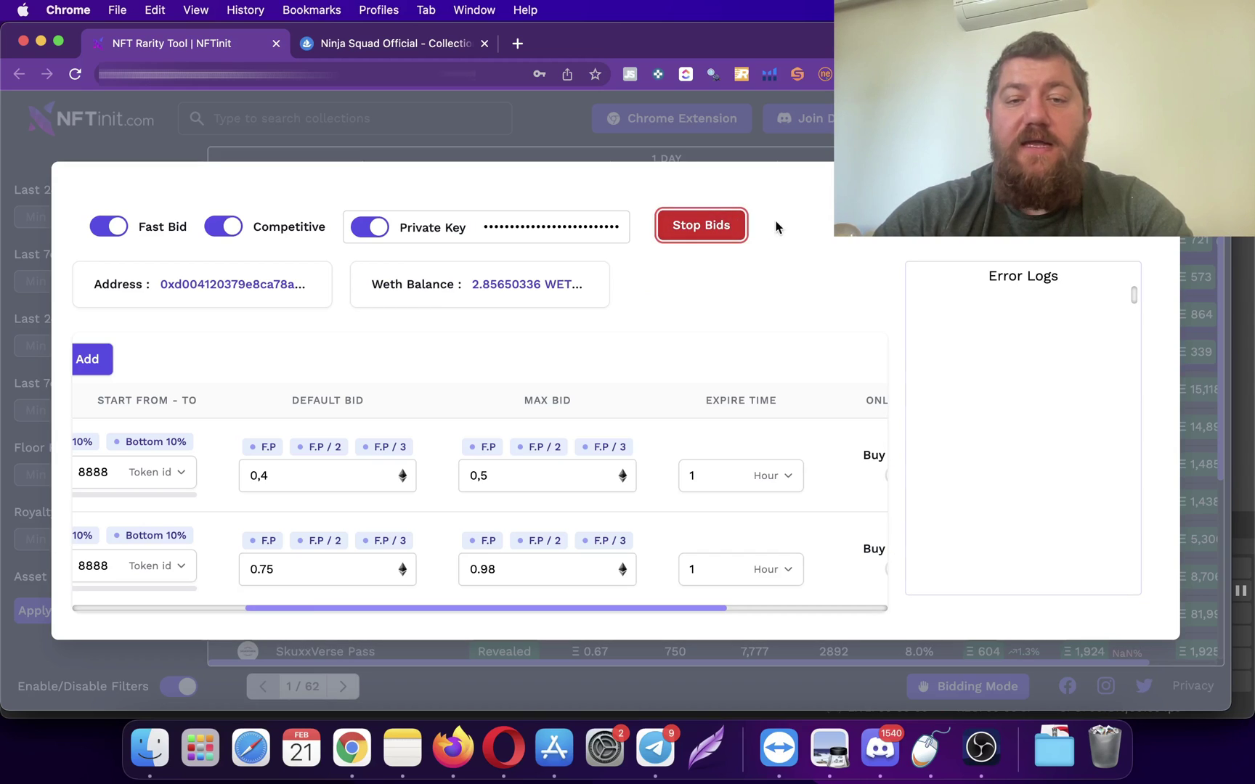
# - Go to the OpenSea profile page and scroll through its offer activity
pyautogui.click(427, 45)
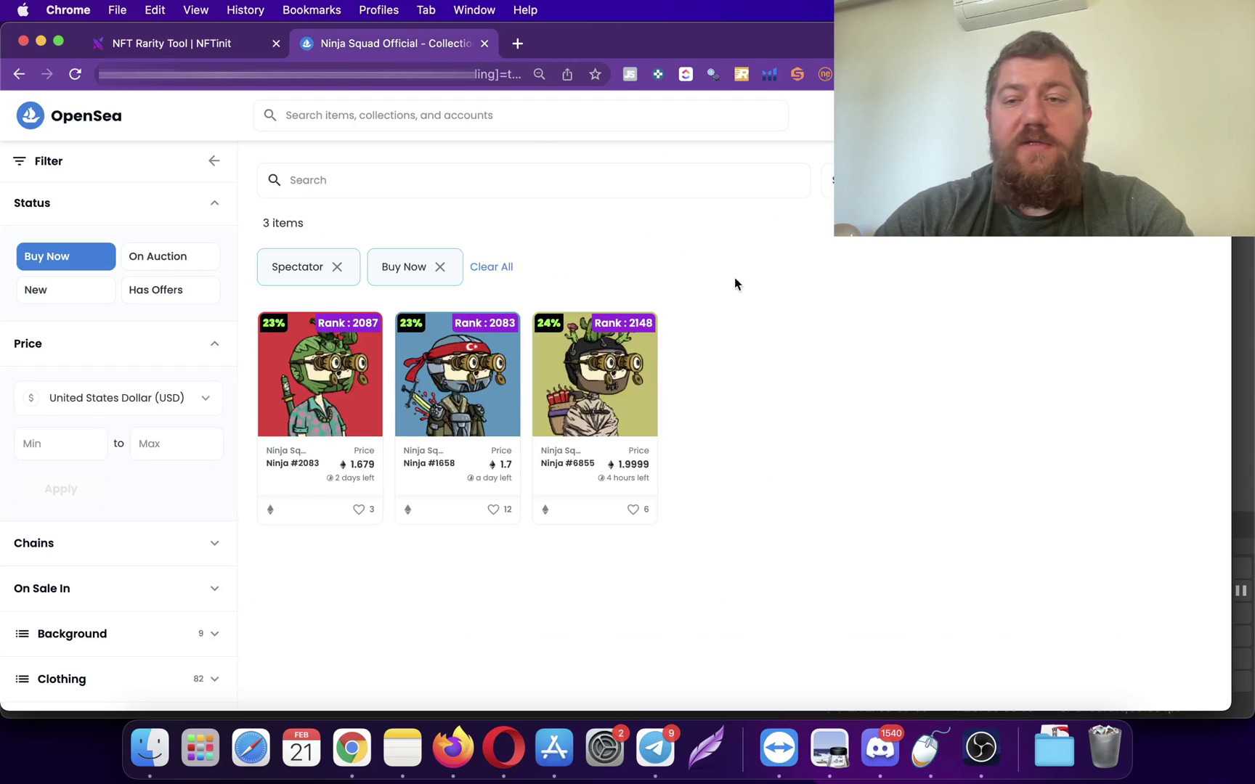
pyautogui.moveTo(1153, 115)
pyautogui.click(1053, 160)
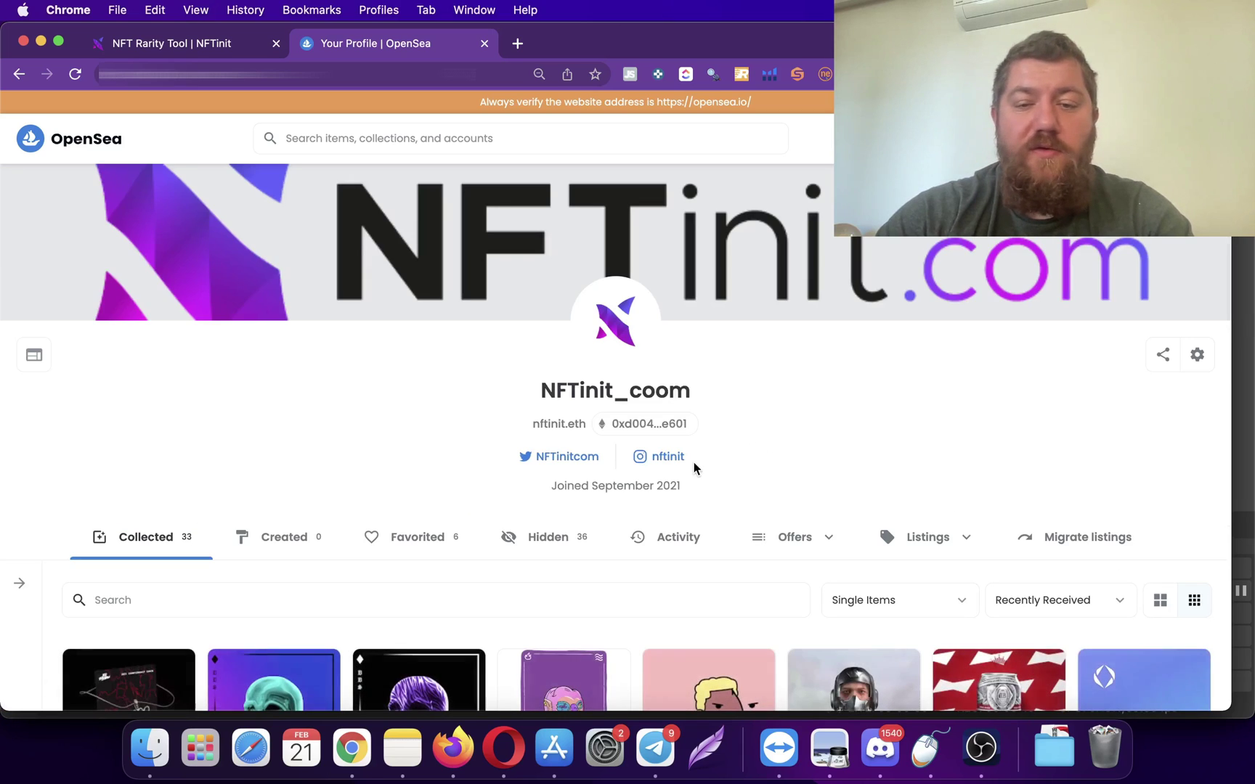
pyautogui.scroll(-2, 751, 494)
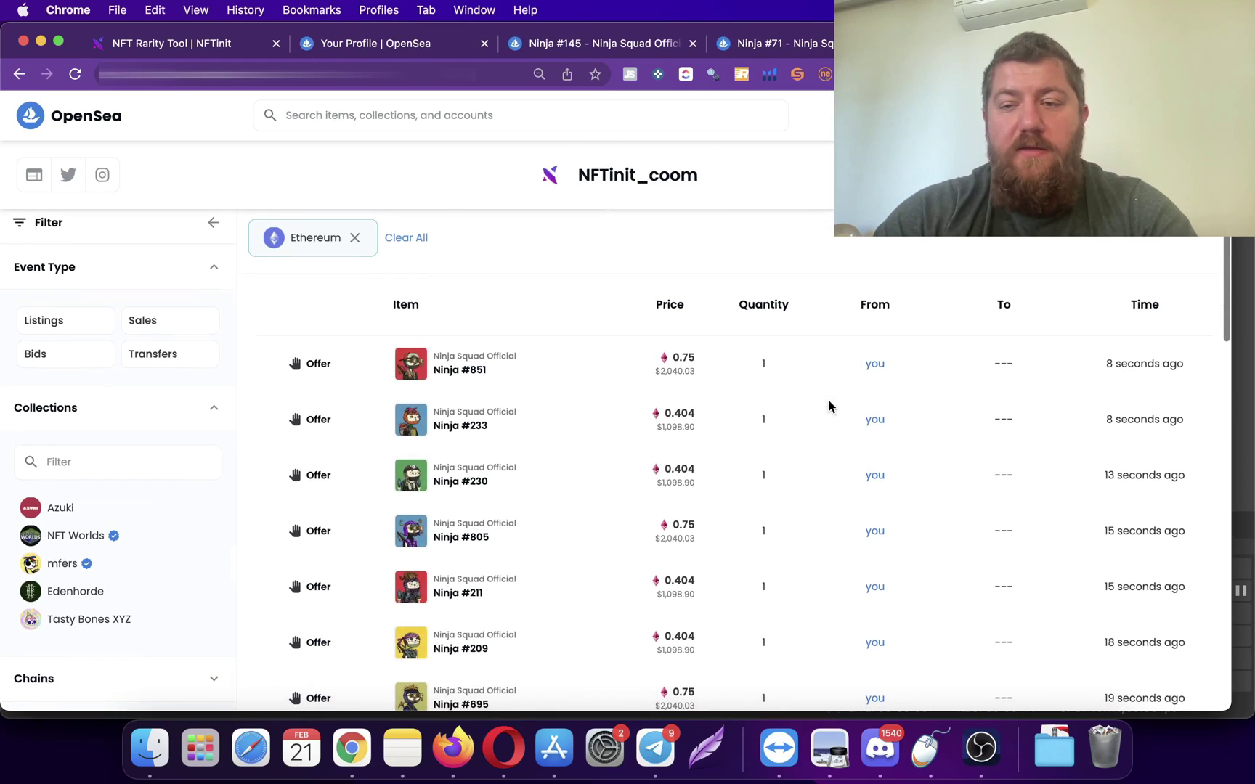
pyautogui.scroll(-1, 829, 407)
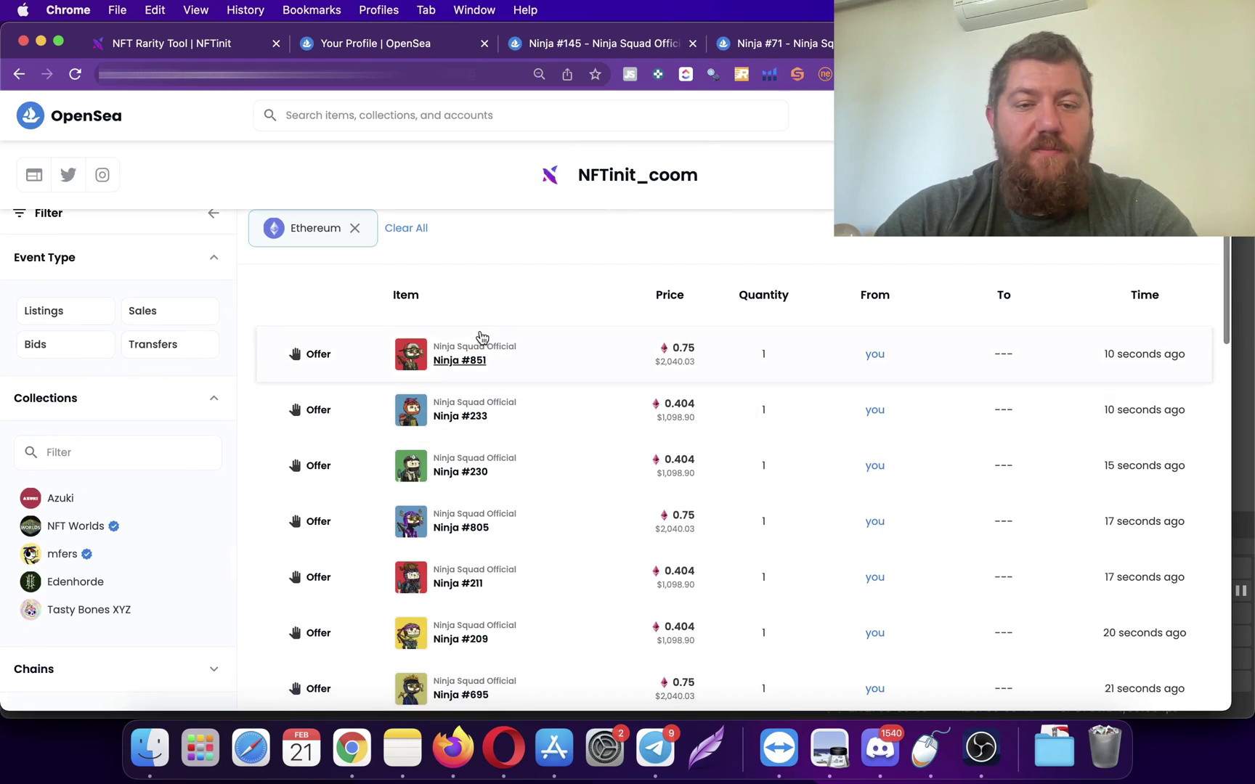
# - Open Ninja #851 in a new tab and confirm its 0.75 WETH offer and Spectator trait
pyautogui.keyDown('super'); pyautogui.click(449, 364); pyautogui.keyUp('super')
pyautogui.hotkey('ctrl', 'Tab')
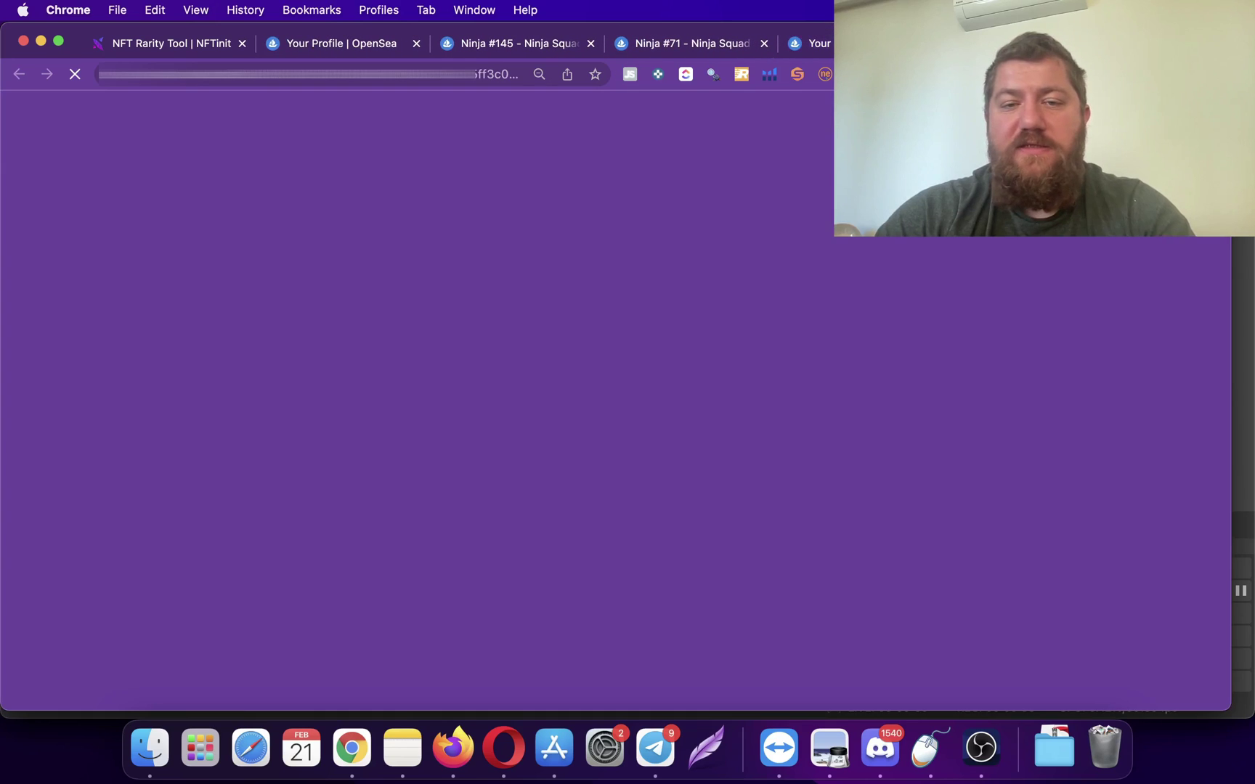
pyautogui.scroll(-3, 404, 465)
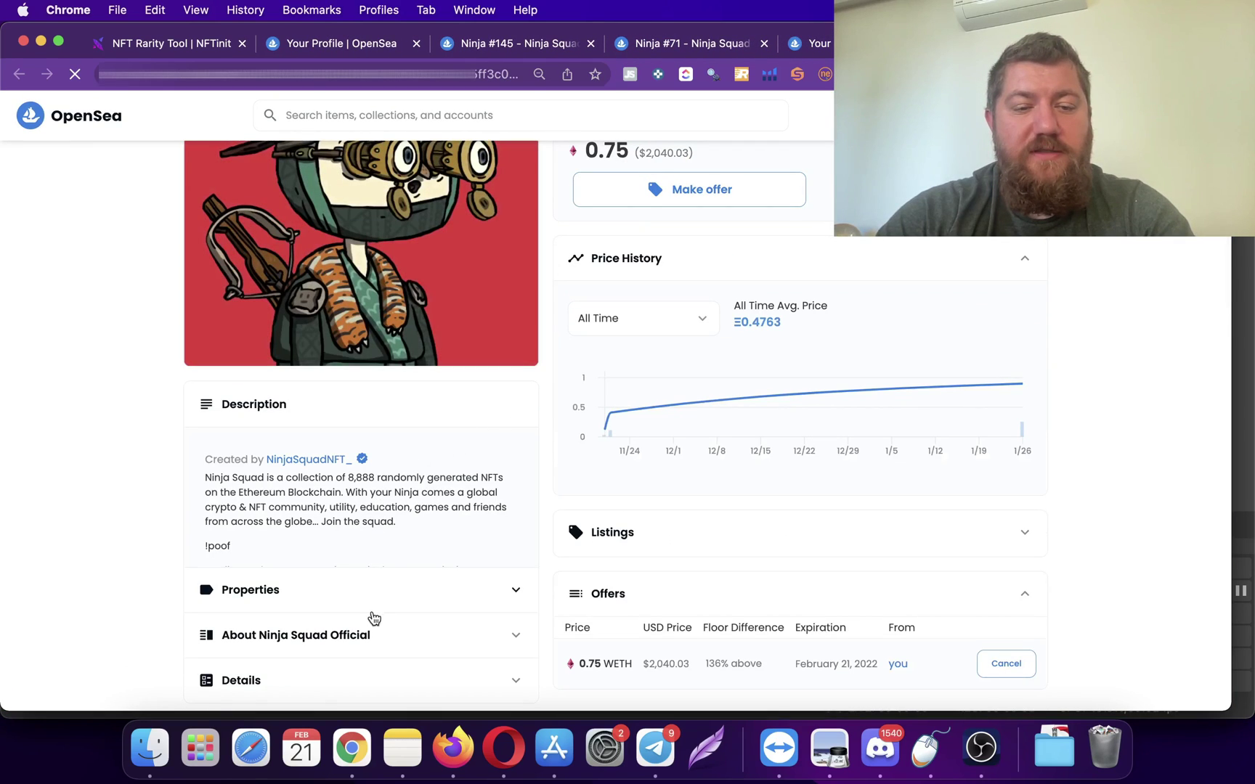
pyautogui.click(373, 596)
pyautogui.scroll(-3, 372, 597)
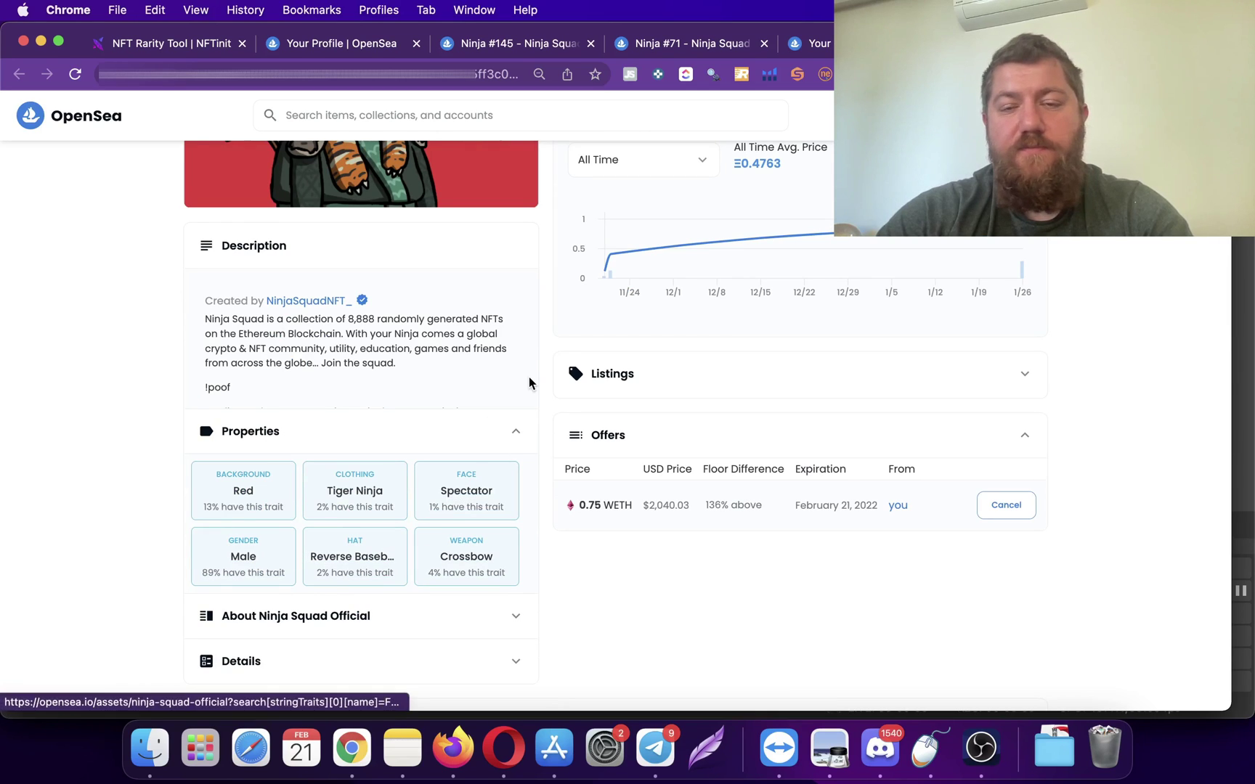
pyautogui.scroll(3, 529, 379)
pyautogui.scroll(3, 529, 382)
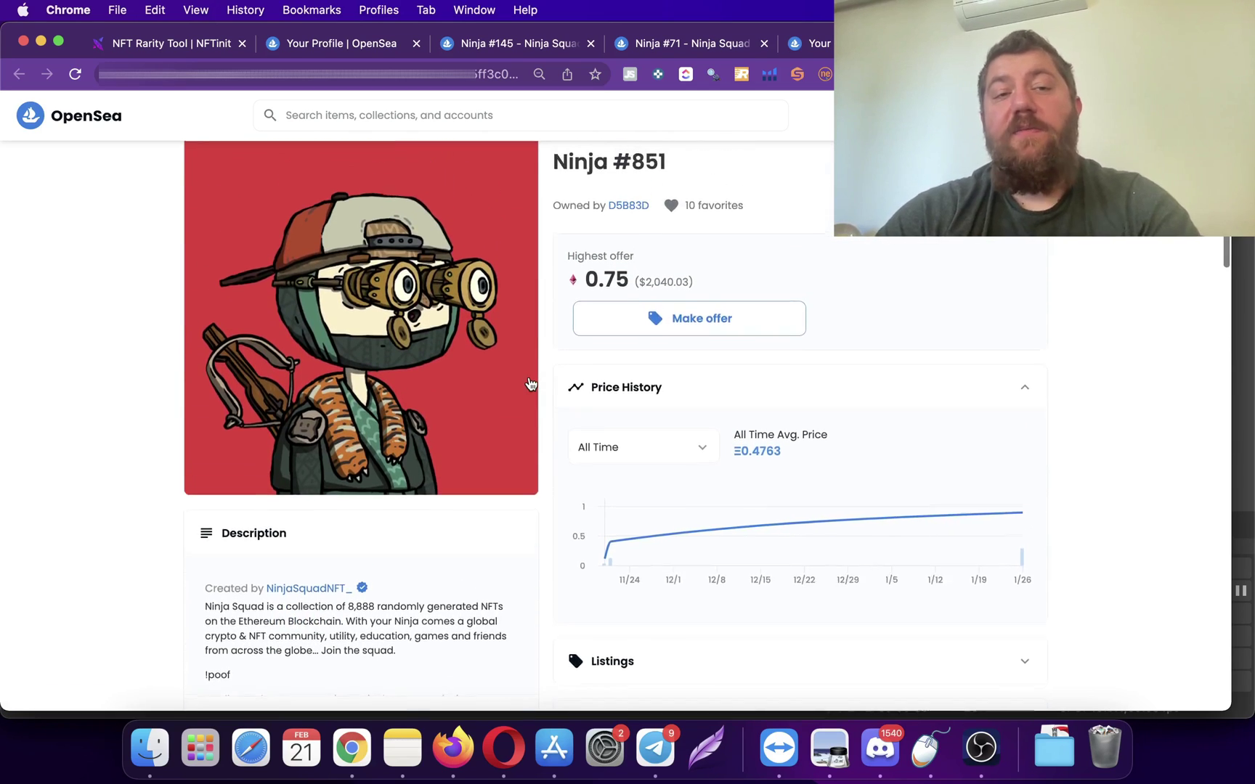
pyautogui.click(168, 49)
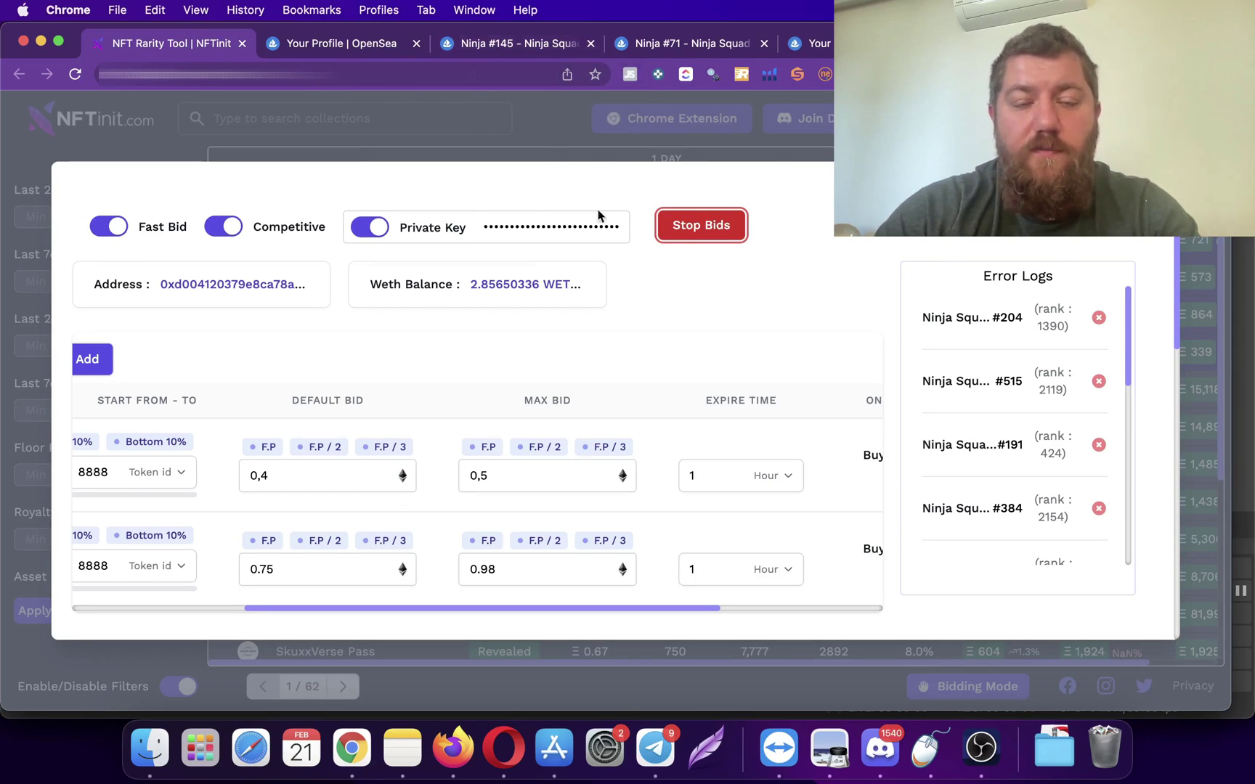
pyautogui.hscroll(5, 728, 499)
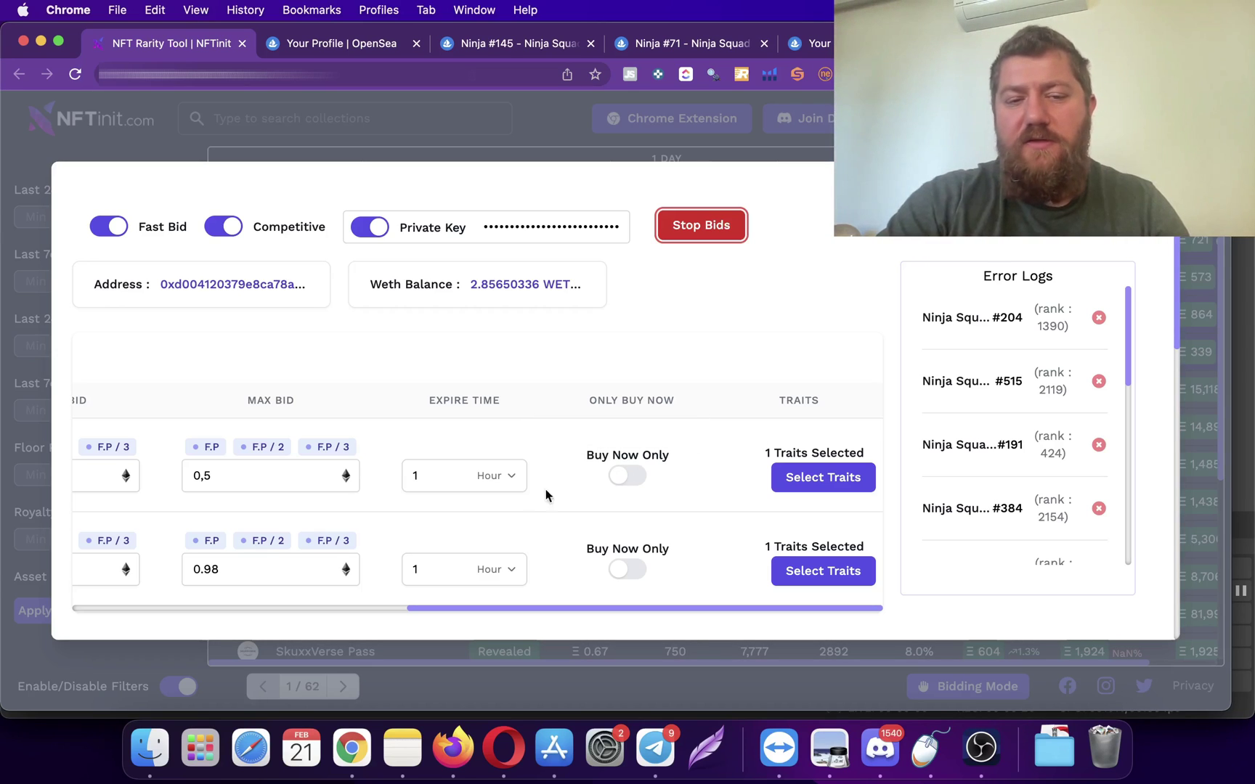
pyautogui.hscroll(-5, 479, 495)
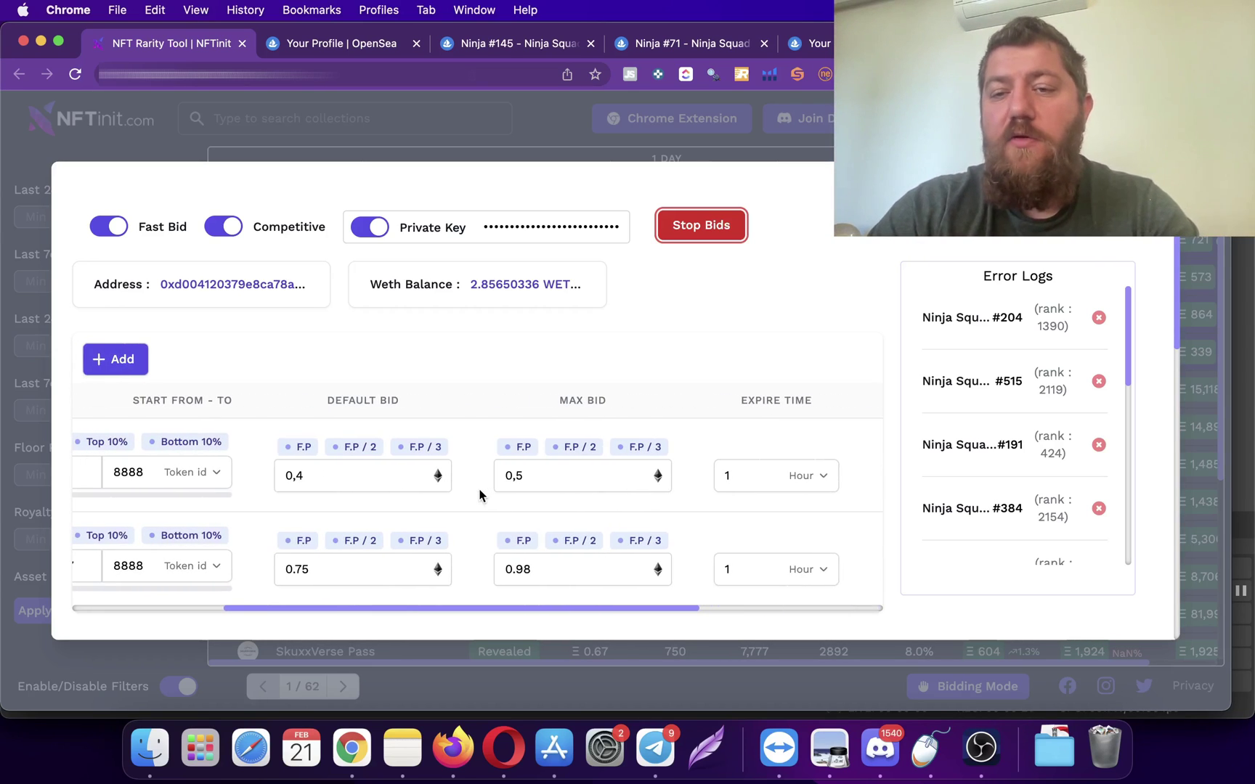
pyautogui.hscroll(8, 486, 487)
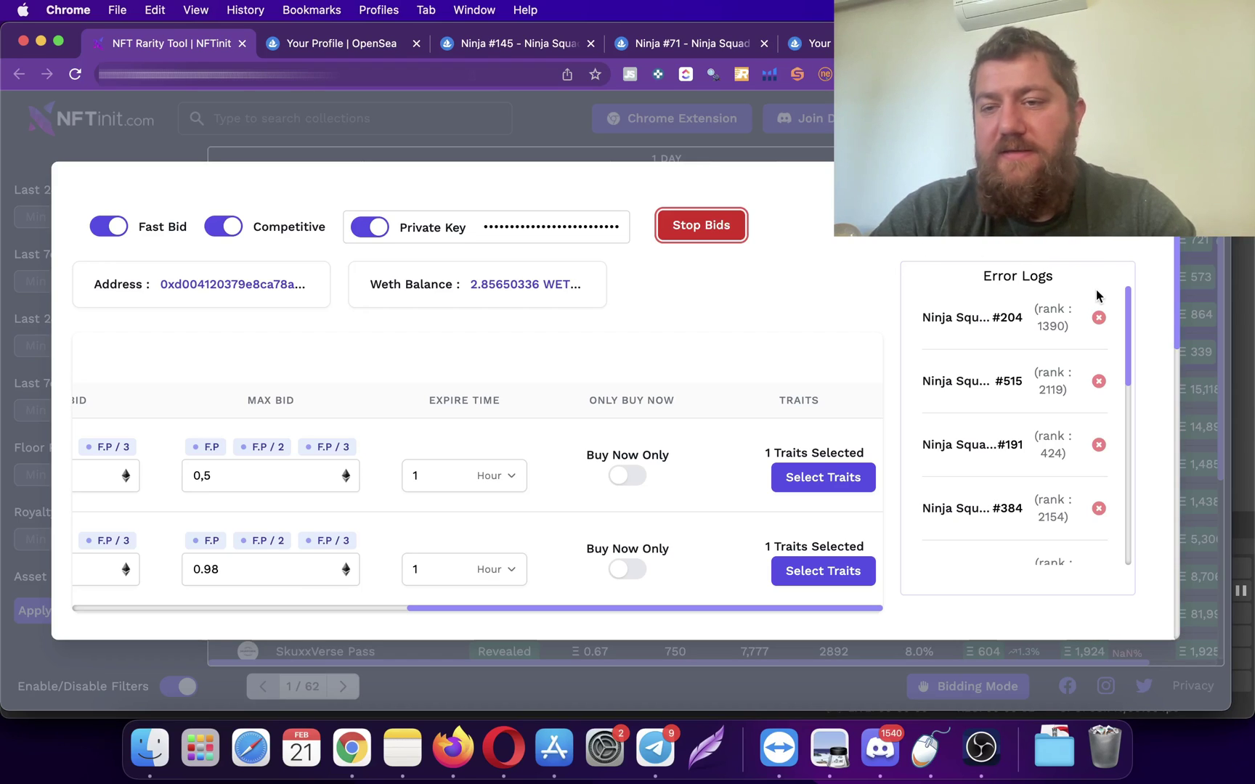
pyautogui.moveTo(1097, 318)
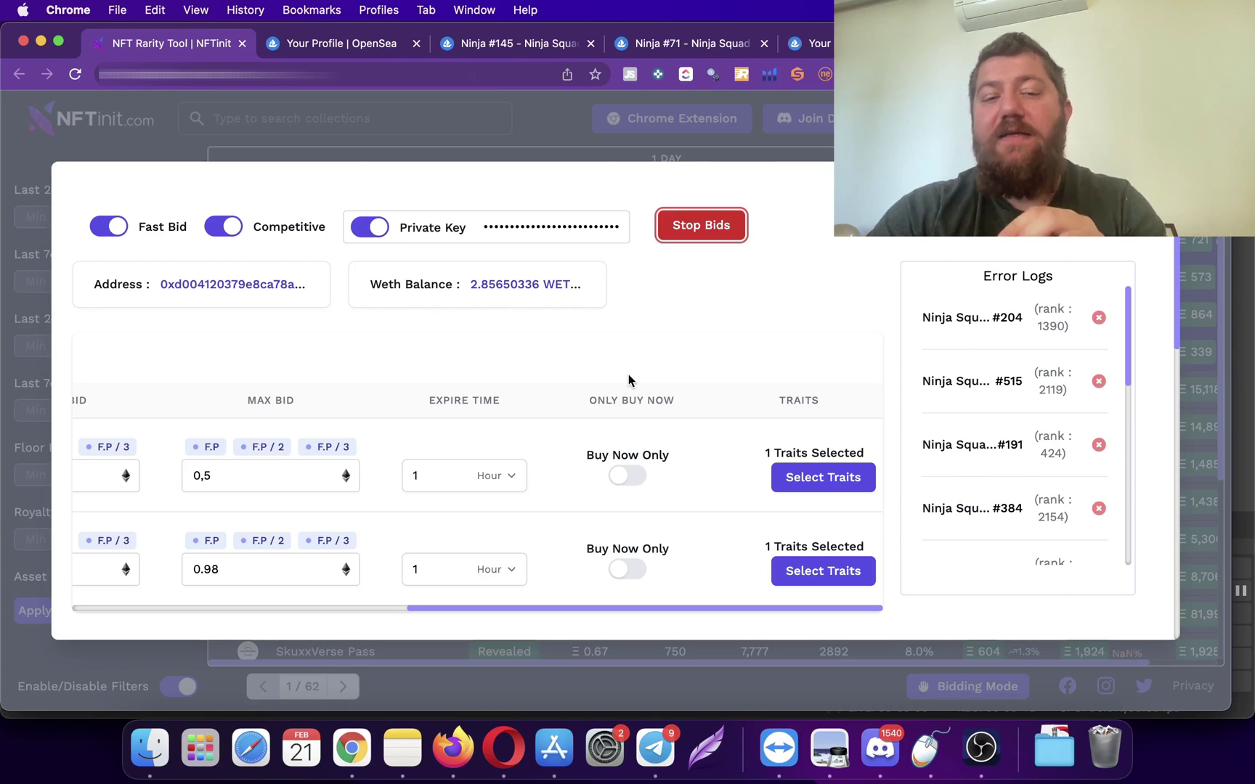
pyautogui.hscroll(-5, 628, 378)
pyautogui.hscroll(-5, 628, 379)
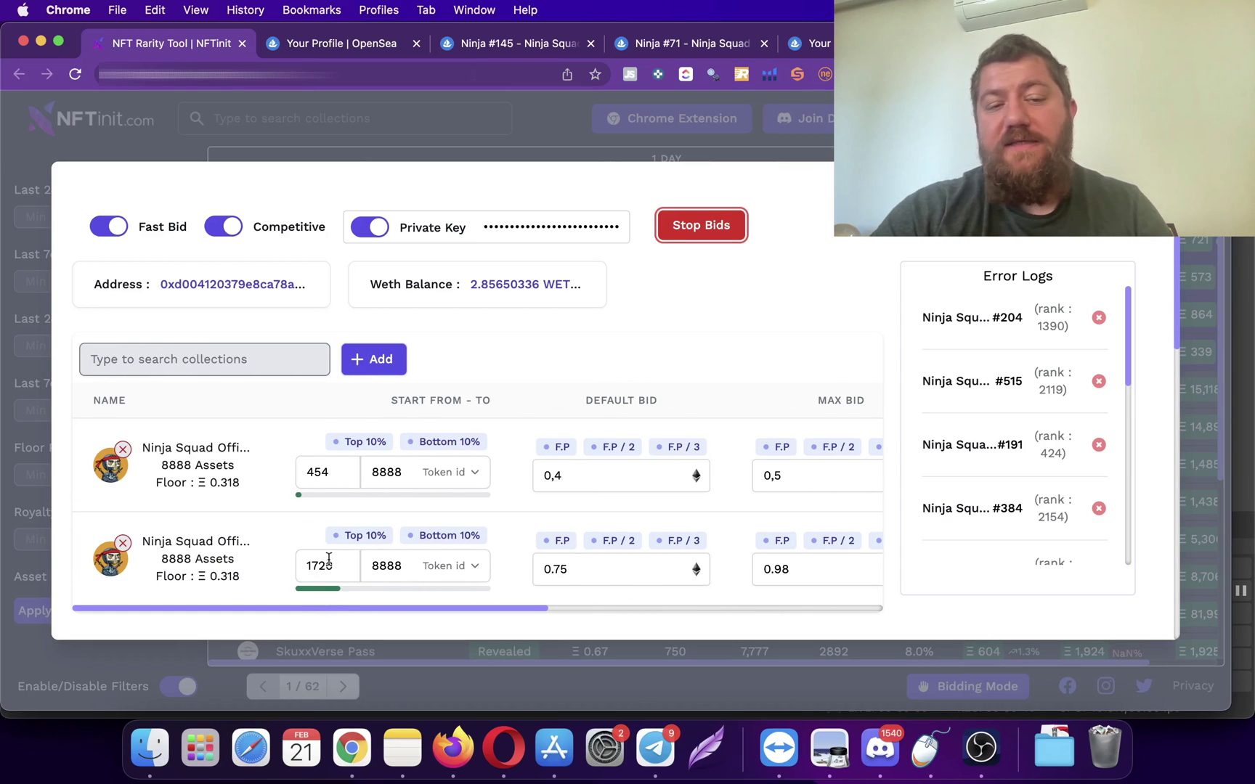
# - Let the Ninja Squad bids progress, then check OpenSea activity for offers on #2674 and #533
pyautogui.moveTo(324, 589); pyautogui.dragTo(326, 589)
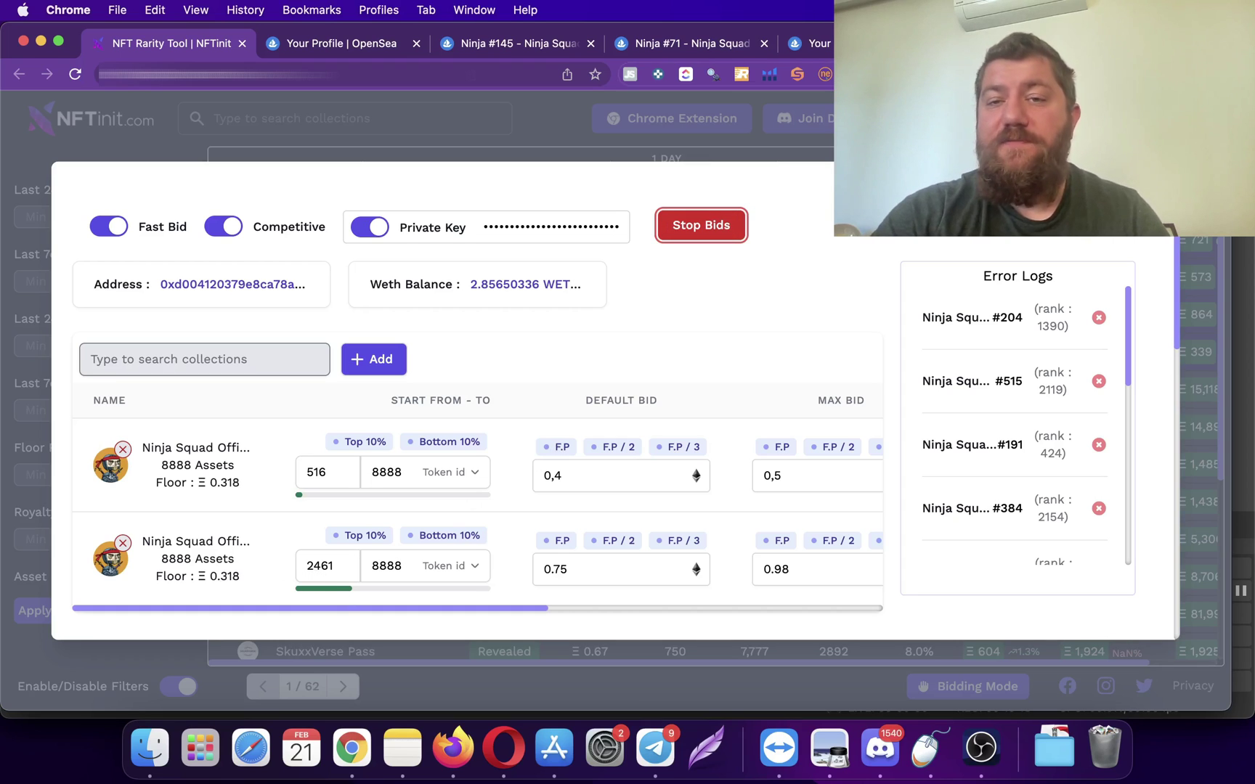
pyautogui.press('super+5')
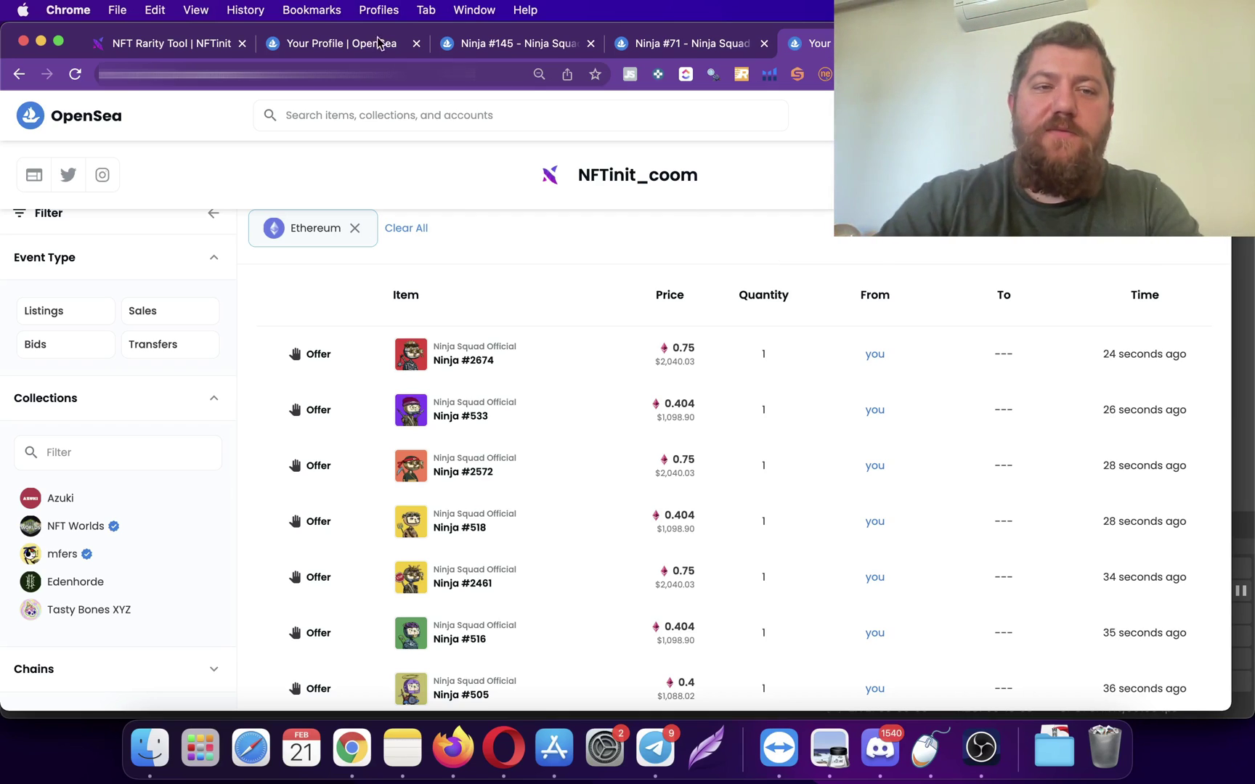
# - Load nftinit.com in the former OpenSea profile tab
pyautogui.click(198, 50)
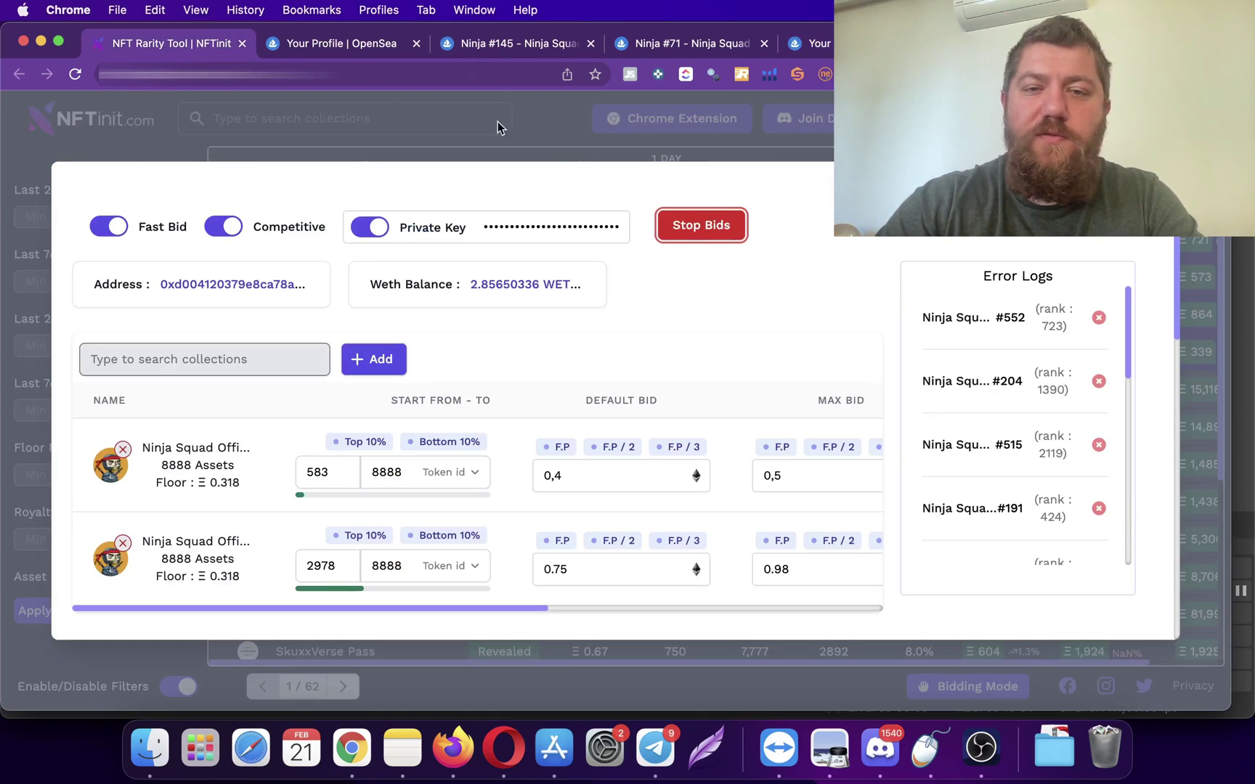
pyautogui.click(337, 45)
pyautogui.press('super+l')
pyautogui.write('nft')
pyautogui.press('Return')
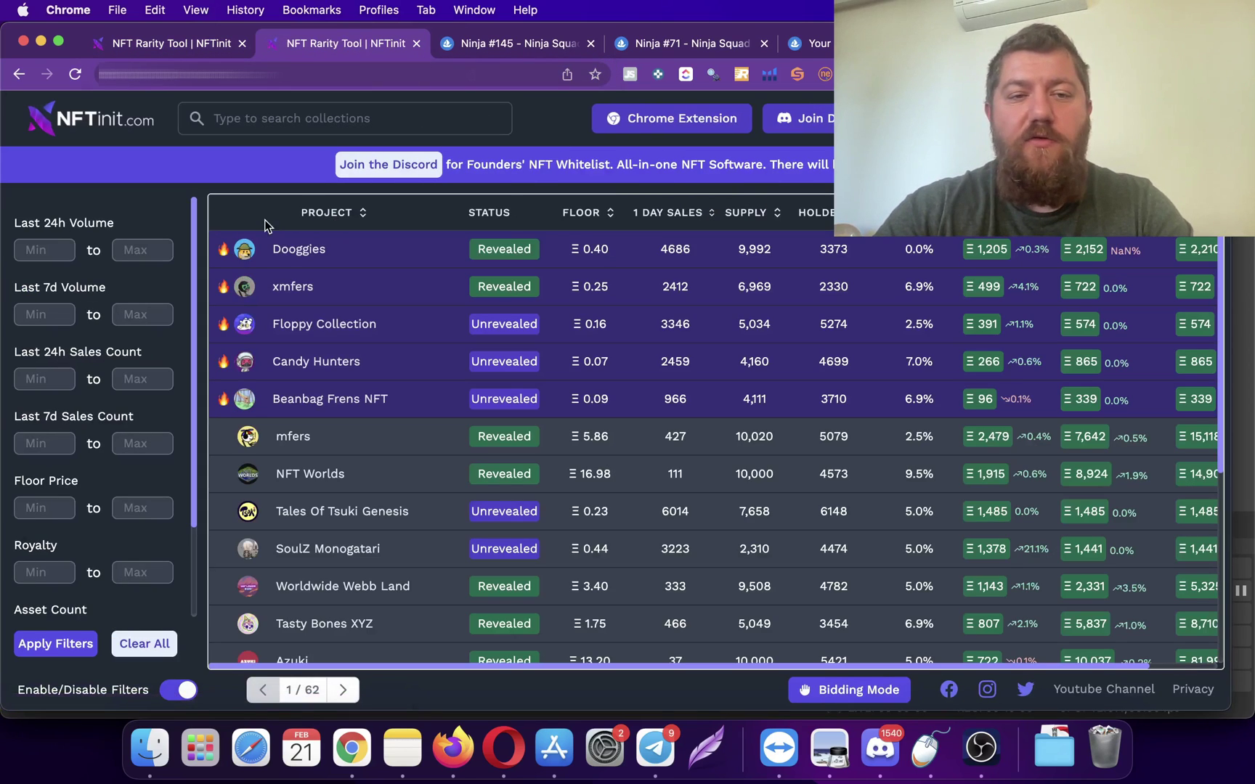
# - Open the Dooggies page and set its Max Price filter to 0.6
pyautogui.click(280, 260)
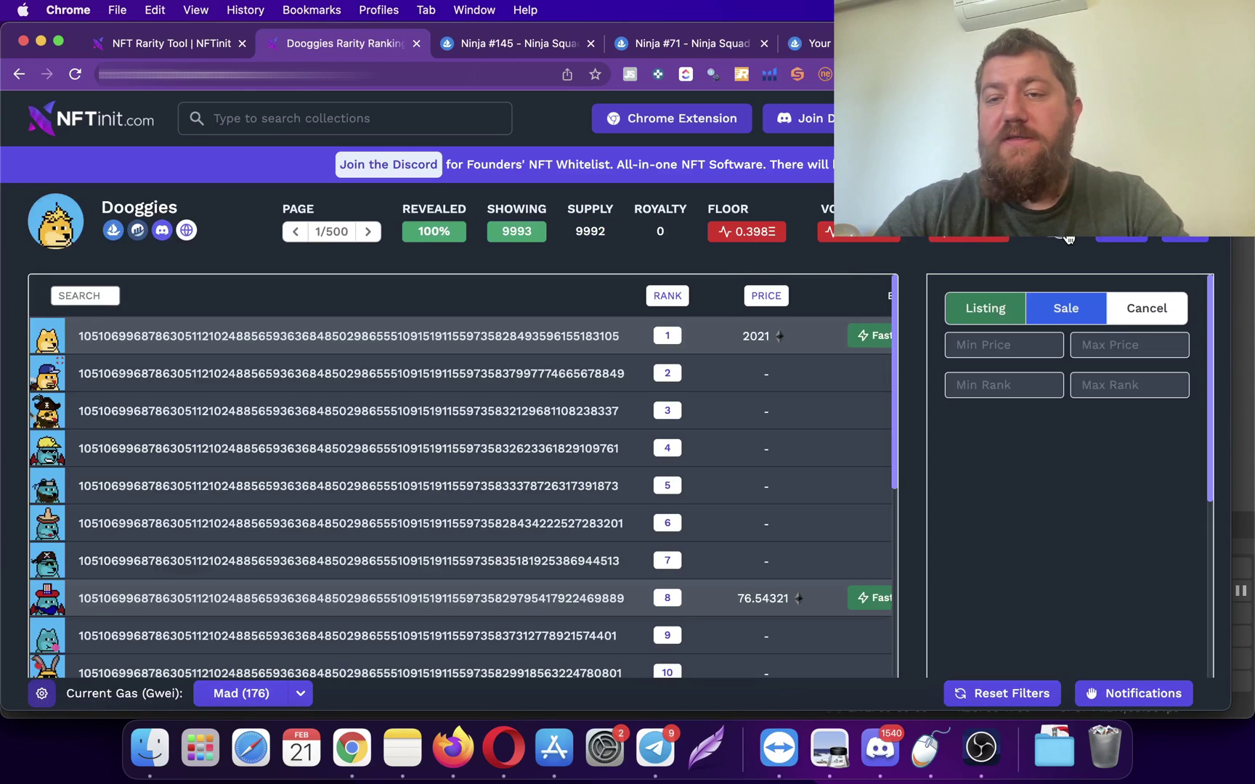
pyautogui.click(1005, 347)
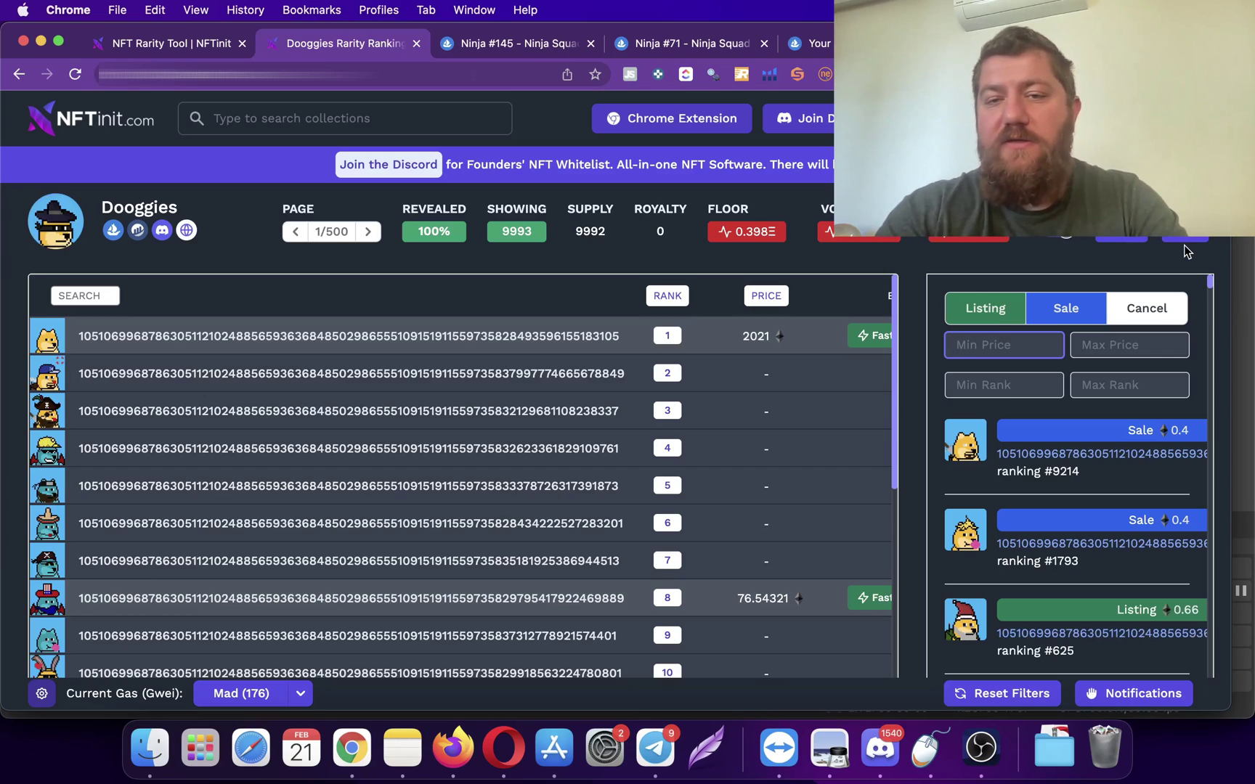
pyautogui.write('0.6')
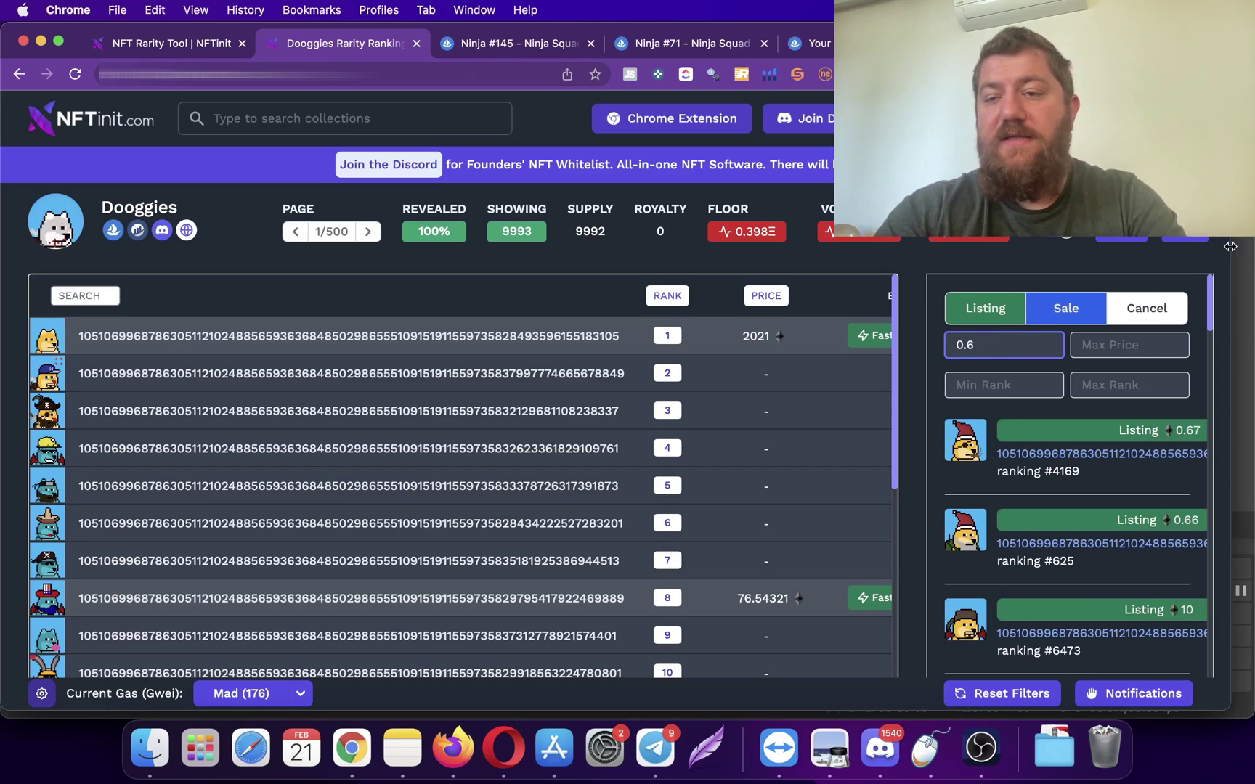
pyautogui.click(1104, 345)
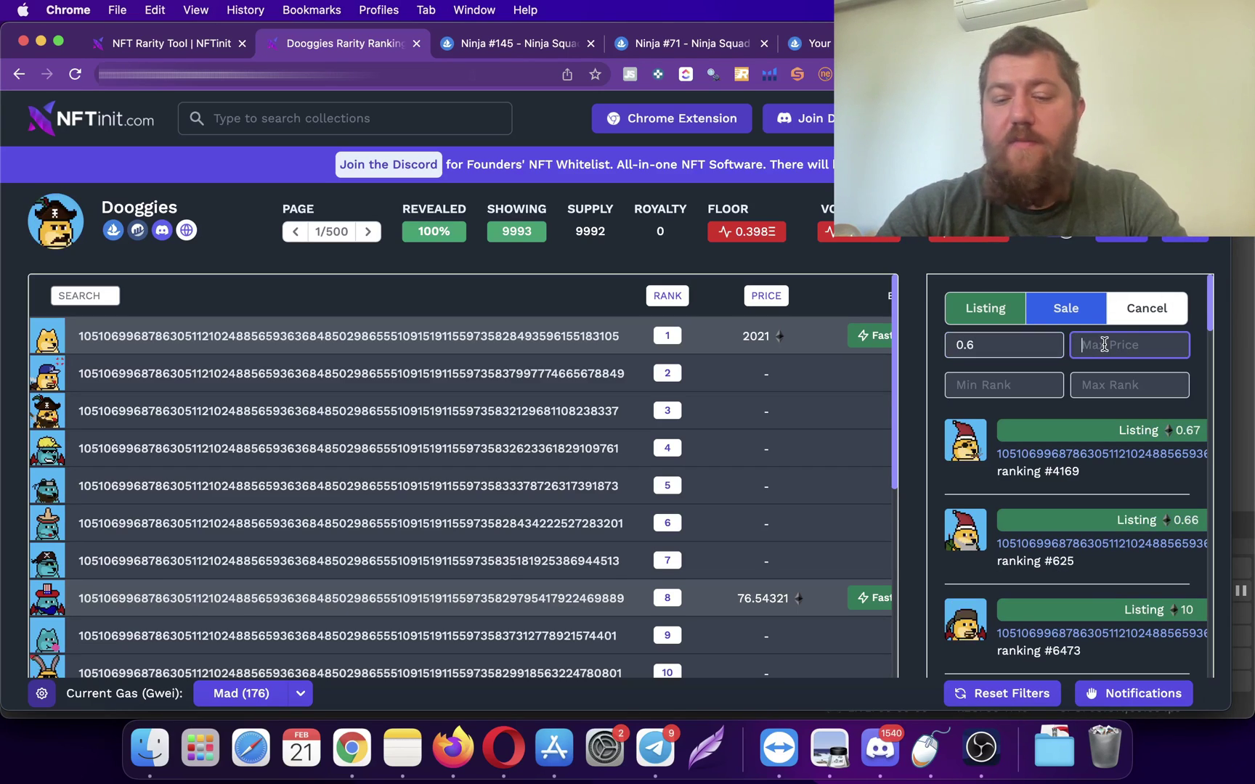
pyautogui.click(1002, 347)
pyautogui.press('cmd+a')
pyautogui.press('cmd+x')
pyautogui.click(1108, 348)
pyautogui.press('cmd+v')
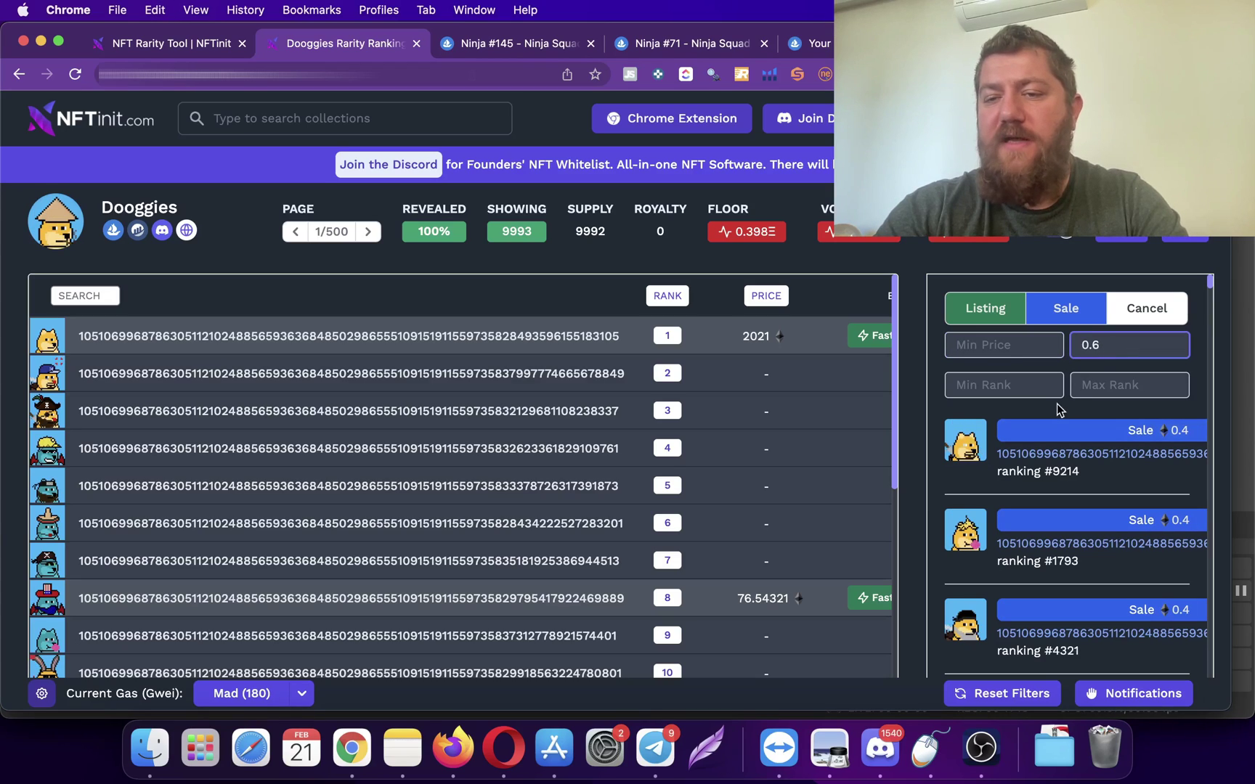
# - Exclude sales and set Max Rank to 1000, leaving the rank #724 listing
pyautogui.click(1058, 310)
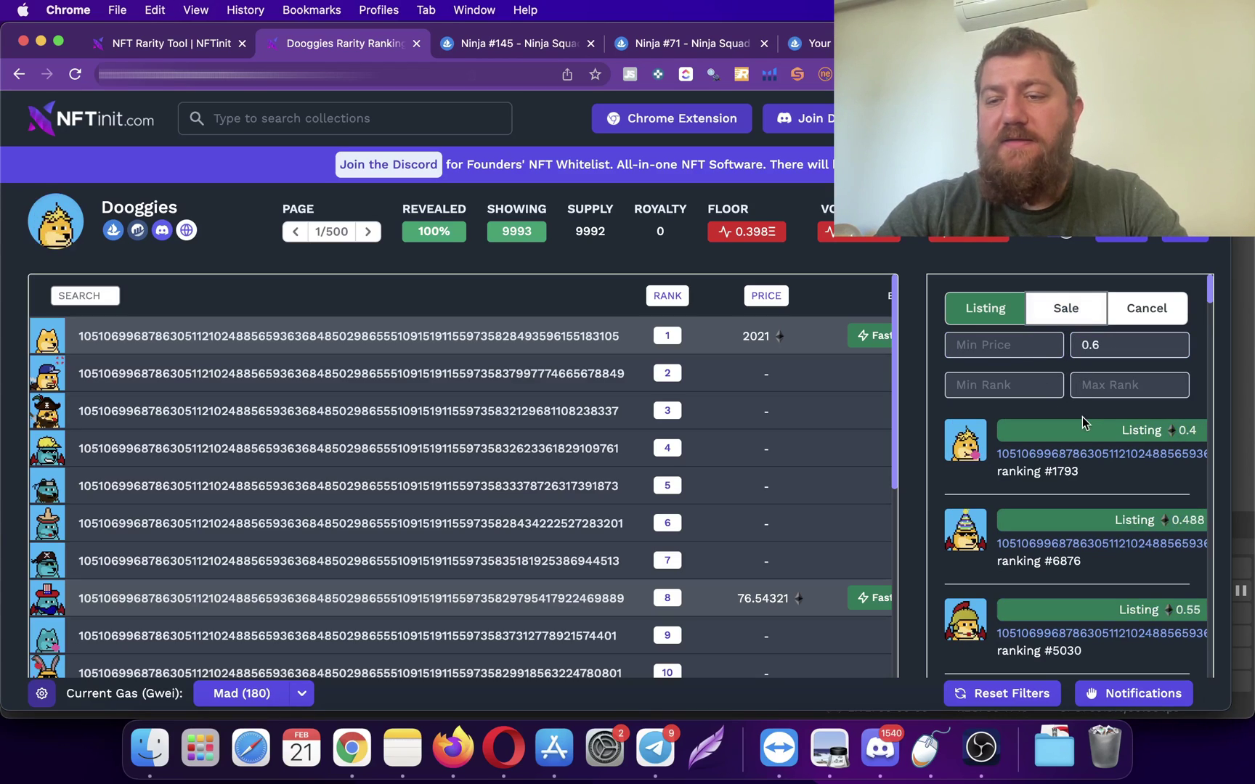
pyautogui.click(1104, 389)
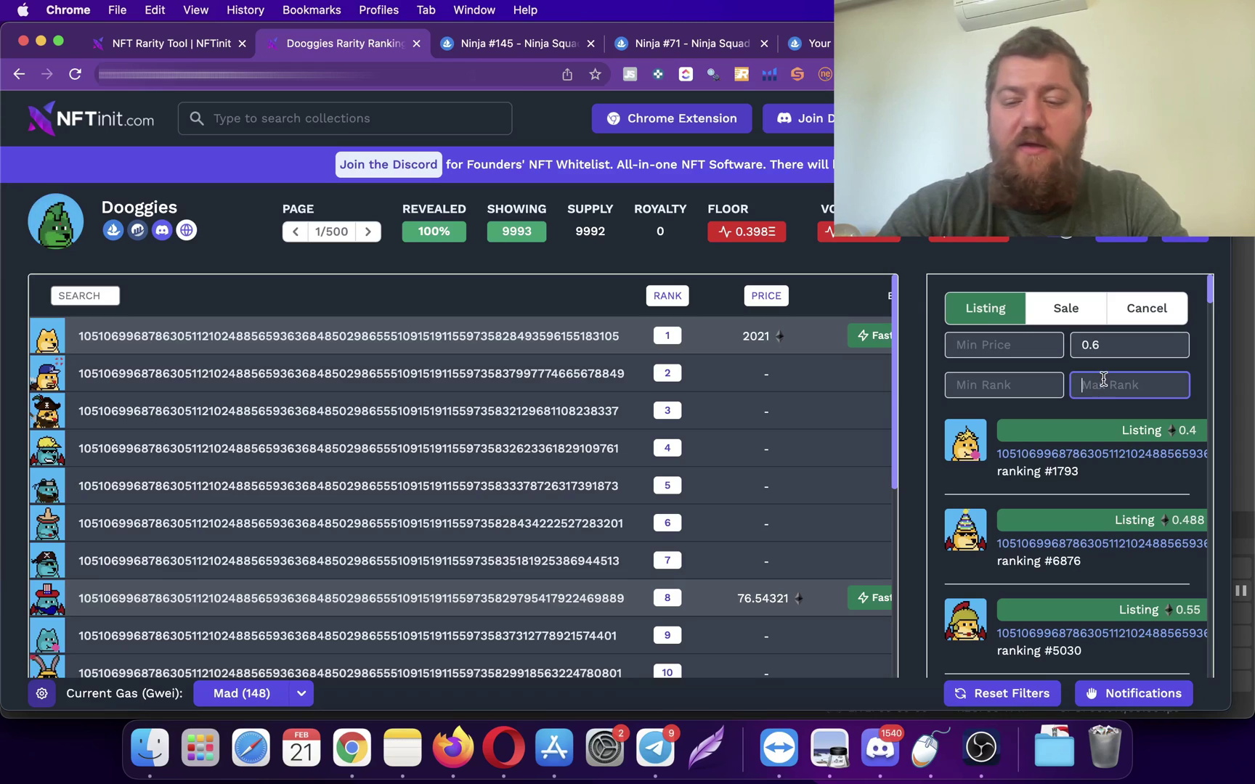
pyautogui.write('2000')
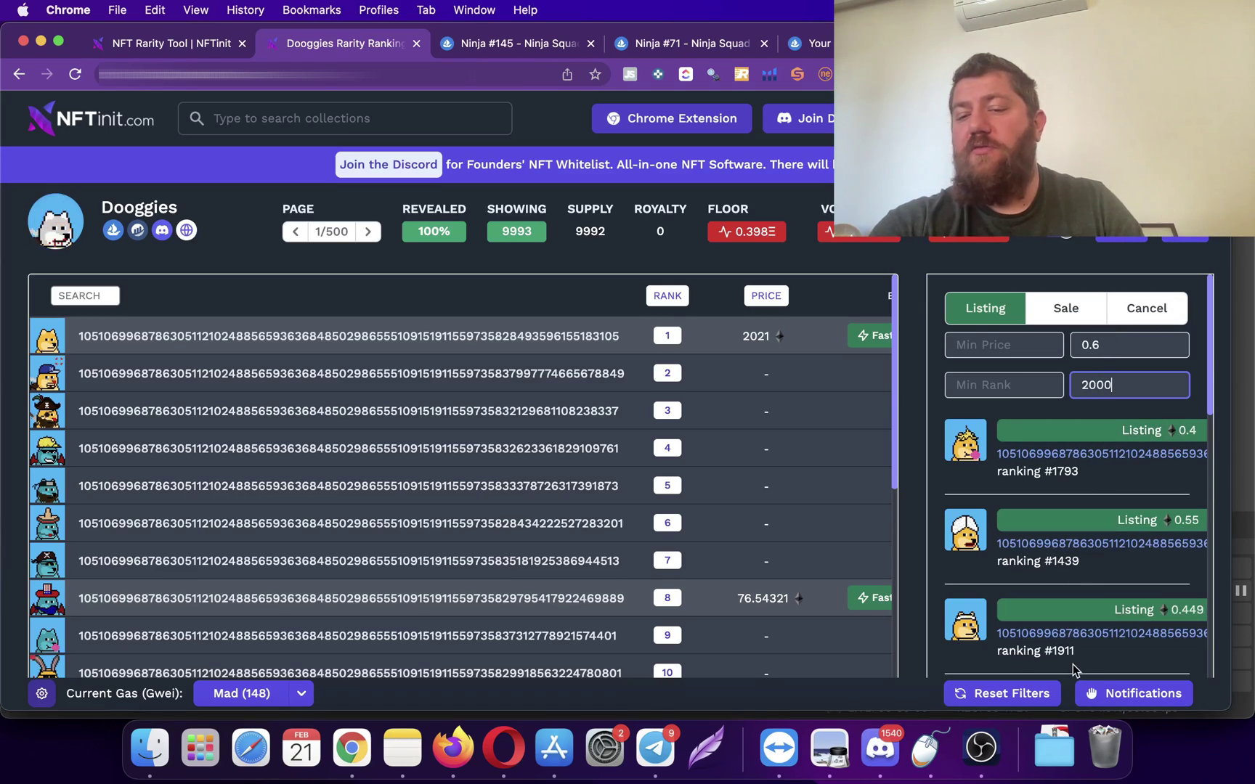
pyautogui.press('BackSpace')
pyautogui.press('BackSpace')
pyautogui.press('BackSpace')
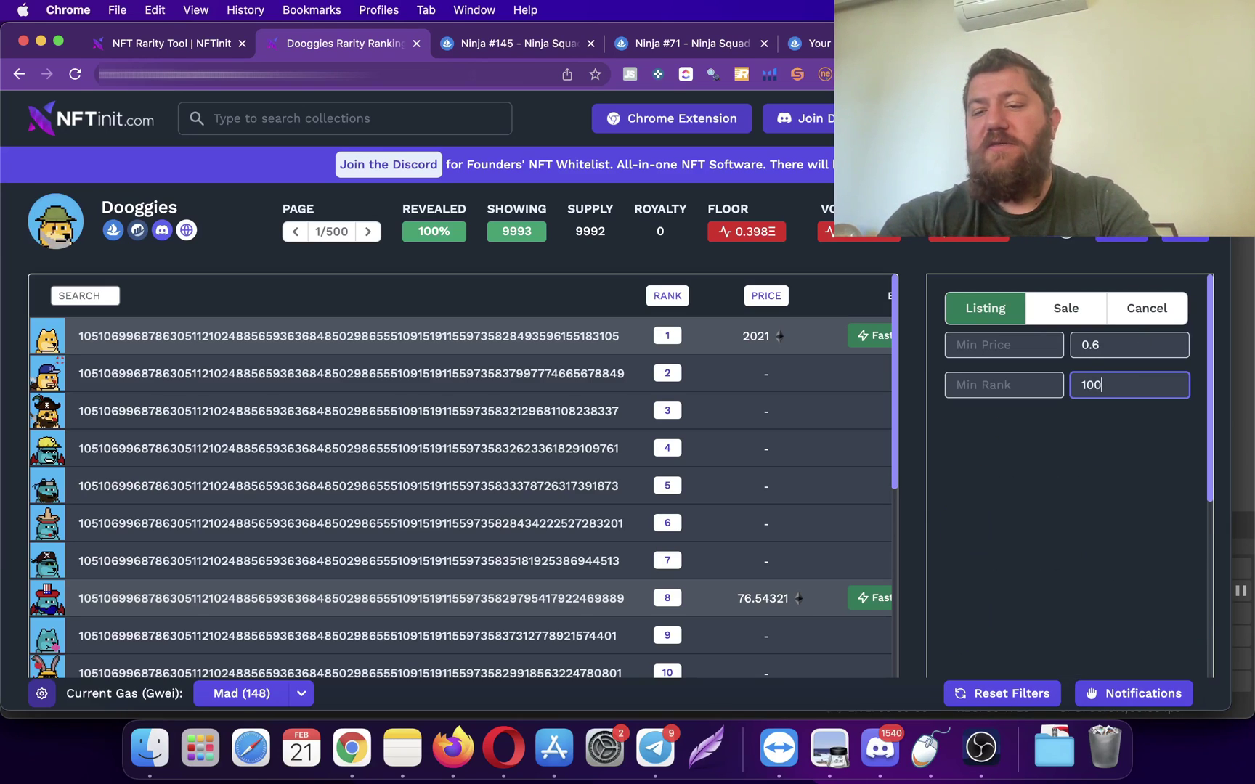
pyautogui.write('0')
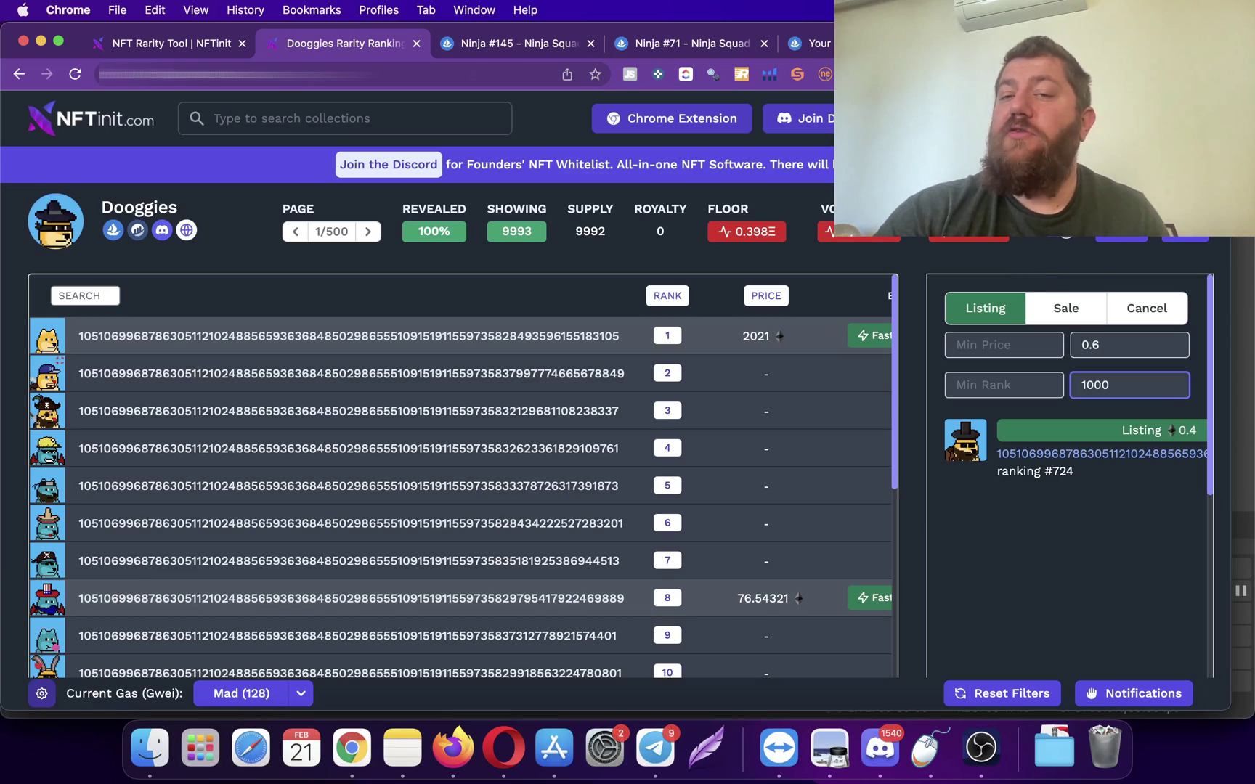
# - Open MetaMask over the Dooggies page to view the 0.502 ETH balance and recent activity
pyautogui.click(910, 435)
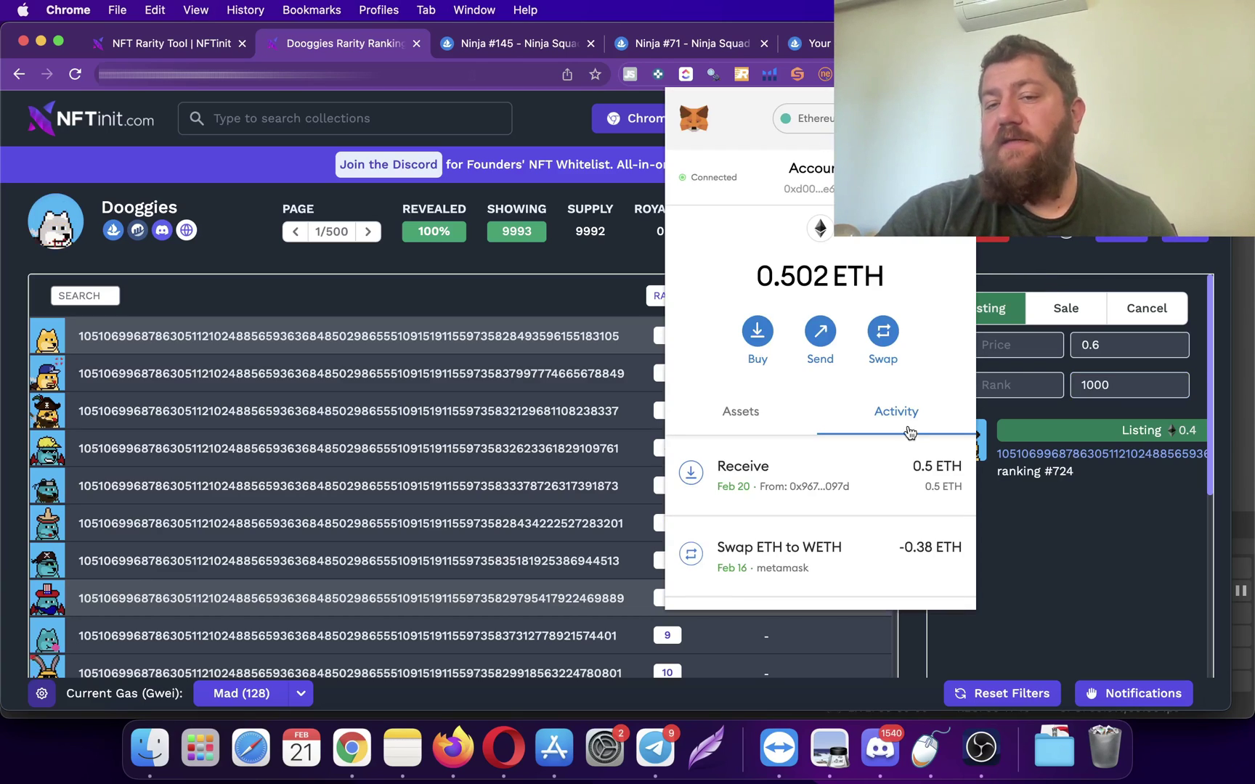